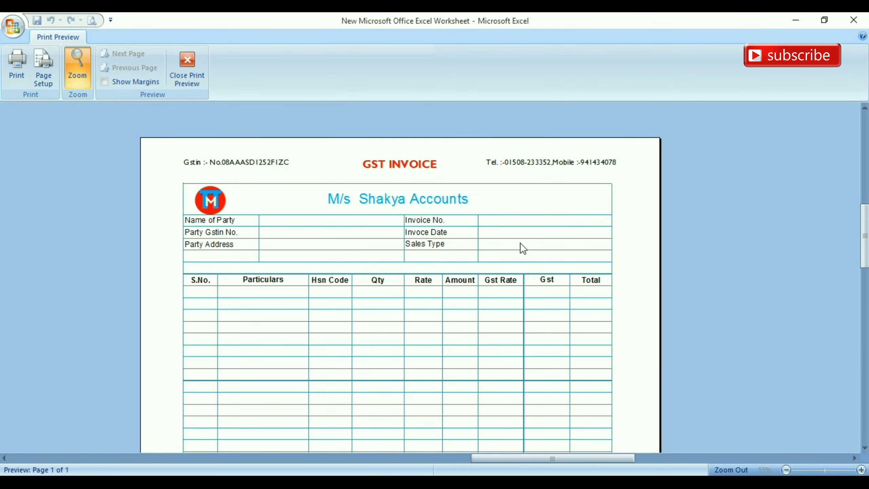
Load youtube.com in the browser
scroll(521, 244, down, 3)
scroll(521, 244, down, 2)
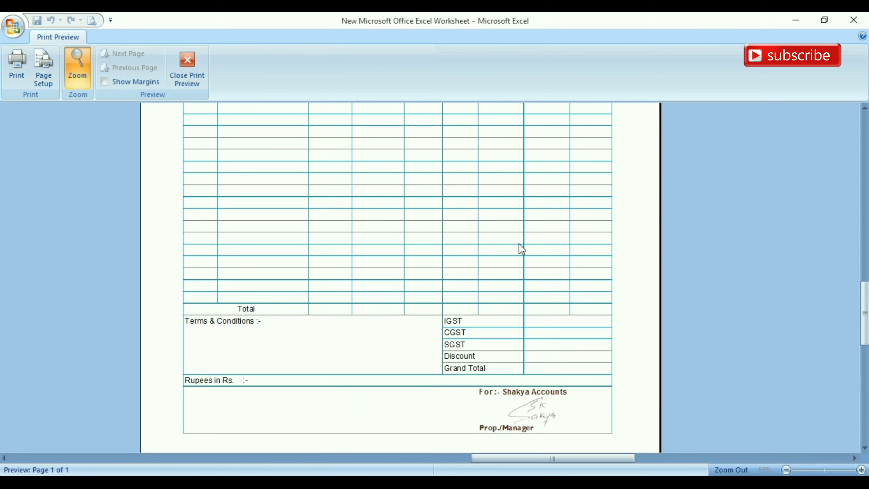
scroll(520, 245, down, 2)
scroll(544, 360, up, 2)
scroll(544, 360, up, 1)
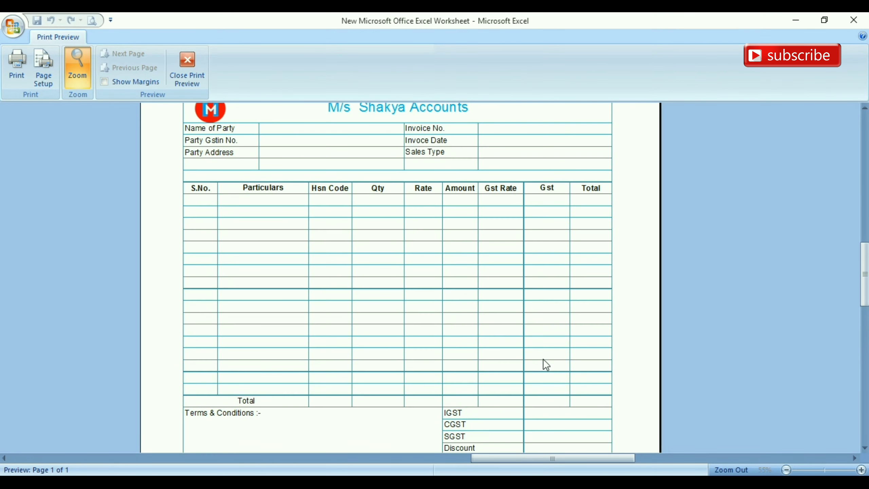
scroll(544, 359, up, 2)
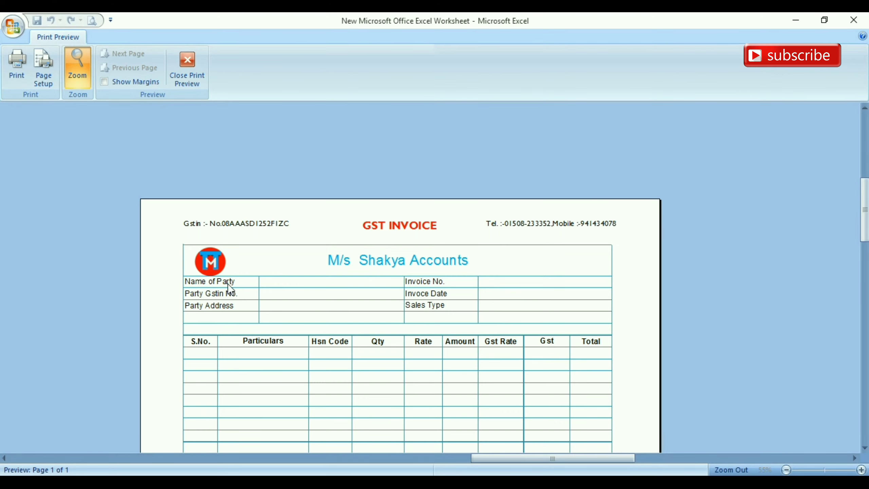
scroll(227, 282, down, 2)
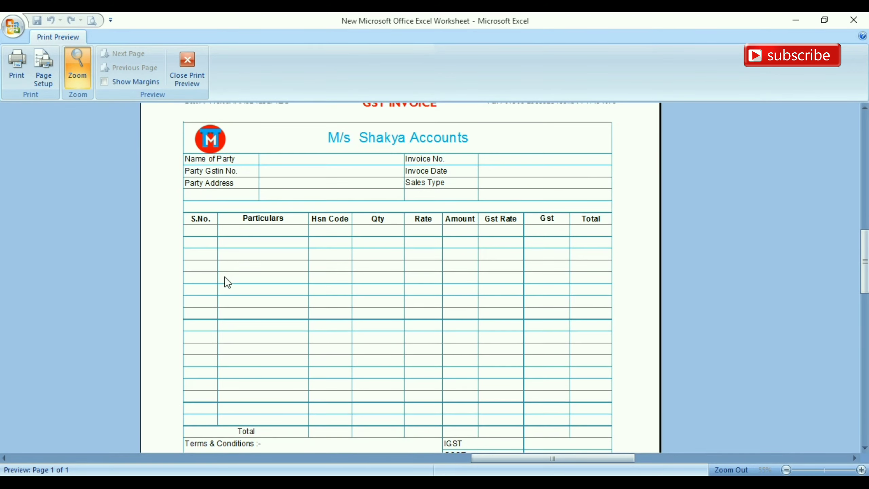
scroll(228, 282, down, 3)
scroll(226, 278, down, 2)
scroll(347, 355, down, 1)
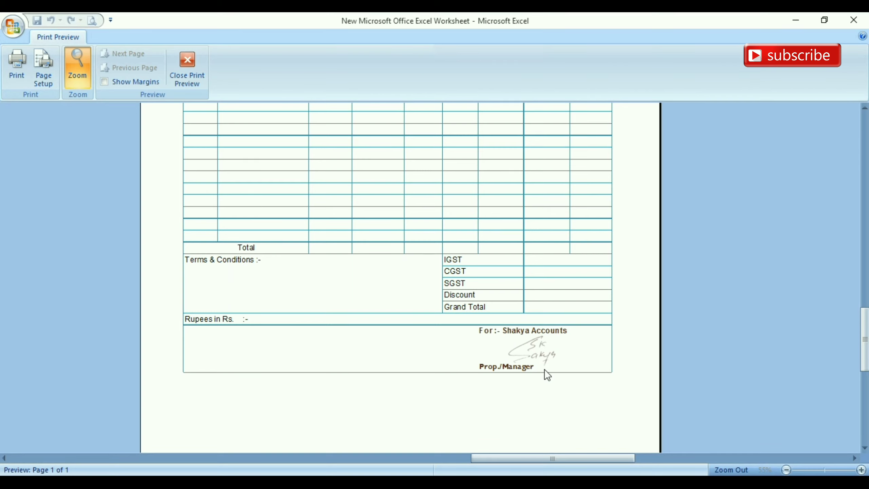
scroll(545, 369, up, 1)
scroll(545, 370, up, 2)
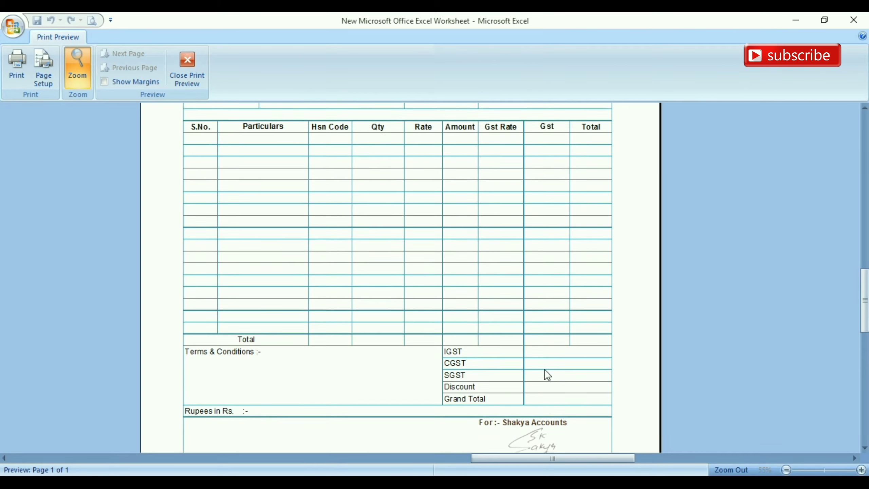
scroll(545, 370, up, 2)
scroll(545, 370, up, 2)
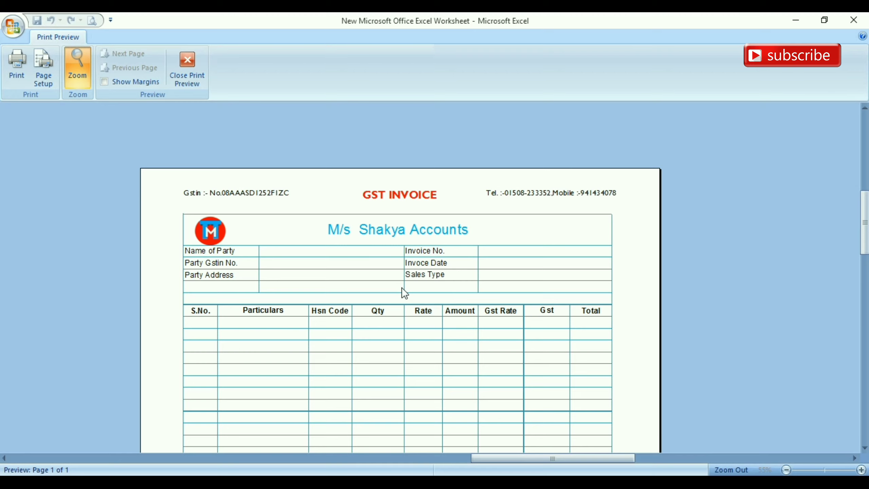
scroll(612, 356, down, 1)
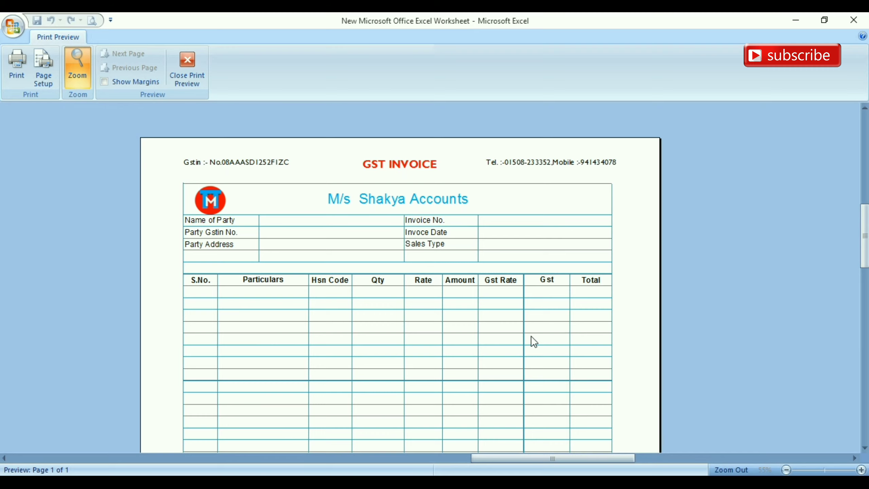
scroll(531, 339, up, 1)
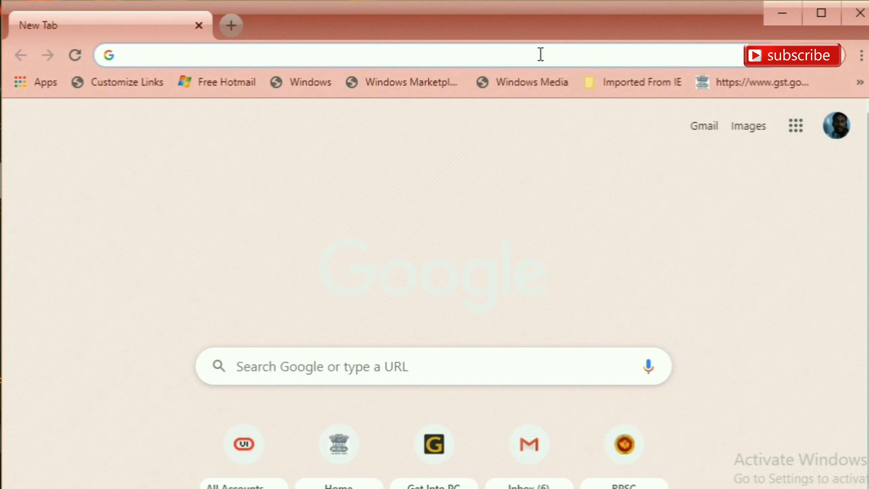
text(yout)
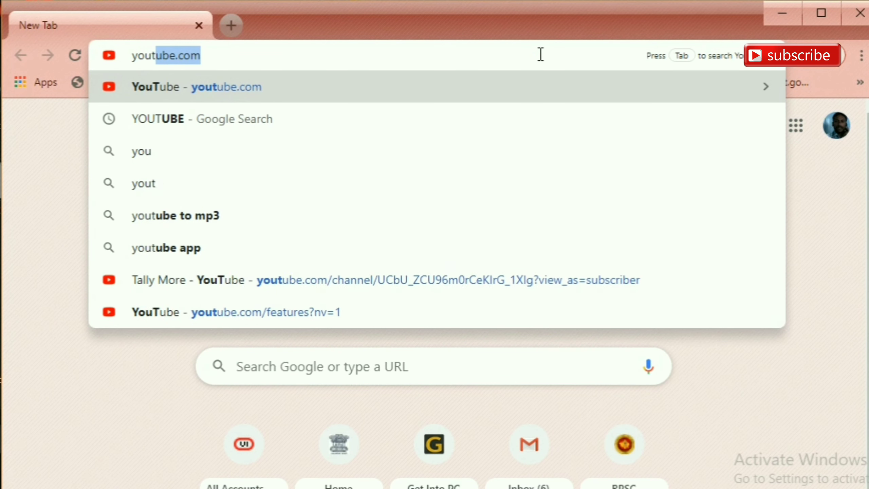
text(ube)
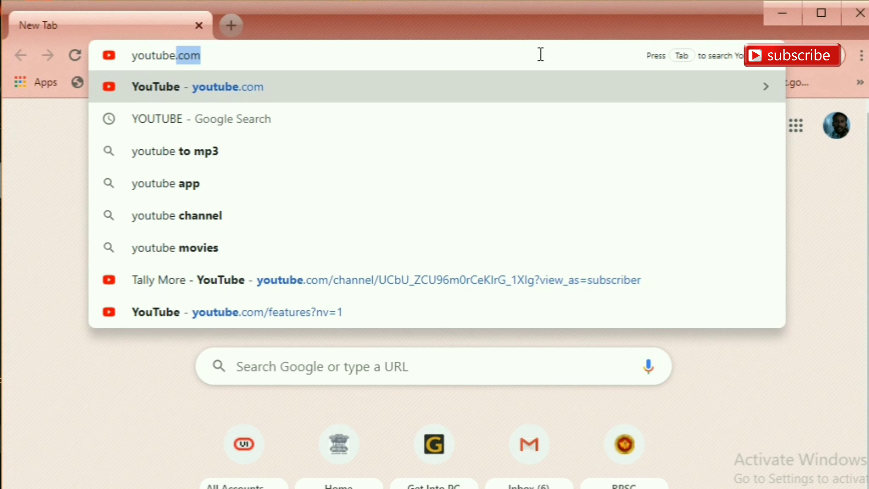
text(.com)
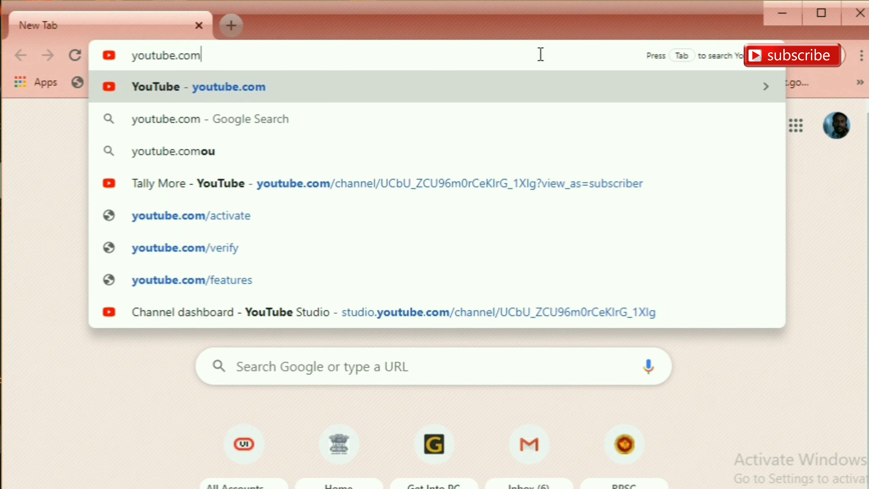
key(Return)
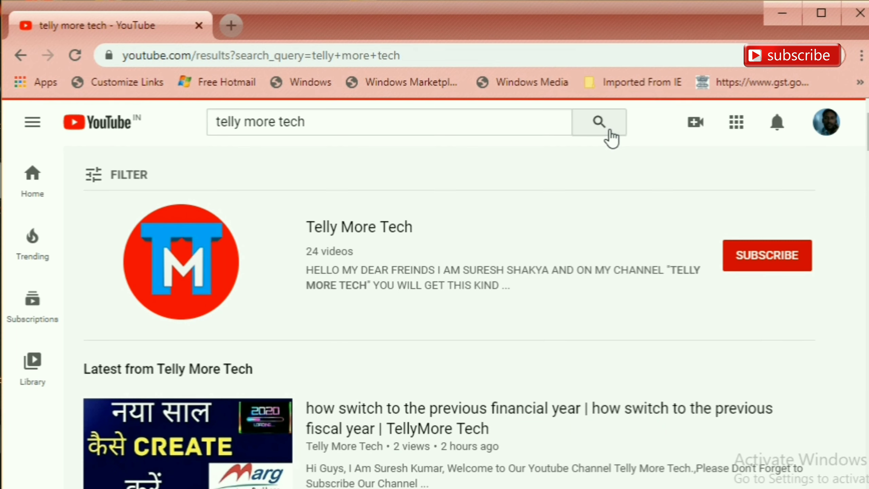
Subscribe to the Telly More Tech channel with notifications set to All
click(389, 252)
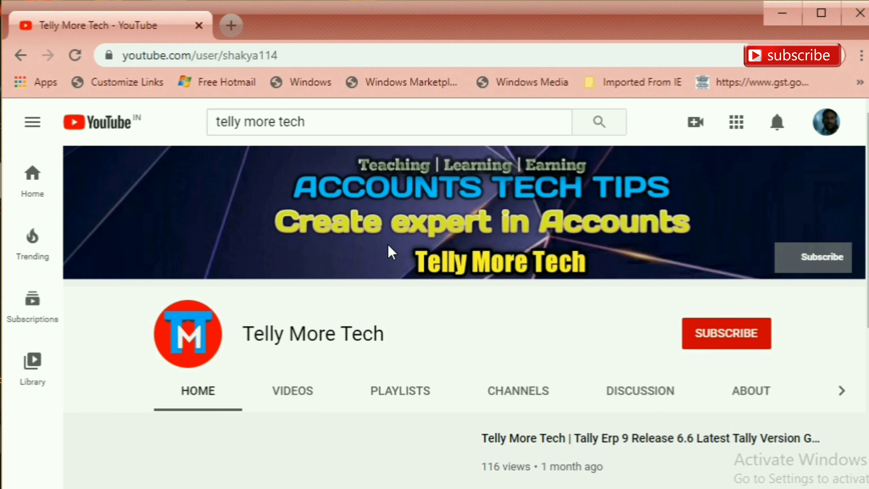
click(727, 348)
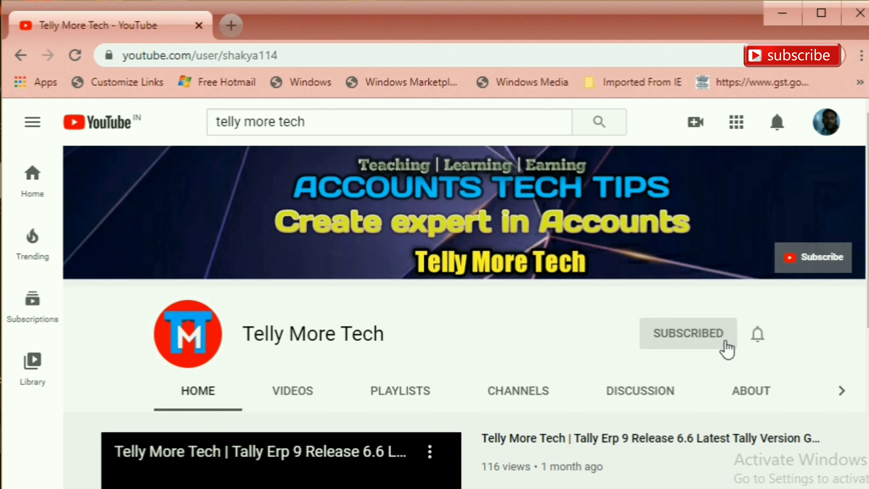
click(758, 338)
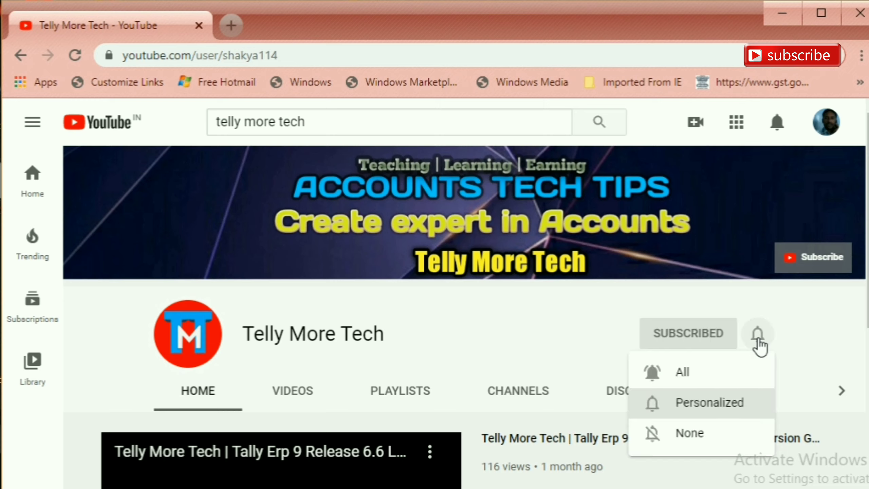
click(718, 381)
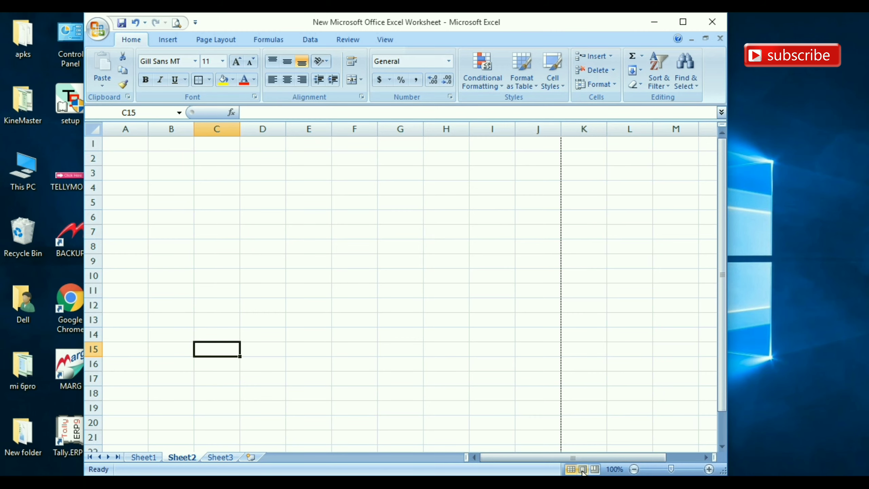
Switch to Page Layout view and put 'GST INVOICE' in the header's centre section
click(583, 470)
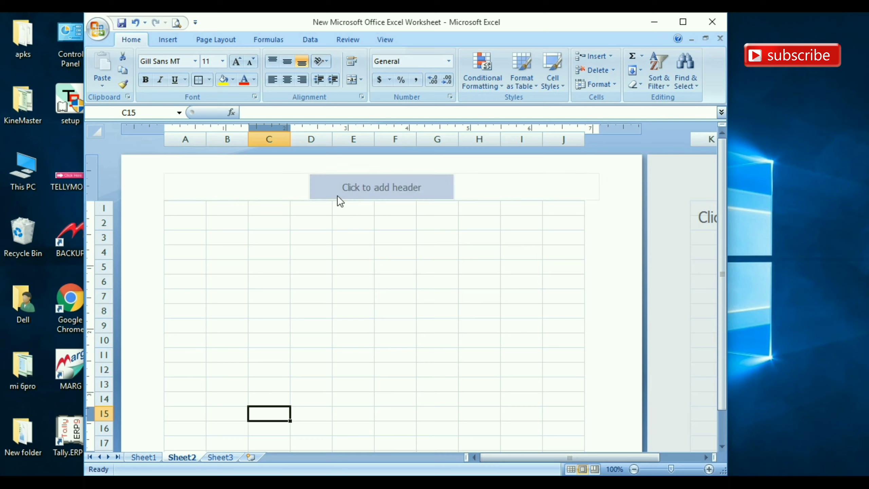
click(337, 196)
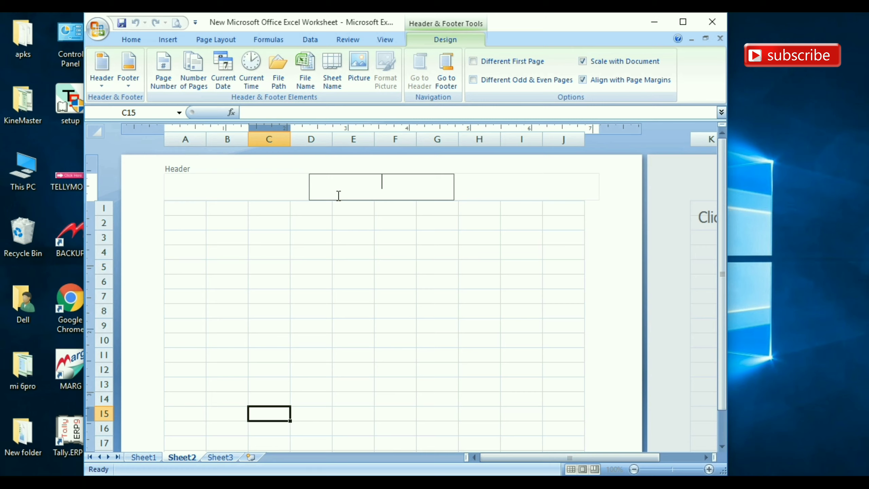
text(G)
text(ST IN)
text(VOICE)
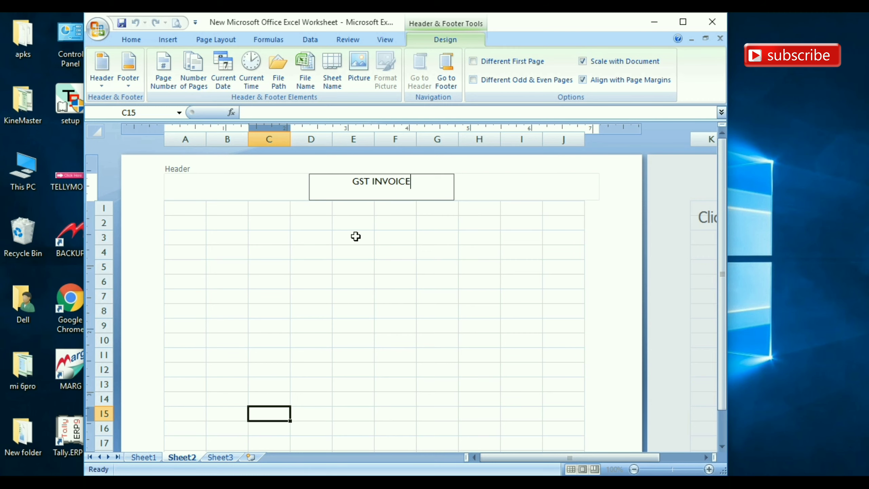
click(356, 236)
Put the GSTIN number in the left header section and start the phone number label at right
click(287, 192)
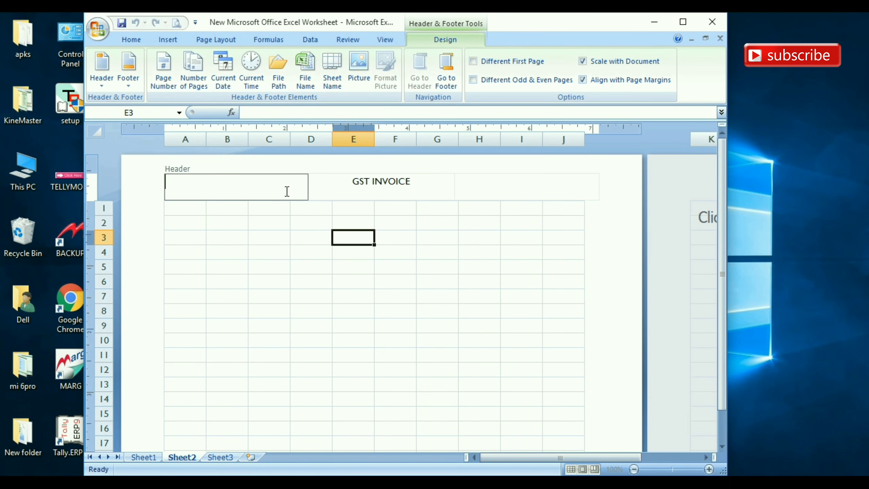
text(GST)
text(IN NO.)
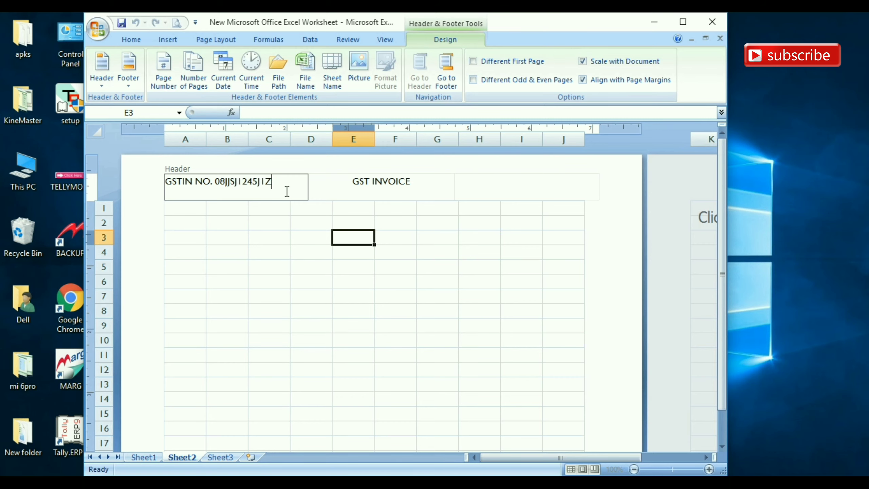
click(486, 254)
click(497, 200)
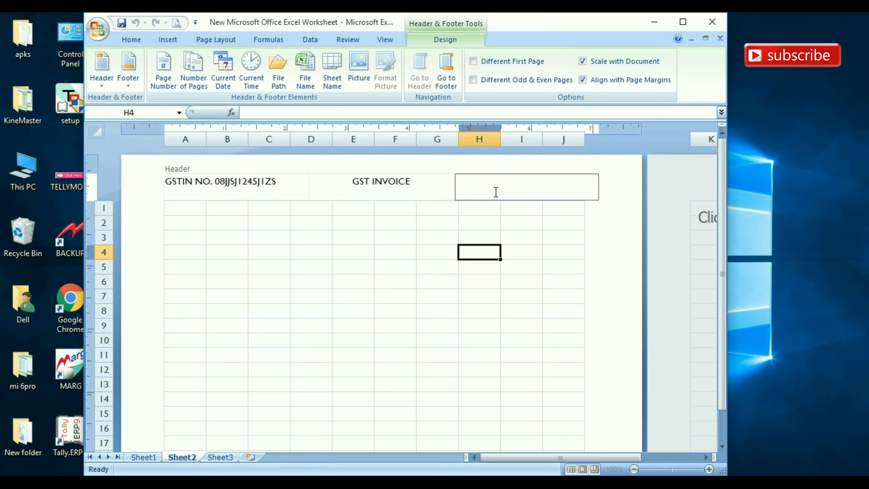
text(H)
text(ONE)
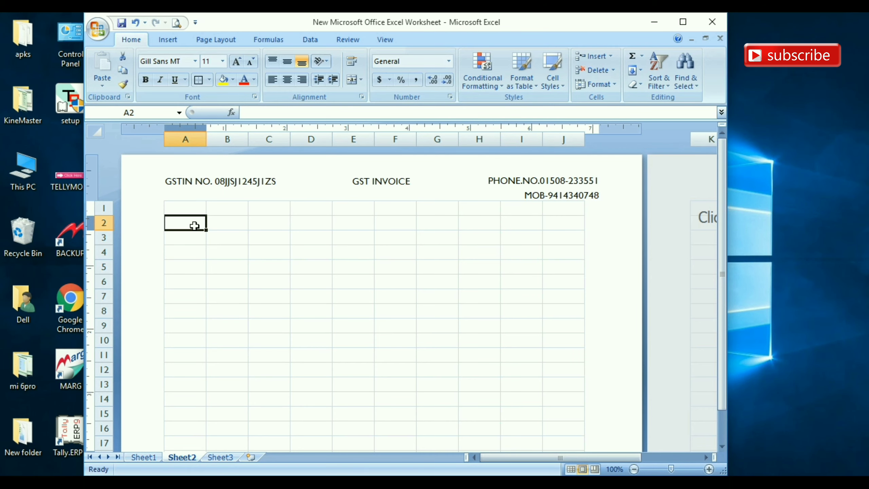
Widen columns A to F to fill the page, then select the range A1:H3
click(199, 207)
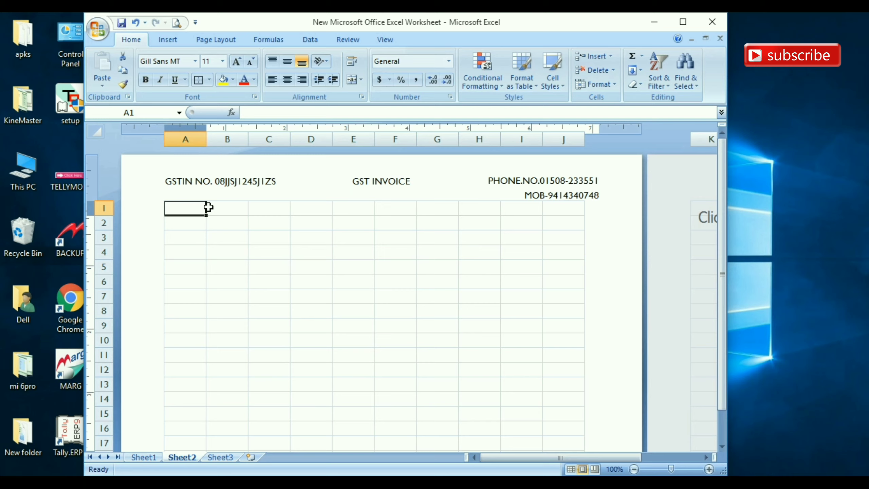
click(230, 214)
click(310, 222)
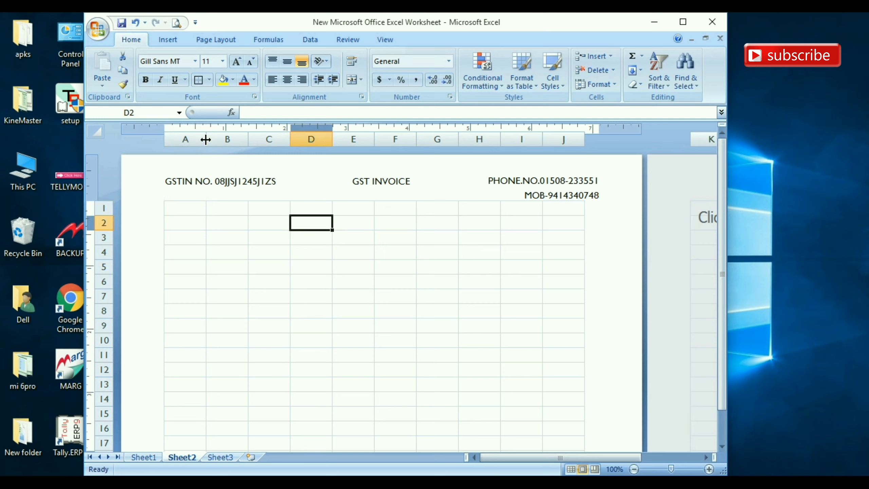
drag(207, 139, 510, 136)
click(261, 221)
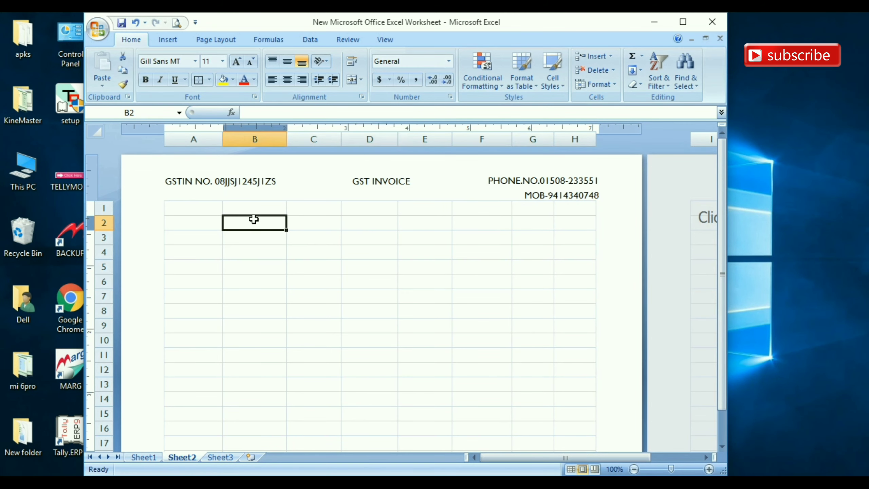
click(213, 205)
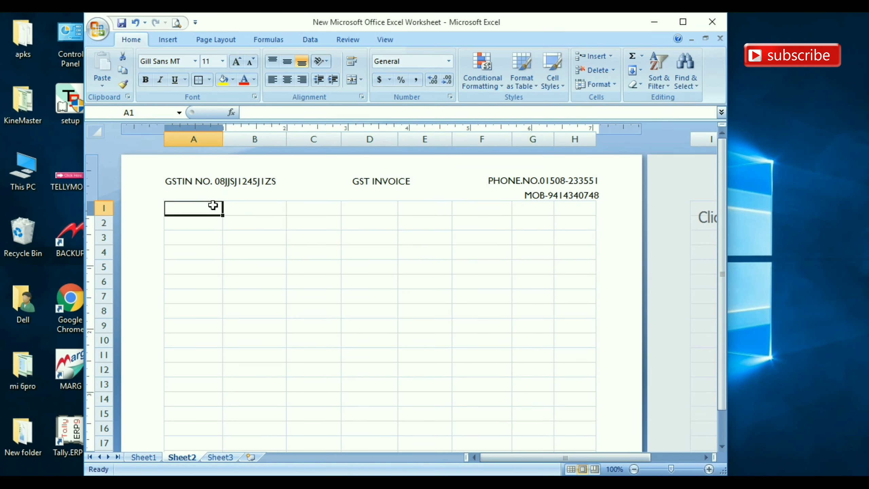
drag(213, 205, 573, 243)
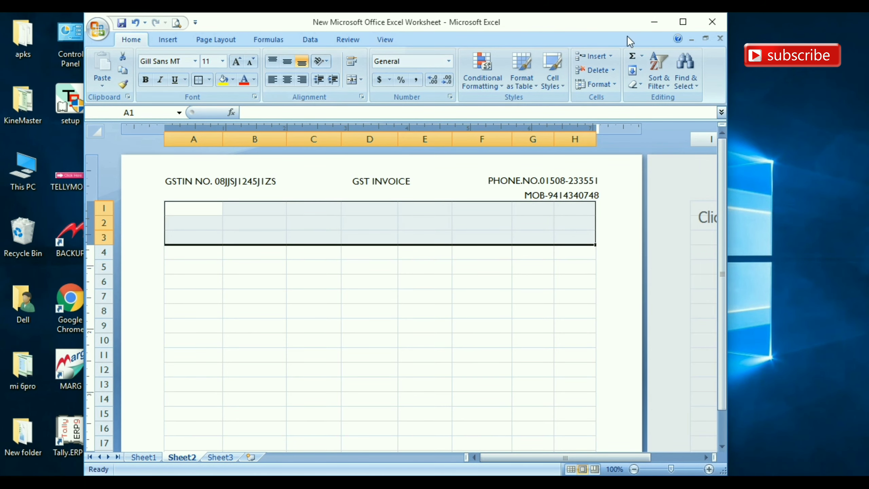
Merge and centre A1:H3 and enter 'M/S SHAKYA ACCOUNTS' in it
click(683, 21)
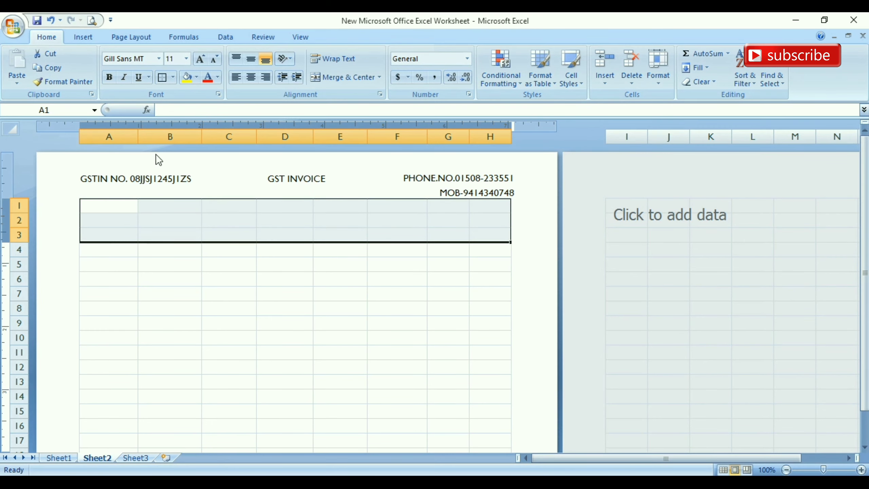
click(322, 83)
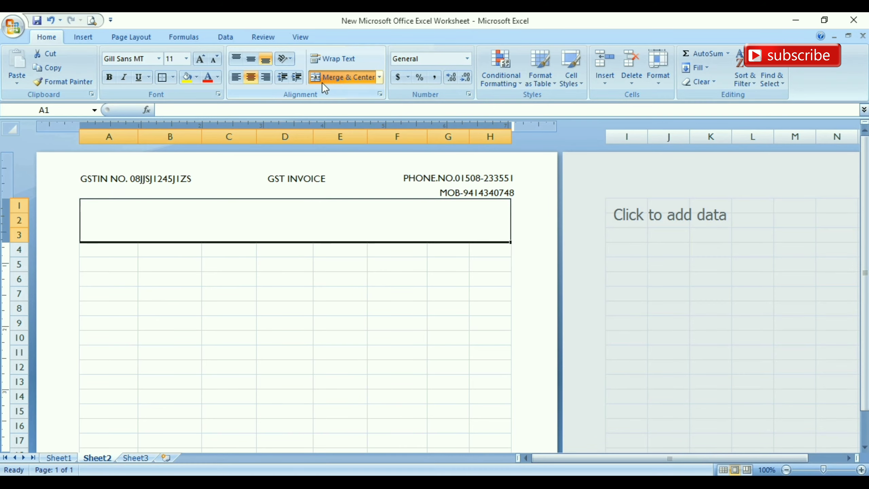
double_click(271, 221)
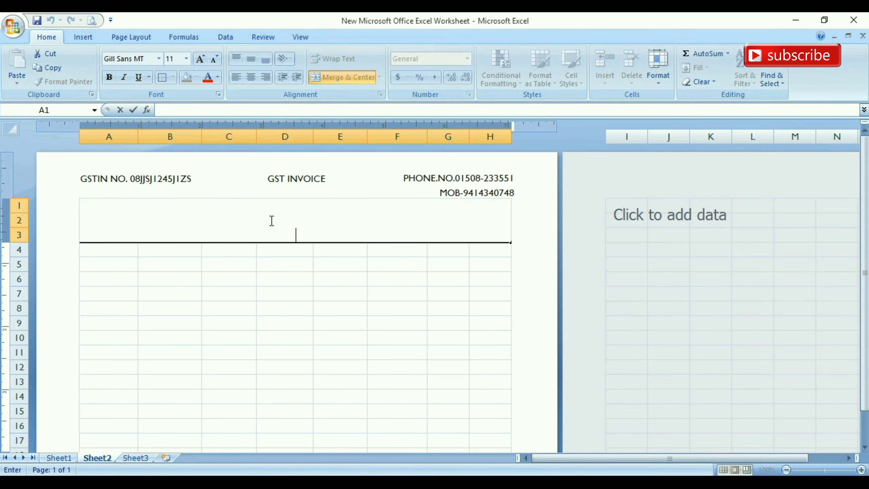
text(M)
text(/S)
text( SHAKYA ACCOUNTS)
click(318, 289)
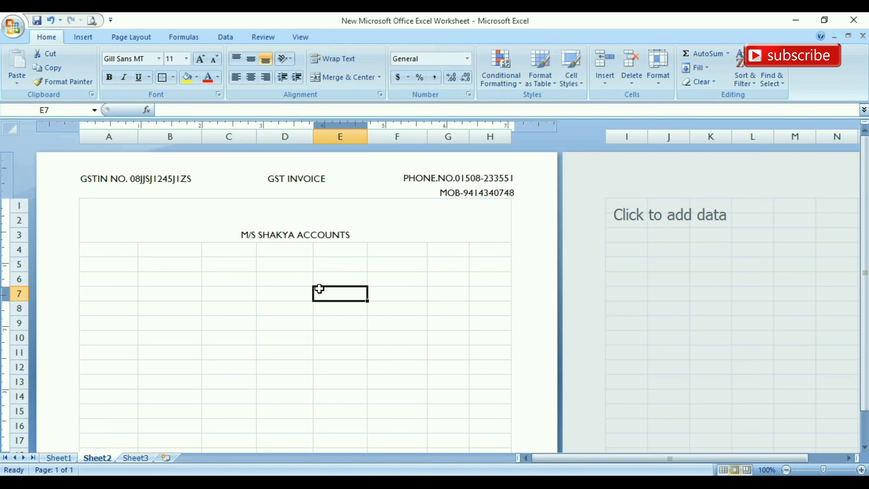
click(308, 231)
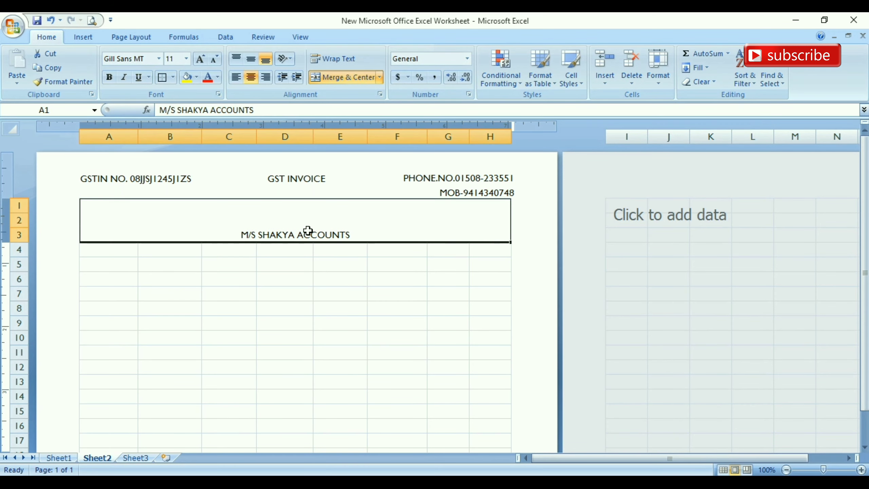
Middle-align the merged title and make its text teal
click(252, 60)
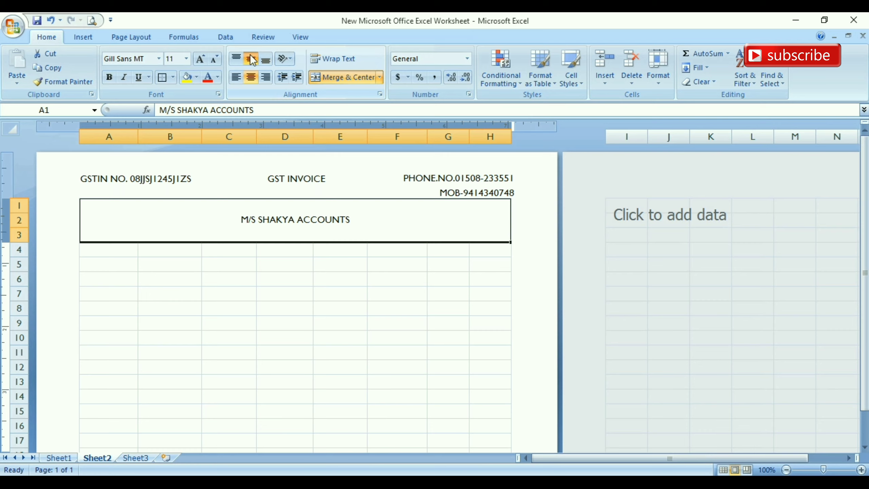
click(217, 77)
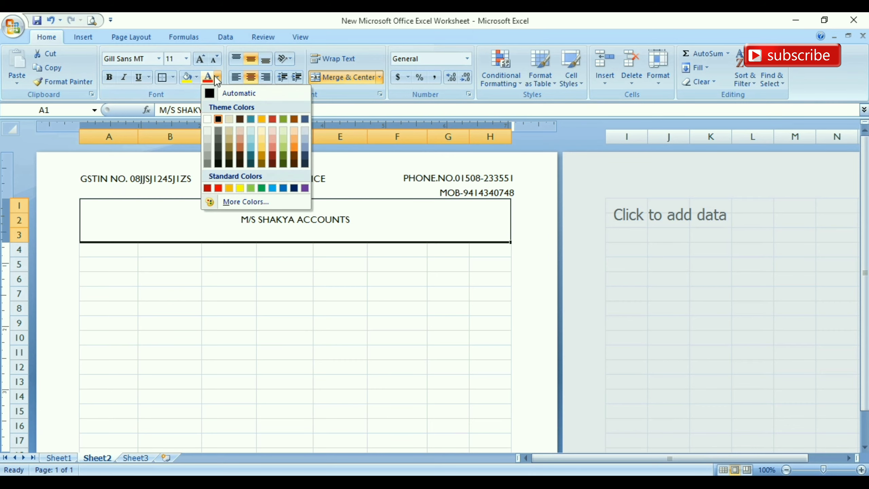
click(248, 118)
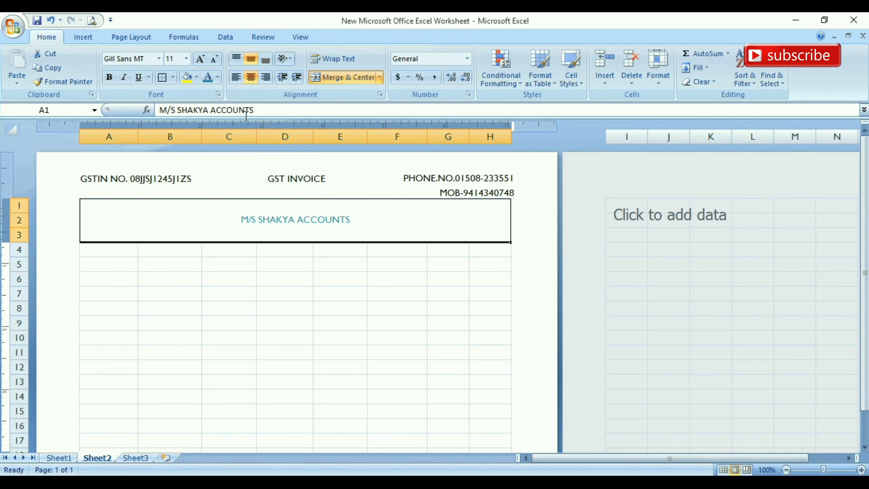
click(263, 290)
click(268, 232)
Set the title's font size to 18 point
click(171, 58)
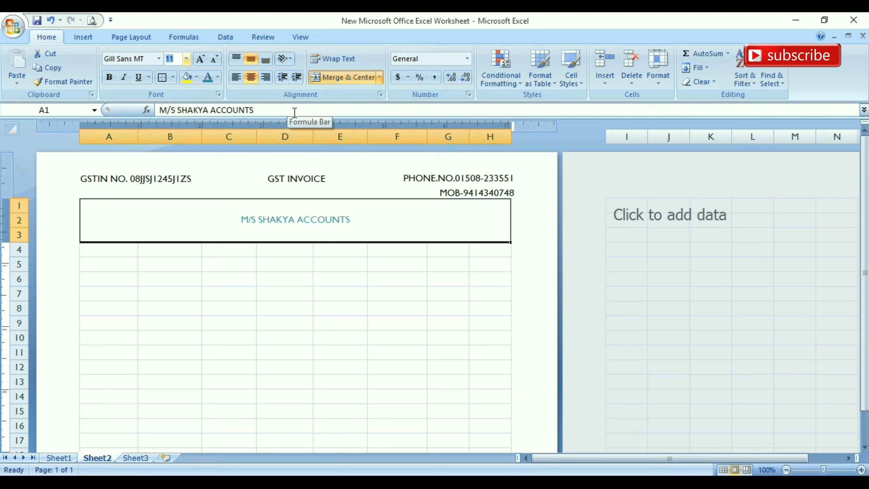
text(18)
key(Return)
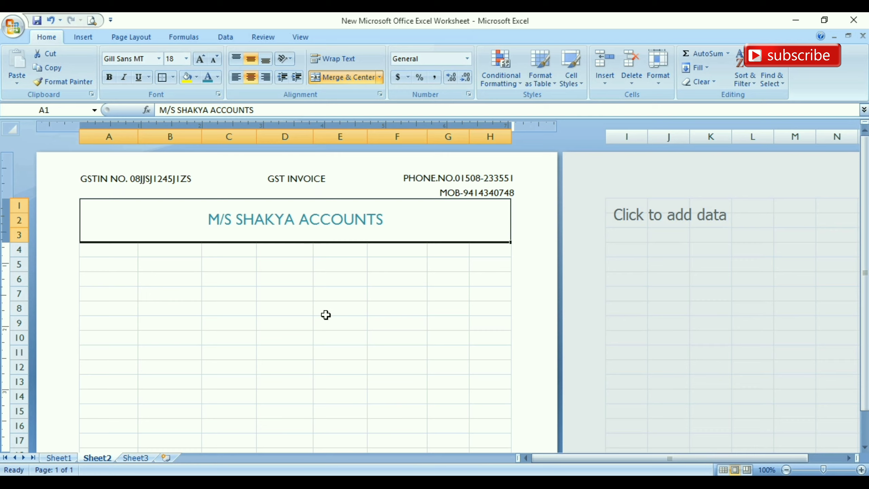
click(277, 264)
click(240, 223)
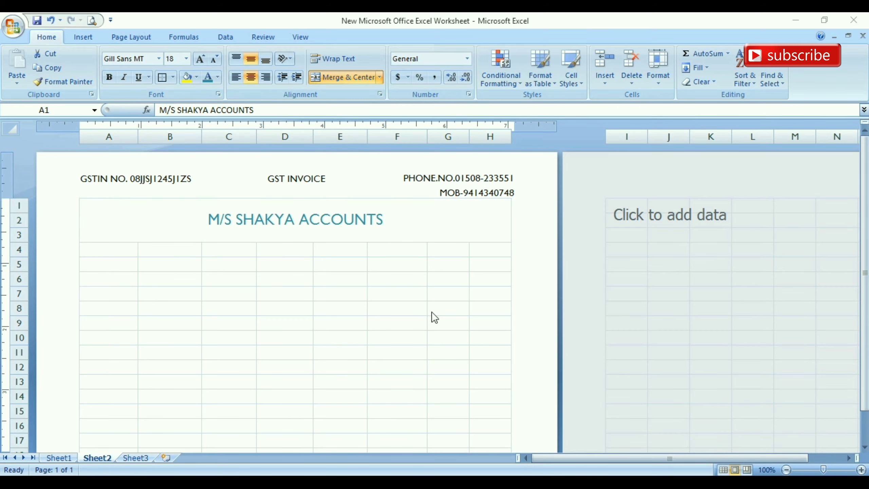
click(141, 256)
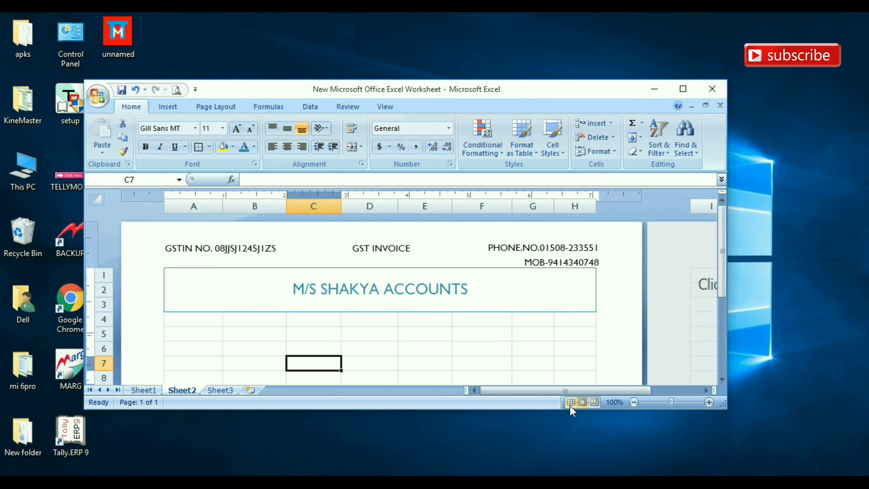
Switch from Page Layout back to Normal view, maximize Excel, and select the title cell
click(570, 405)
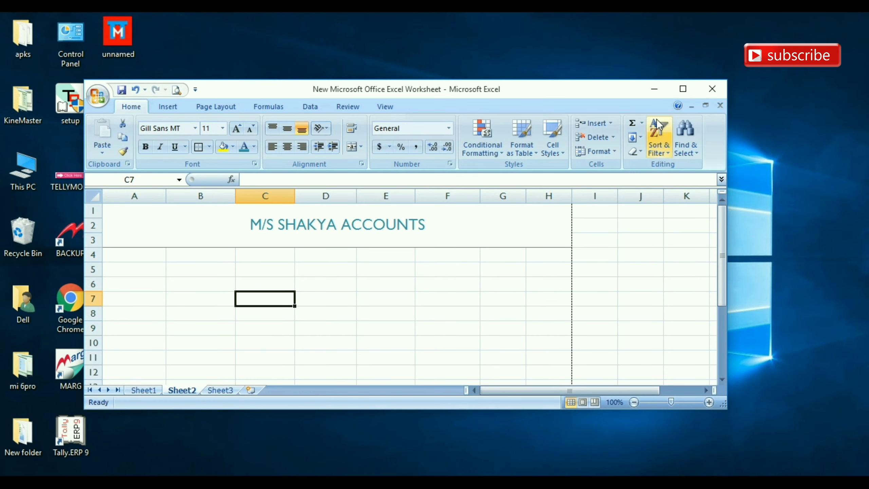
click(681, 91)
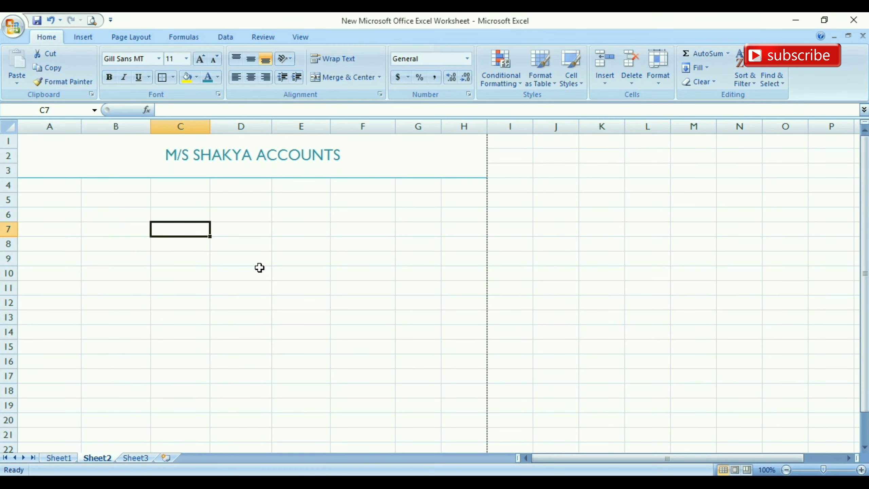
click(201, 168)
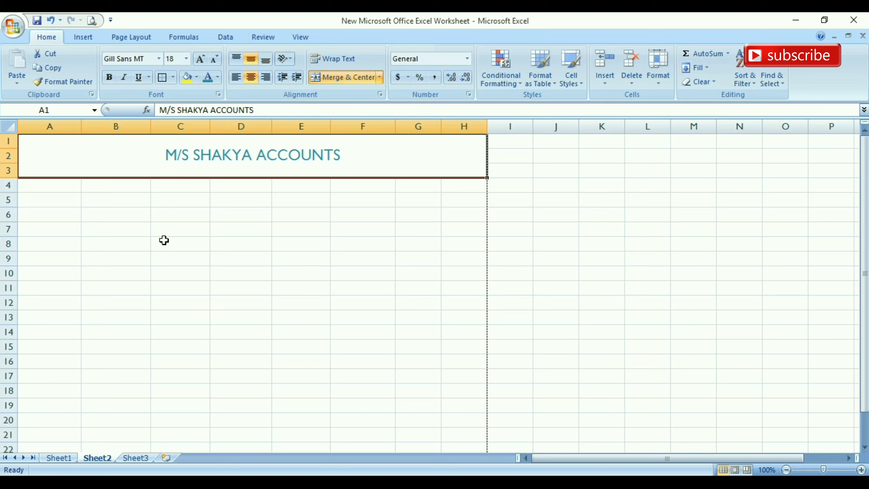
Apply All Borders to the block A4:I7 under the title
click(70, 201)
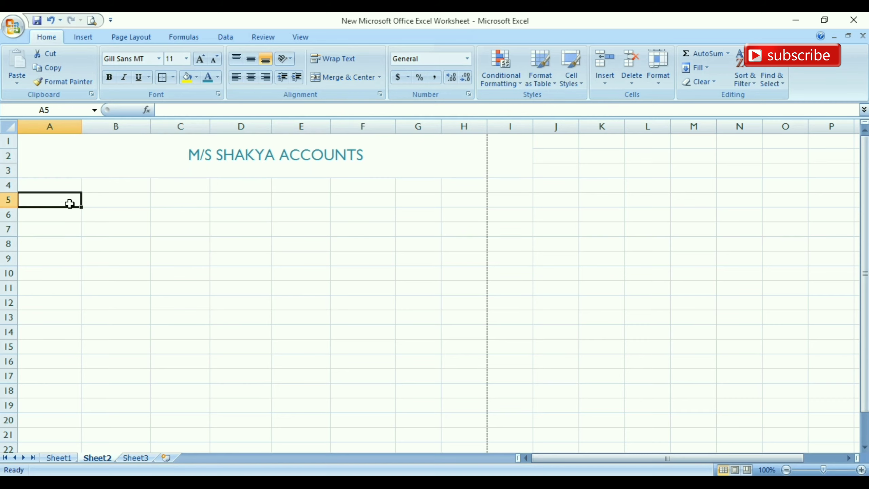
click(62, 184)
mouse_move(62, 185)
mouse_down()
mouse_move(70, 234)
mouse_move(68, 225)
mouse_up()
click(60, 202)
click(60, 212)
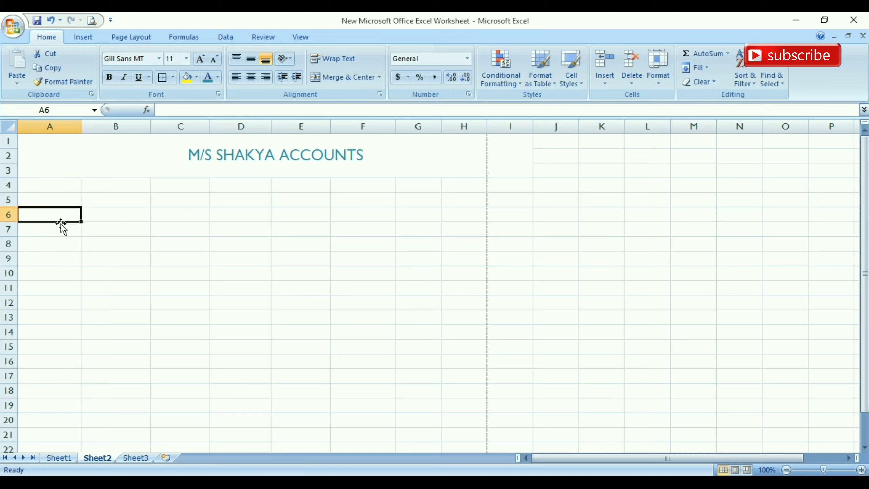
mouse_move(56, 189)
mouse_down()
mouse_move(60, 233)
mouse_move(505, 234)
mouse_up()
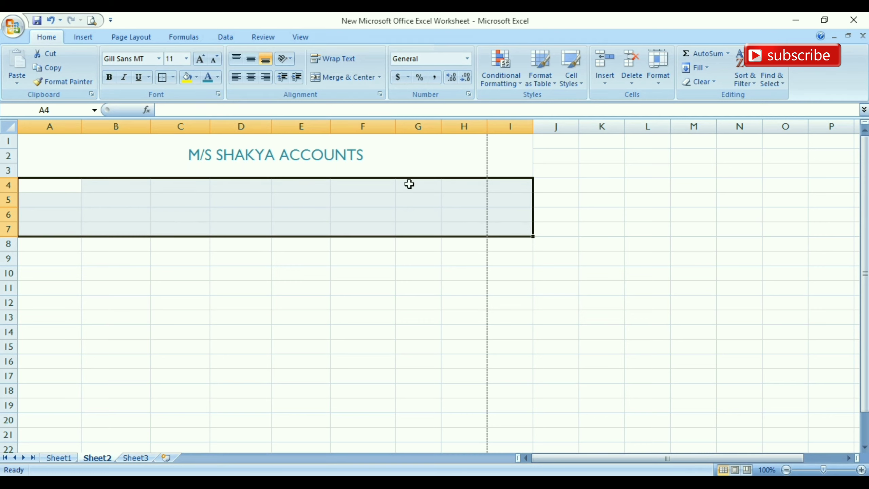
click(173, 77)
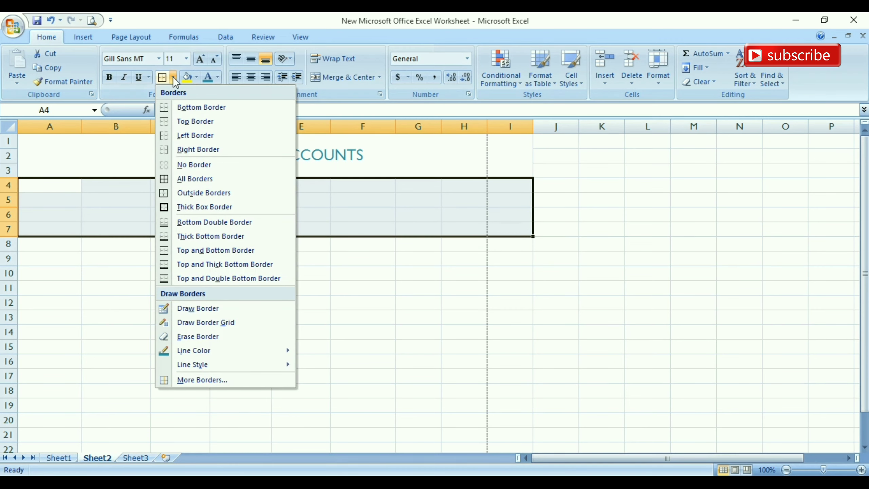
click(179, 184)
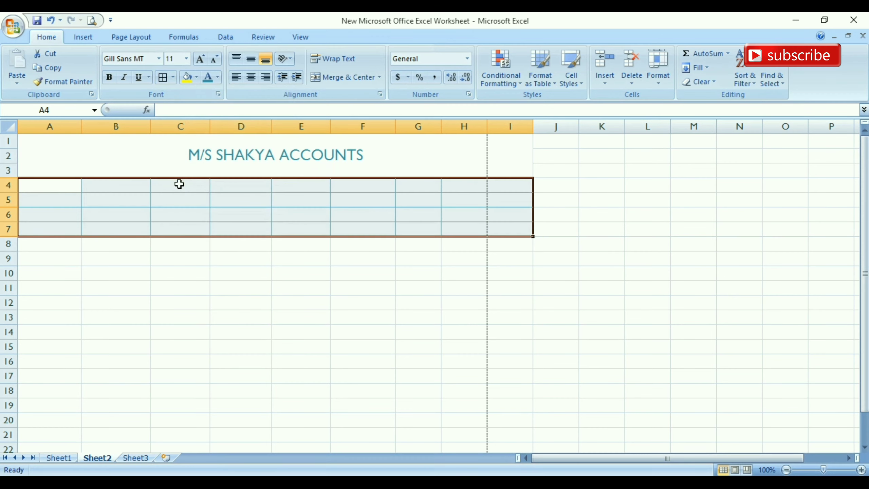
click(196, 290)
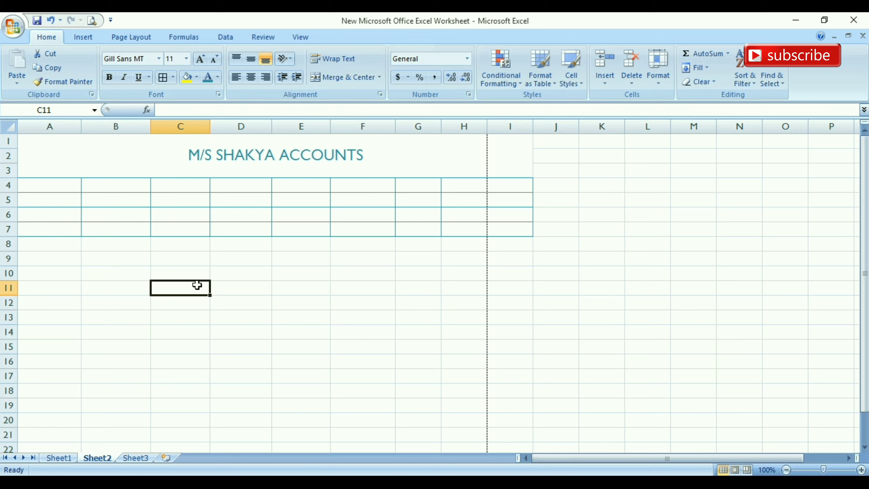
click(51, 184)
Enter NAME OF PARTY, PARTY GSTIN NO. and PARTY ADDRESS in A4 through A6
text(NAME)
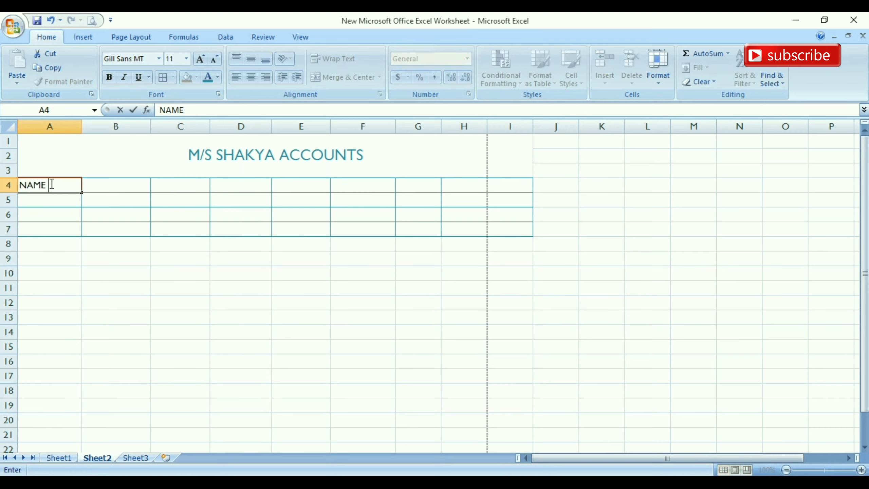
text( OF PA)
text(RTY)
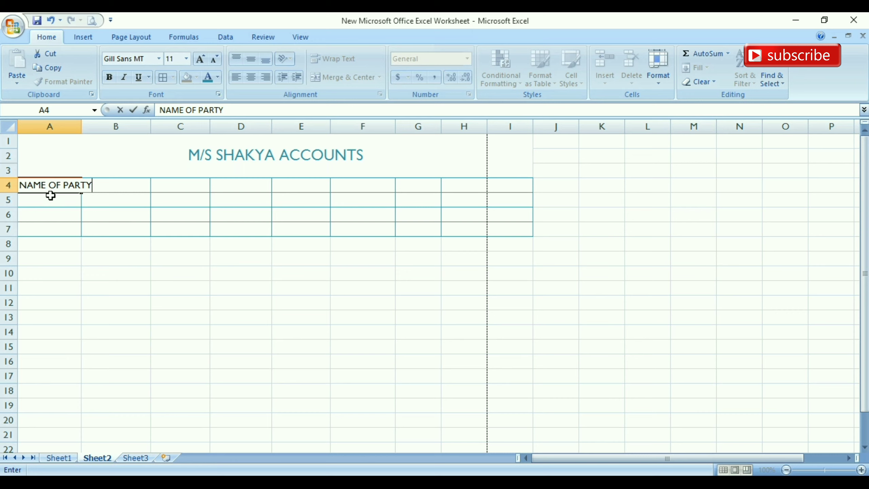
click(50, 203)
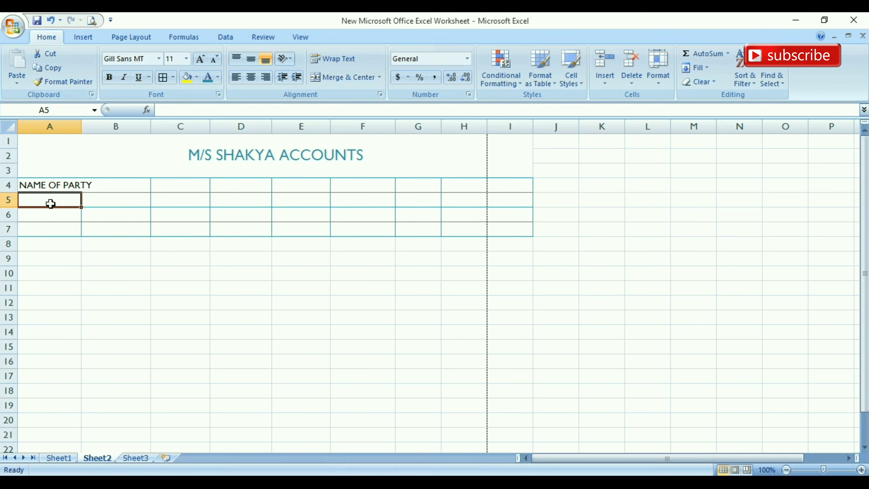
text(PARTY )
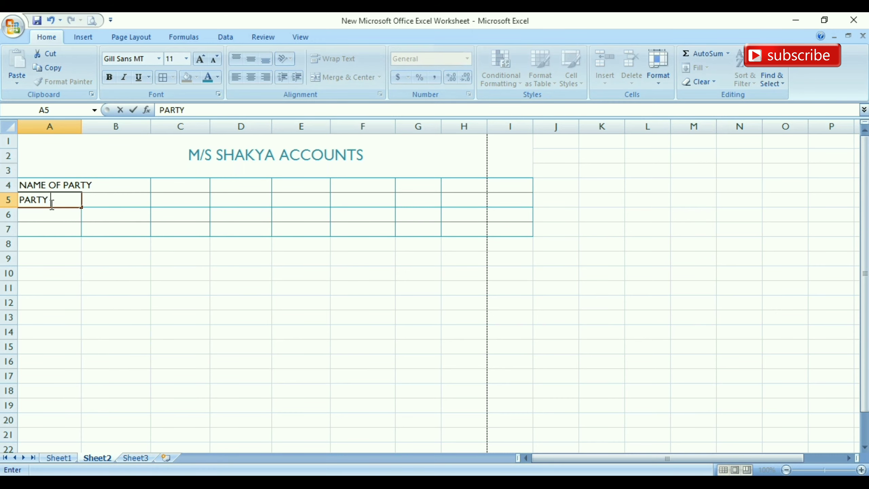
text(GST)
text(IN NO.)
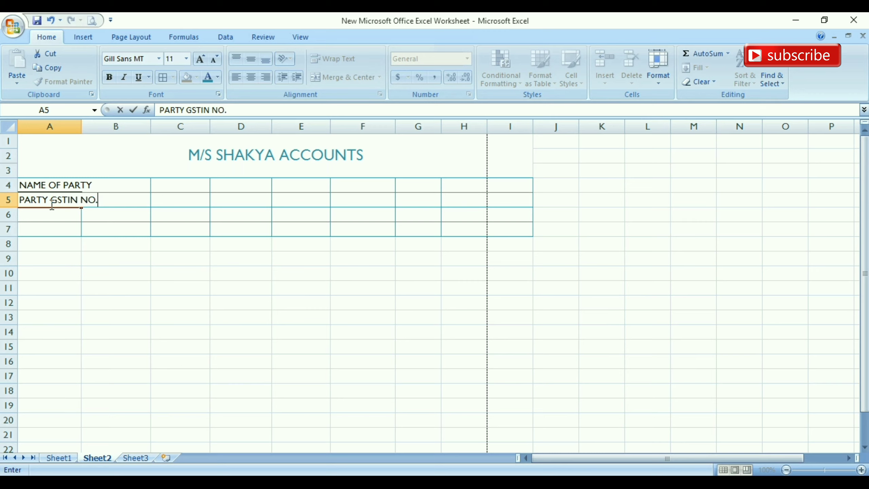
key(Return)
text(PA)
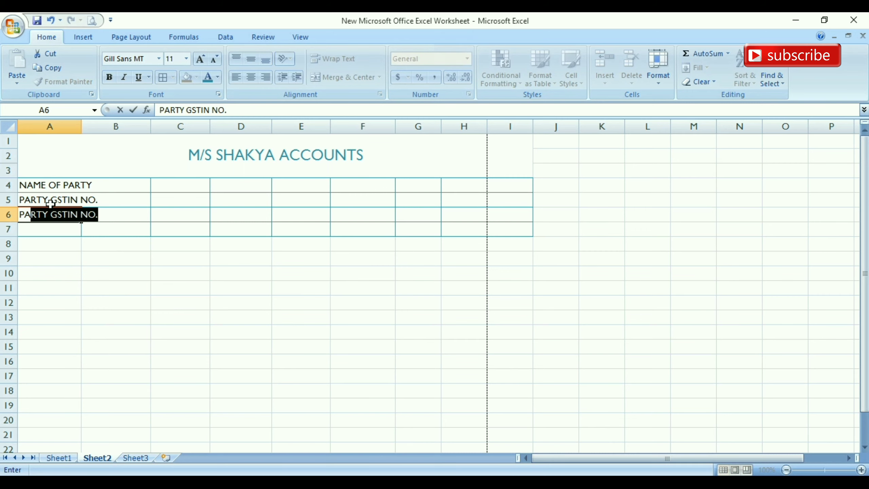
text(RTY AD)
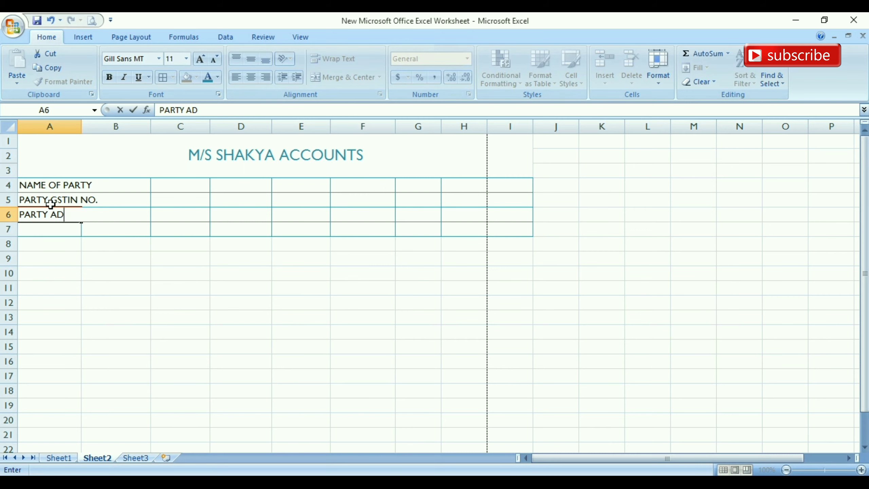
text(DRESS)
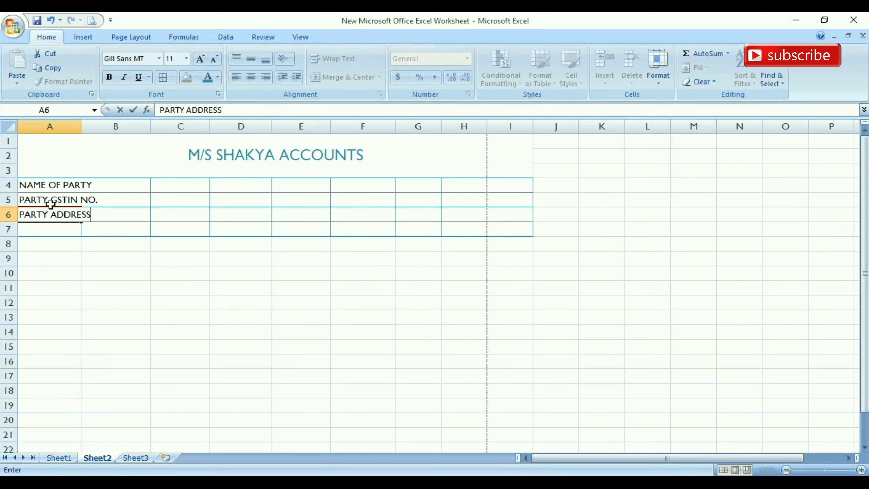
key(Return)
click(113, 270)
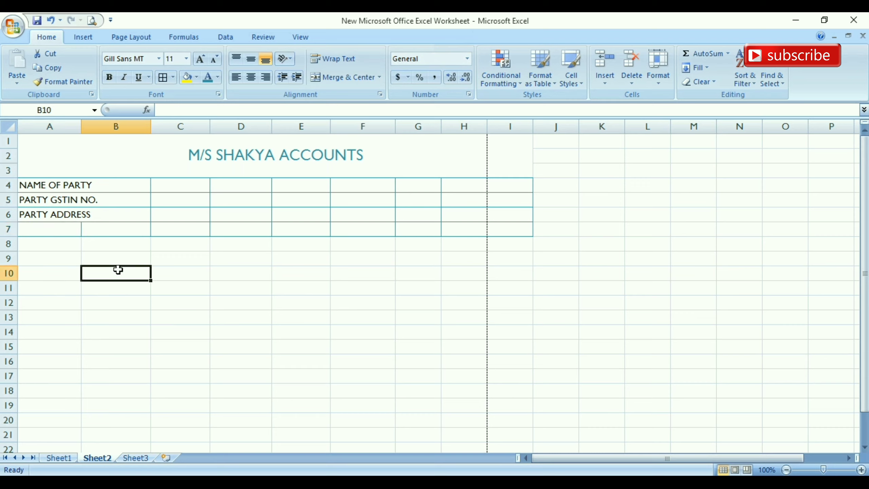
Merge A4:B4 with NAME OF PARTY left-aligned, and merge A7:B7
drag(41, 186, 107, 185)
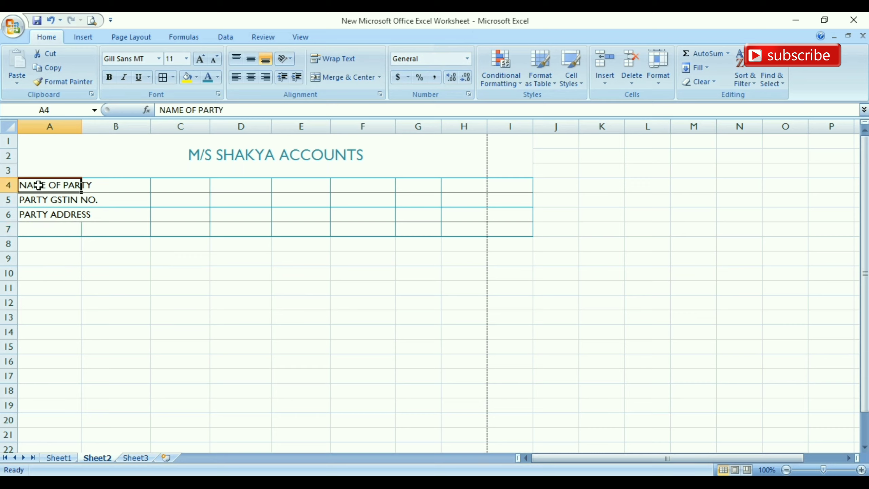
click(334, 81)
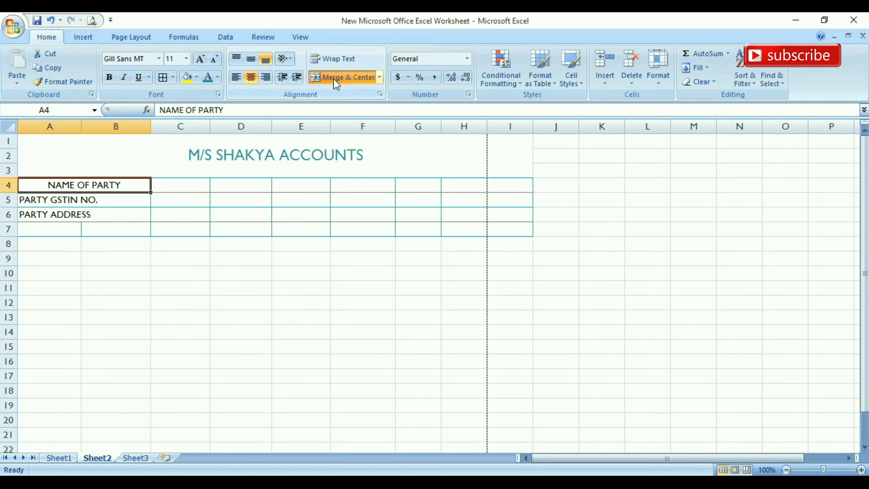
click(236, 78)
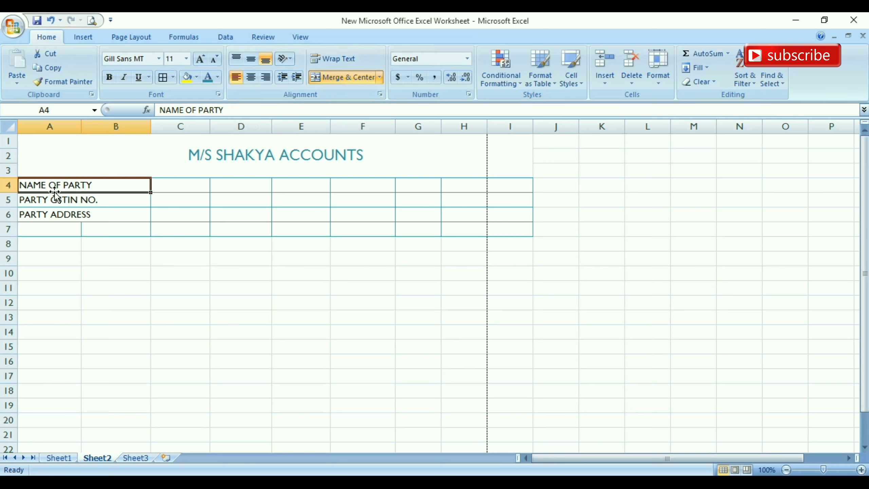
click(43, 199)
drag(48, 230, 117, 230)
click(346, 77)
click(200, 233)
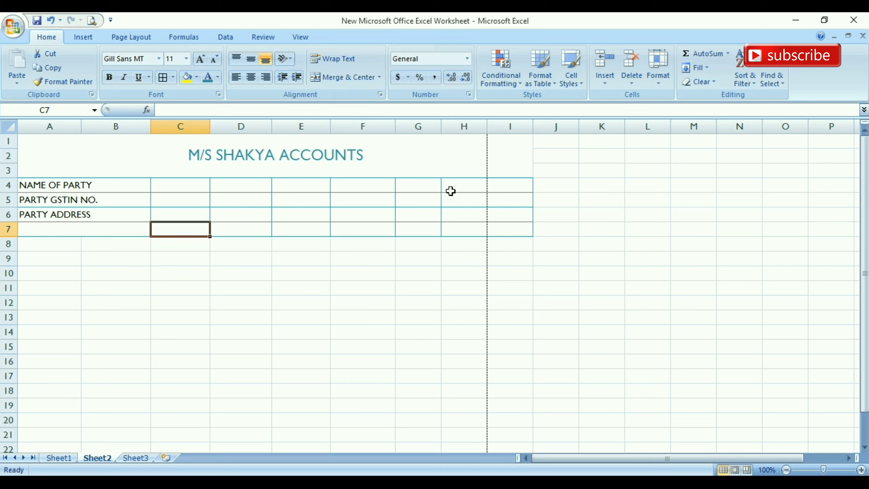
Enter INVOICE NO., INVOICE DATE and SALES TYPE in G4, G5 and G6
click(420, 183)
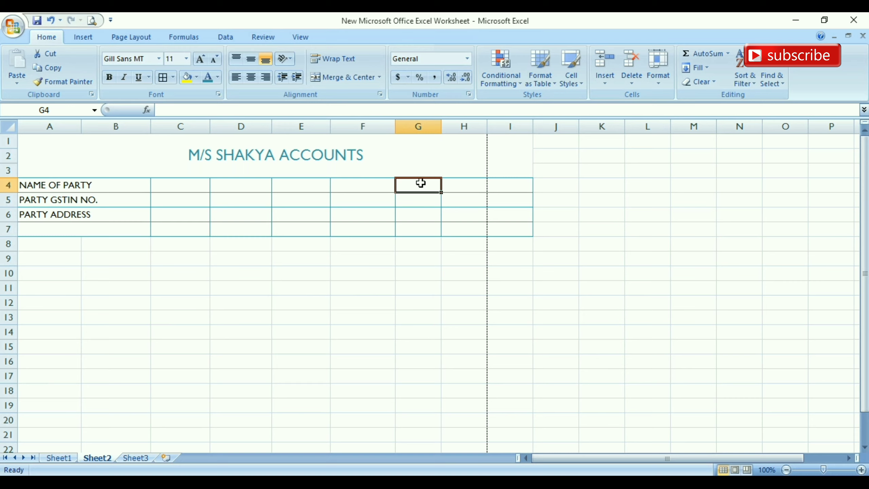
text(IN)
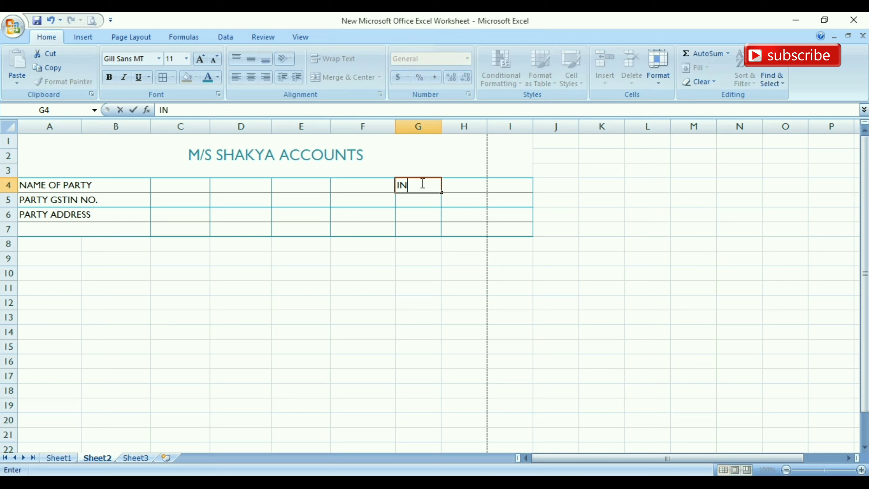
text(VO)
key(BackSpace)
text(OICE)
text( NO.)
key(Return)
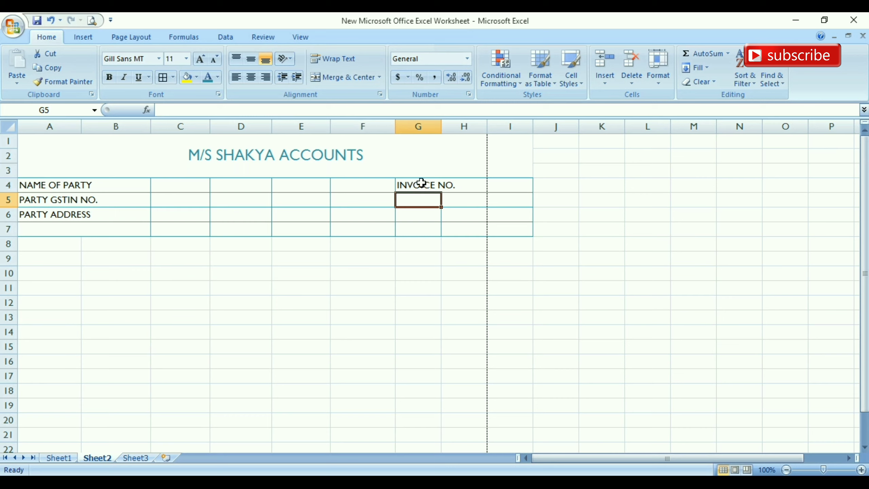
text(I)
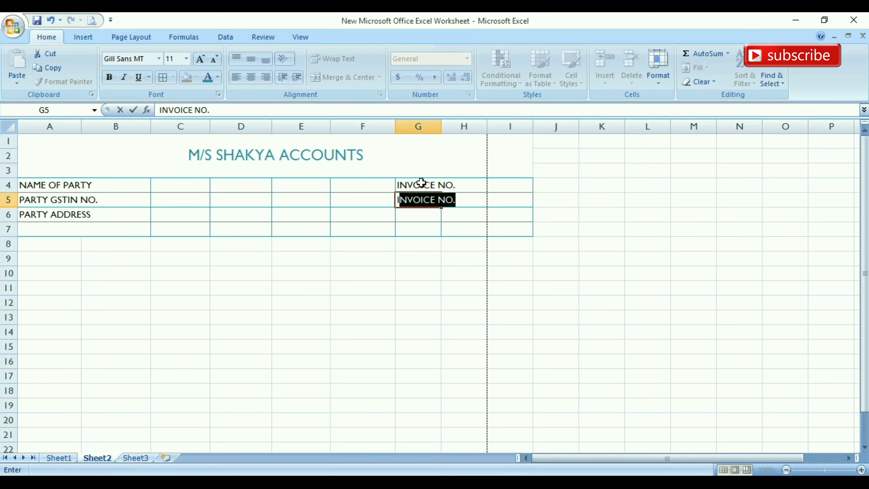
text(NVOICE )
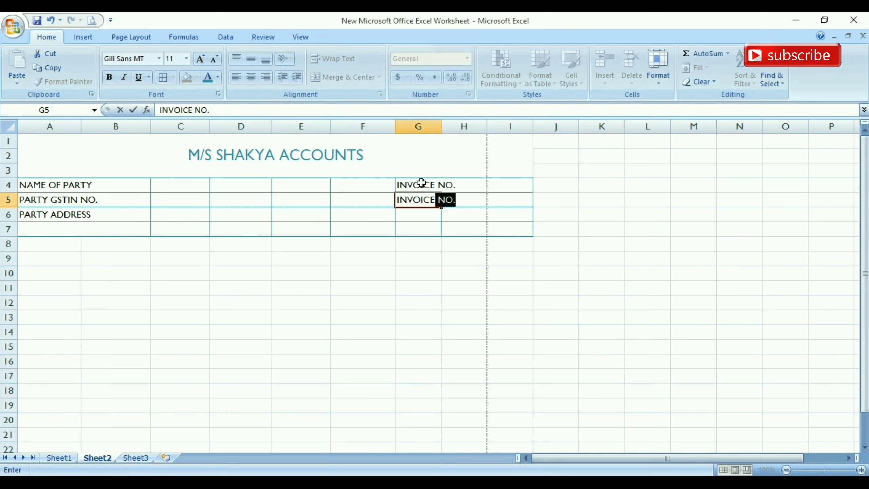
text(DATE)
key(Return)
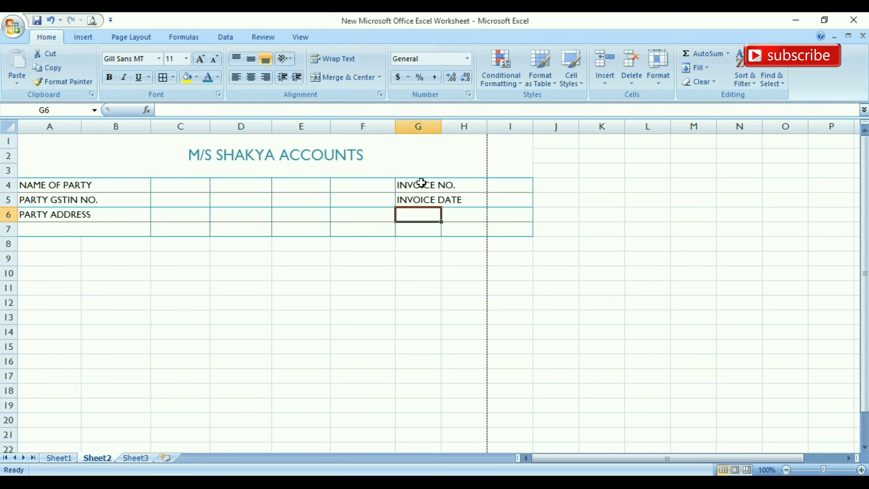
text(SALES T)
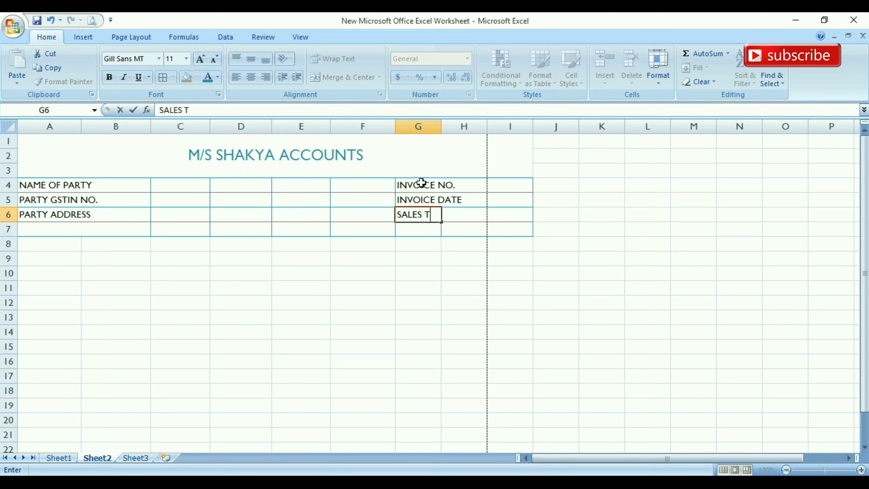
text(YPE)
key(Return)
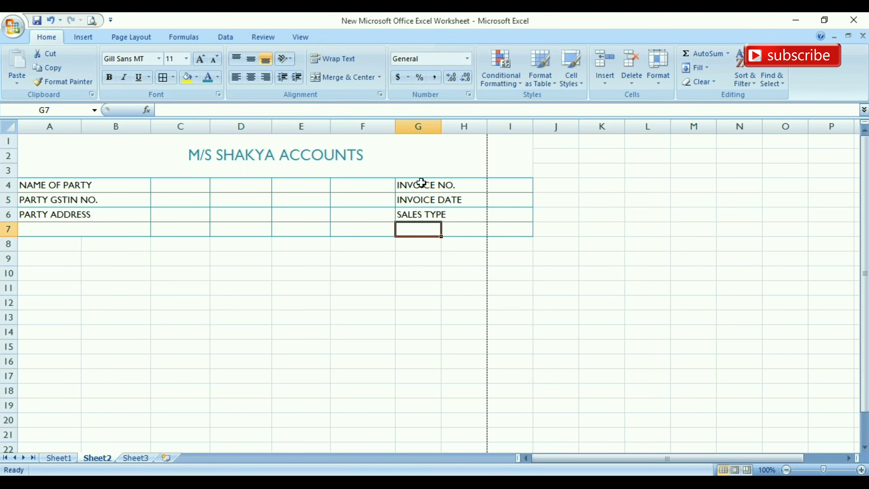
Merge G4:H4 into one left-aligned cell for the INVOICE NO. label
drag(421, 183, 452, 182)
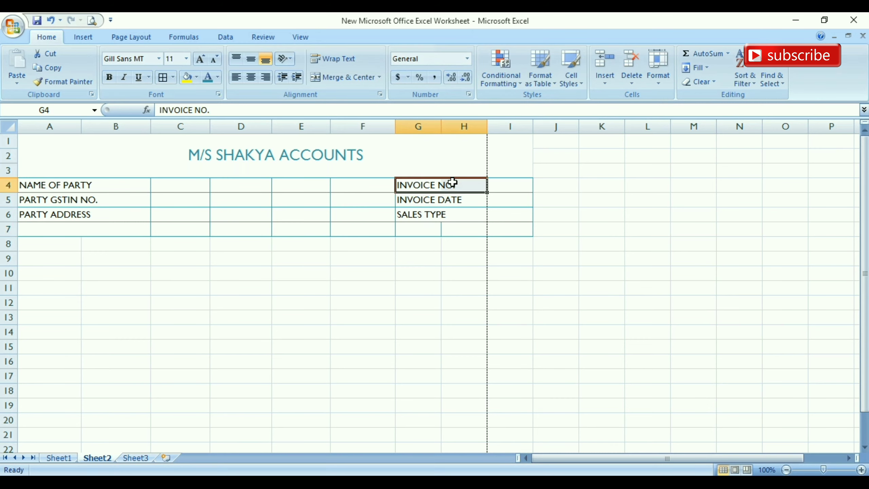
click(332, 73)
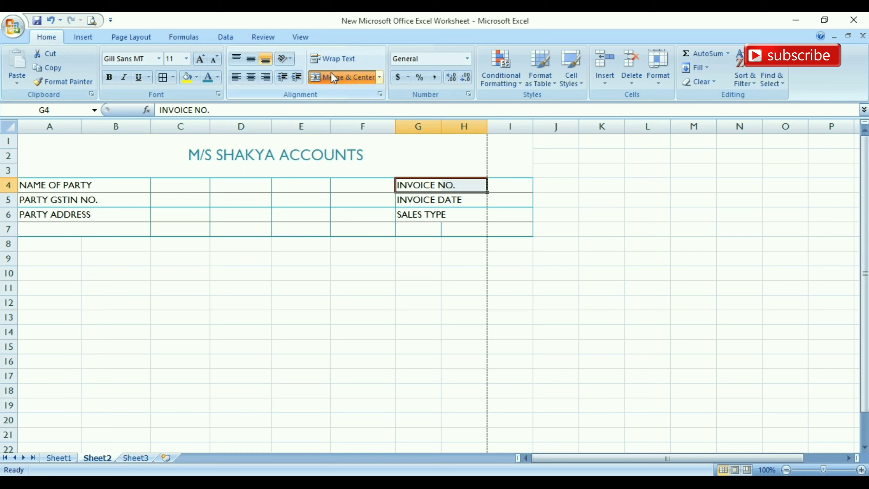
click(235, 78)
click(301, 288)
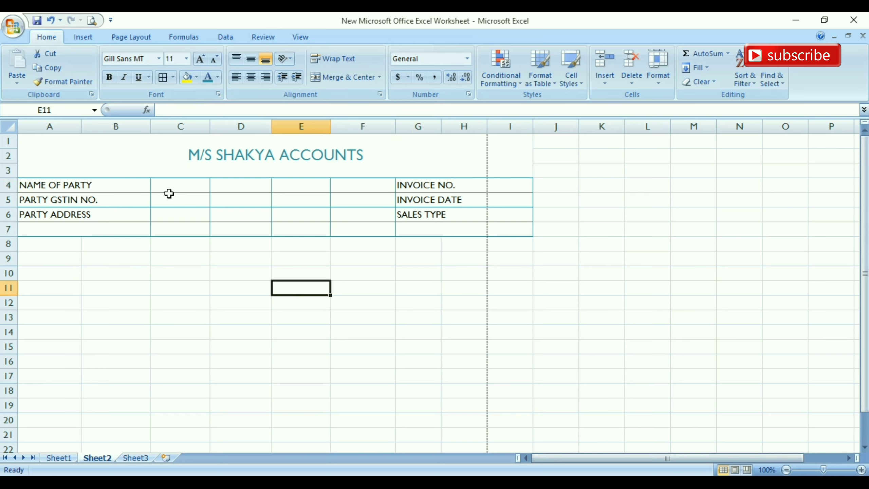
Merge C4:F4 into one left-aligned party name cell
drag(176, 185, 346, 184)
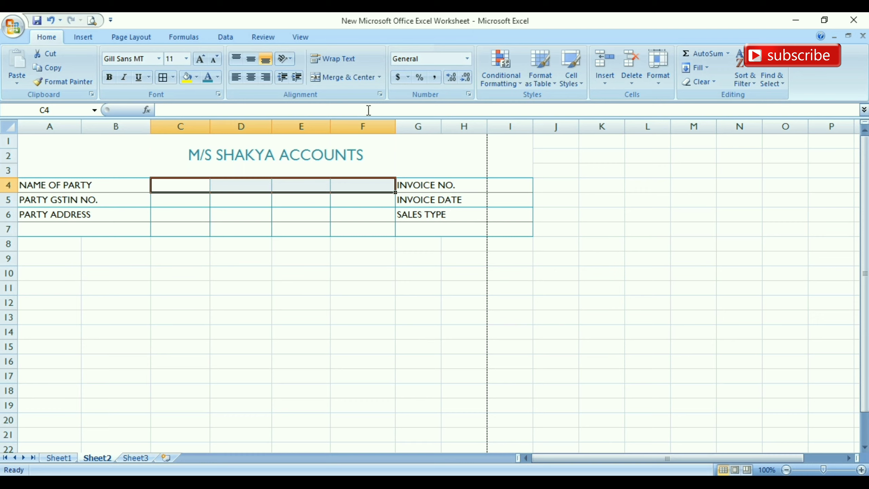
click(338, 80)
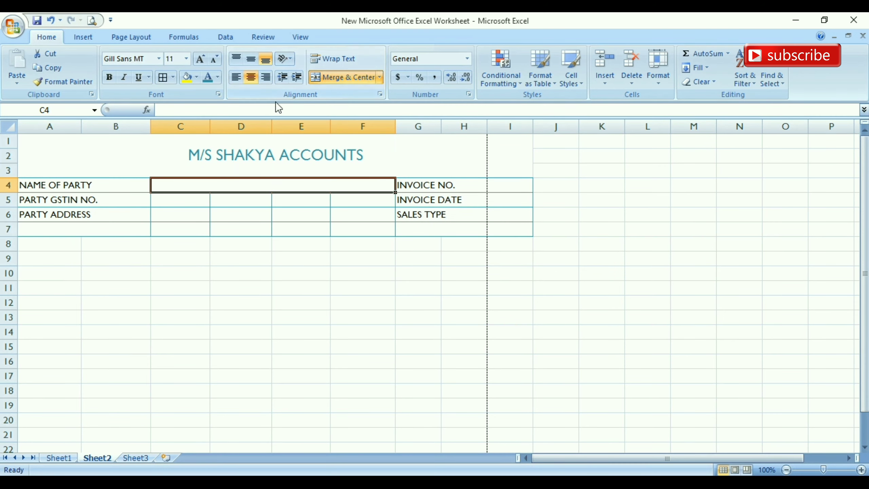
click(237, 79)
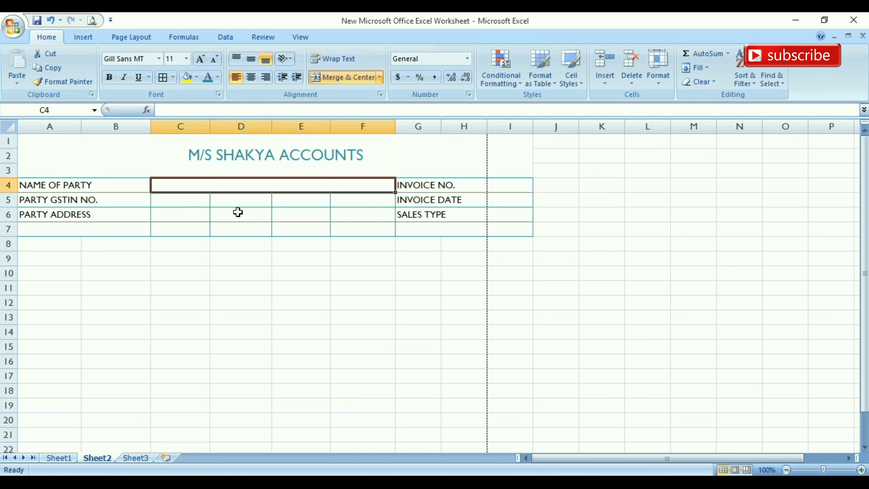
Copy the merged C4:F4 layout onto C5:F7 so rows 5–7 match
key(ctrl+c)
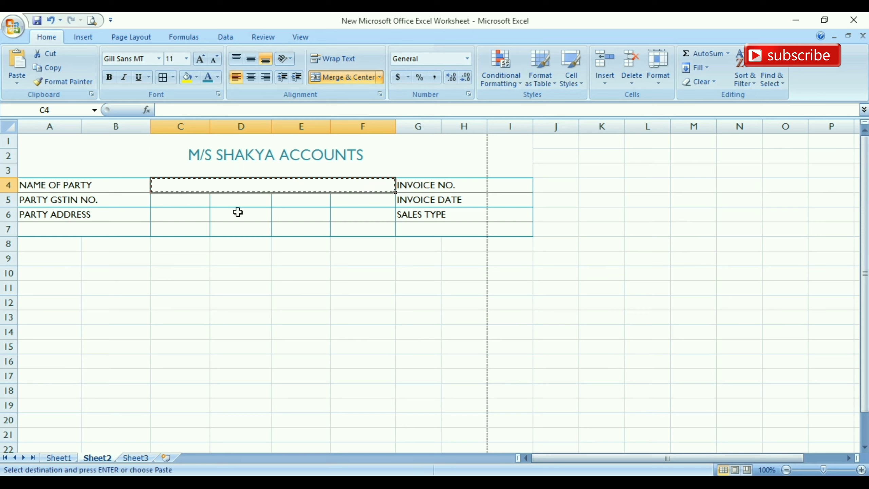
drag(191, 201, 355, 229)
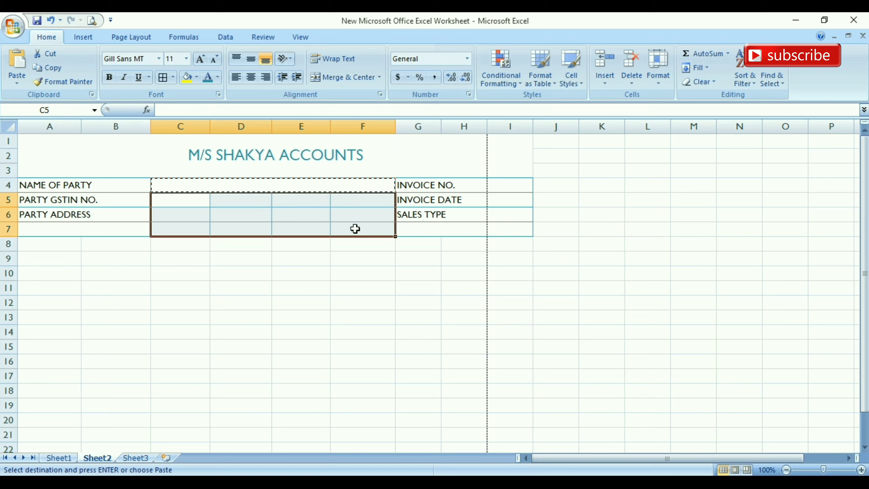
key(ctrl+v)
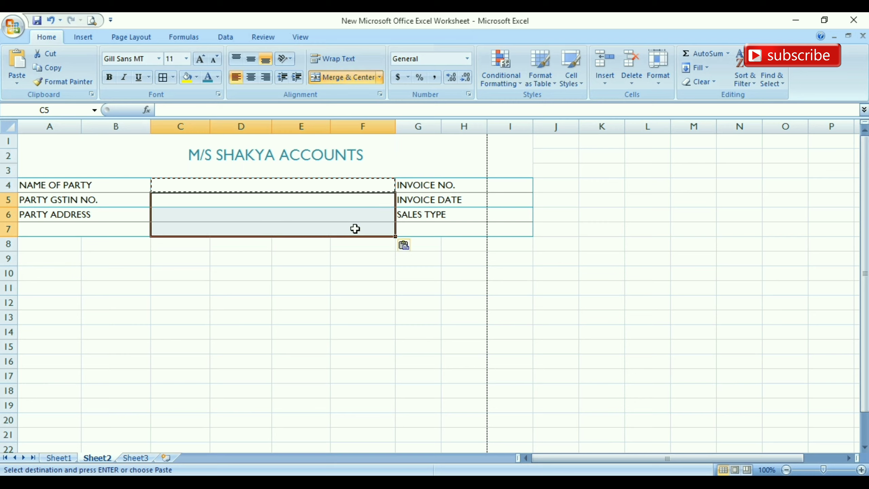
click(433, 272)
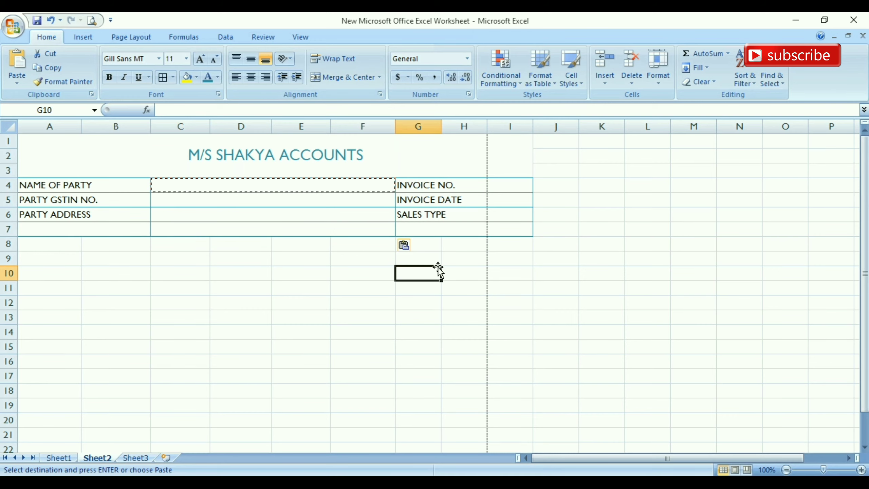
click(423, 230)
click(450, 243)
click(363, 302)
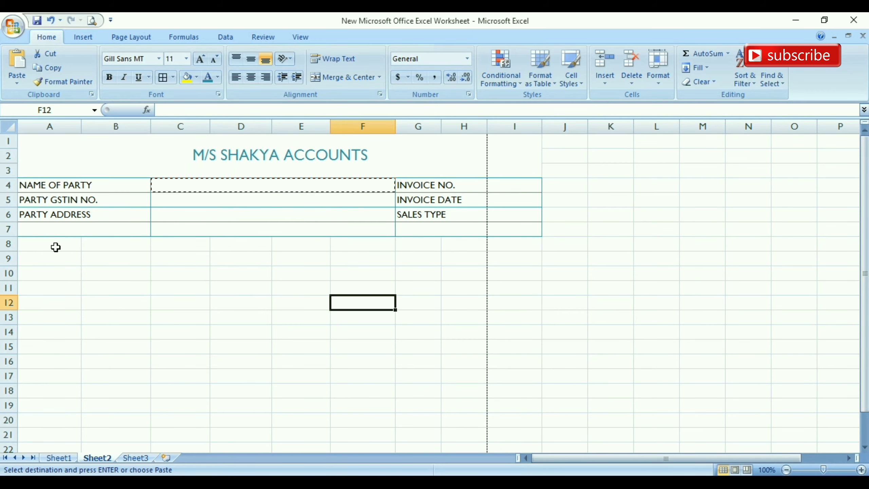
click(57, 246)
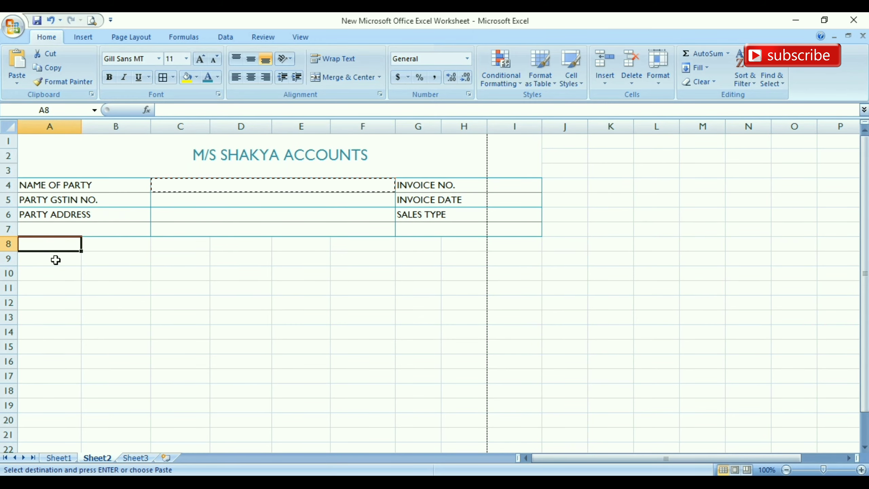
click(56, 260)
Enter the headings S.NO., PARTICULARS and HSN CODE in A9:C9
key(Escape)
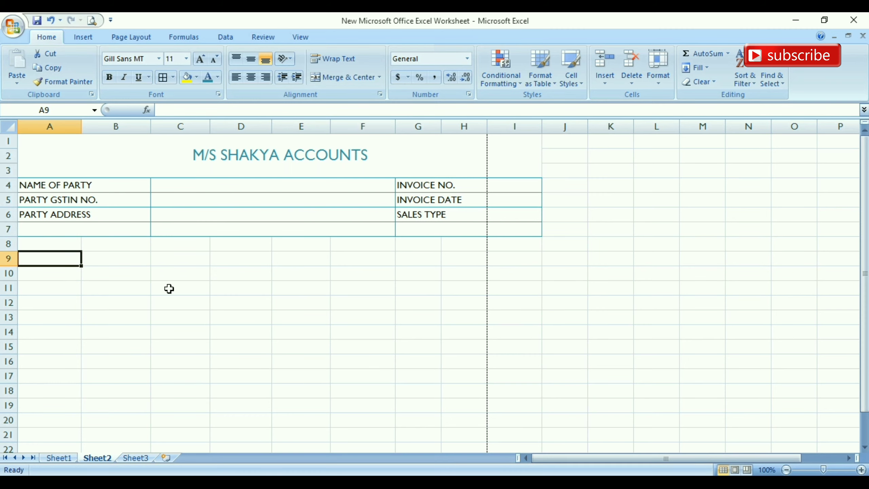
text(S.)
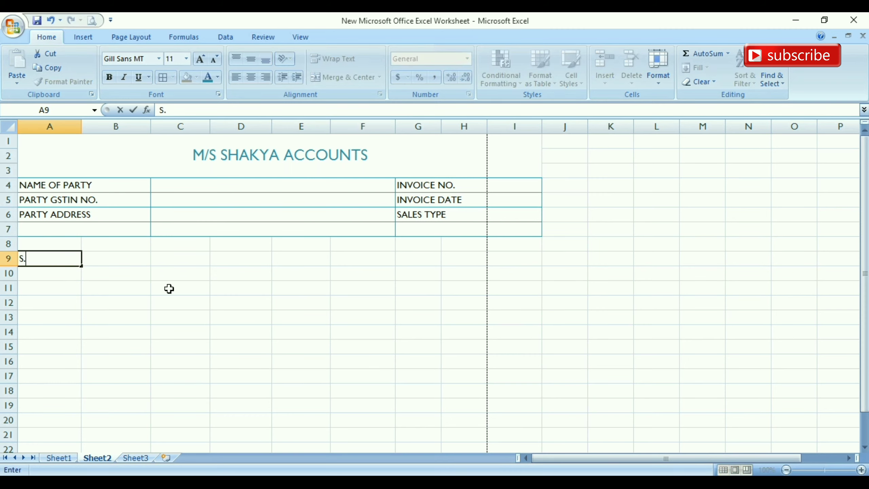
text(NO.)
key(Tab)
text(P)
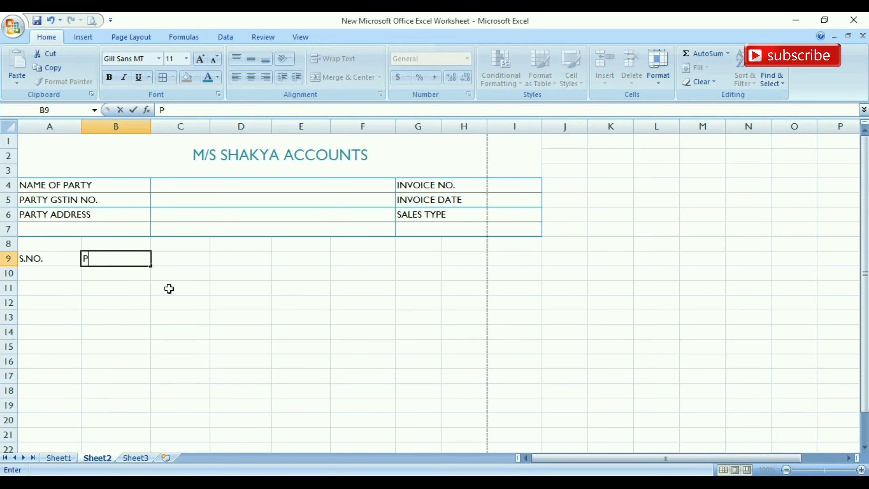
text(ARTIC)
text(ULARS)
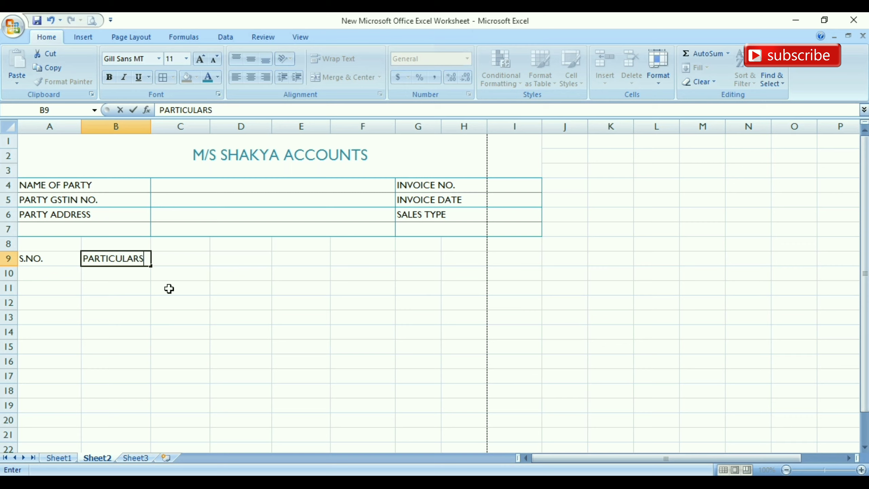
key(Tab)
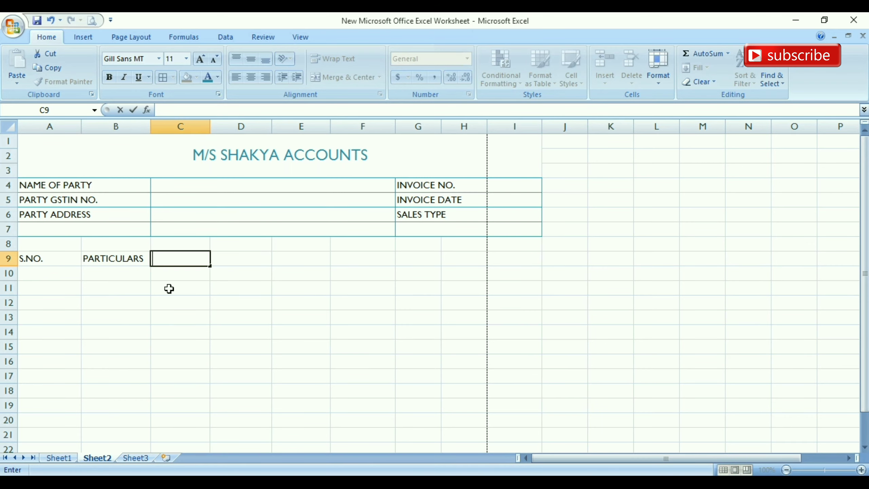
text(HSN V)
key(BackSpace)
text(CODE)
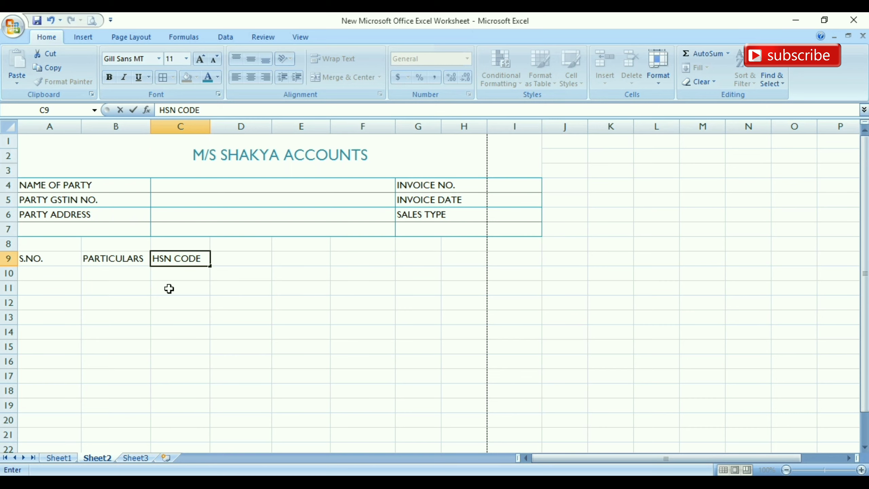
key(Tab)
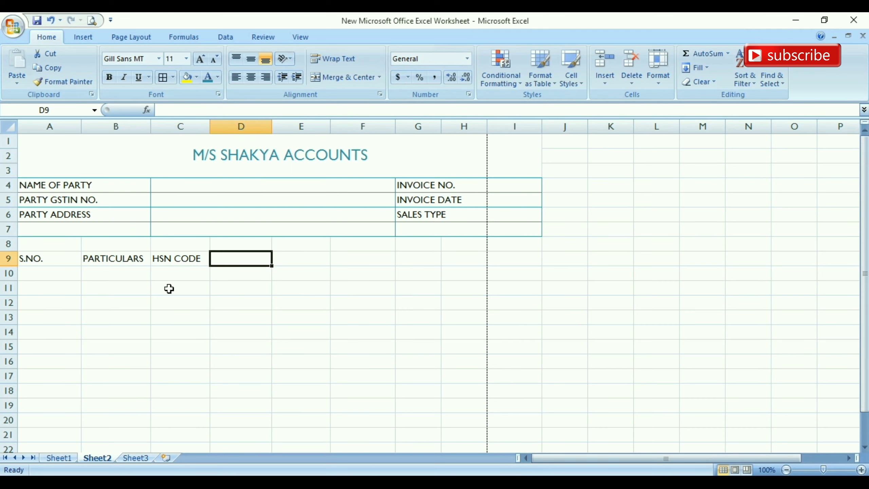
Enter QTY, RATE, AMOUNT, GST RATE, GST and TOTAL across D9:I9
text(Q)
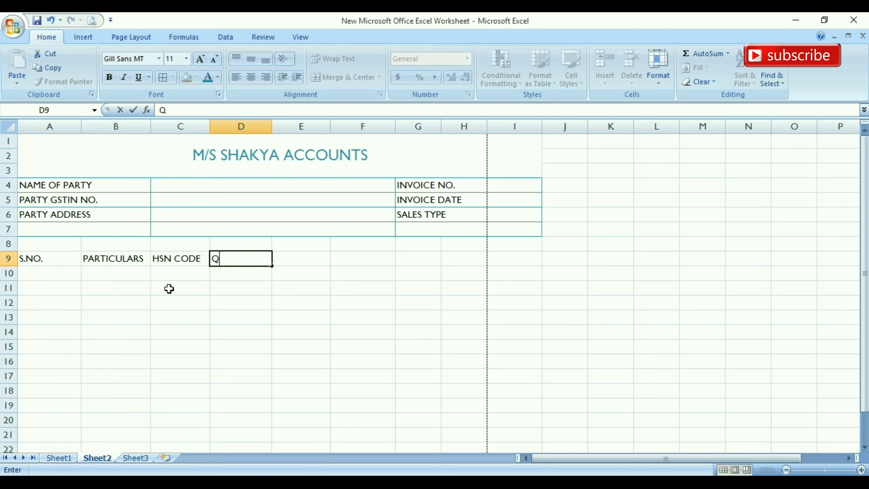
text(TY)
key(Tab)
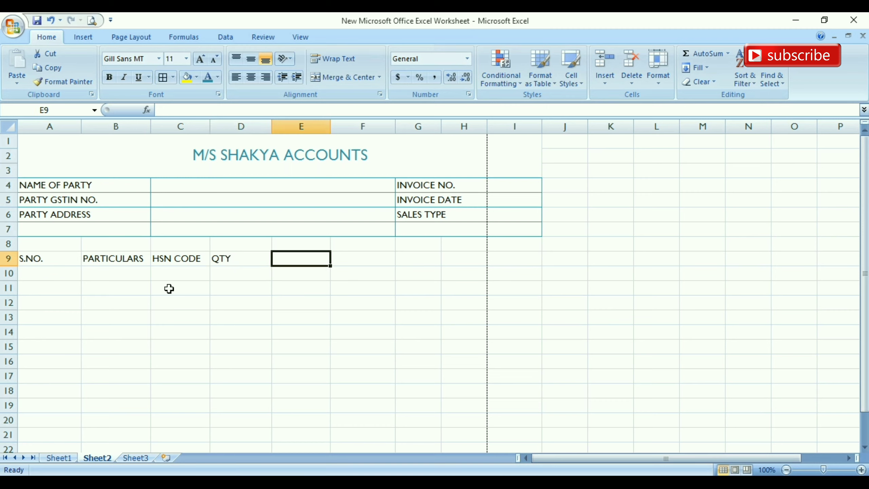
text(RA)
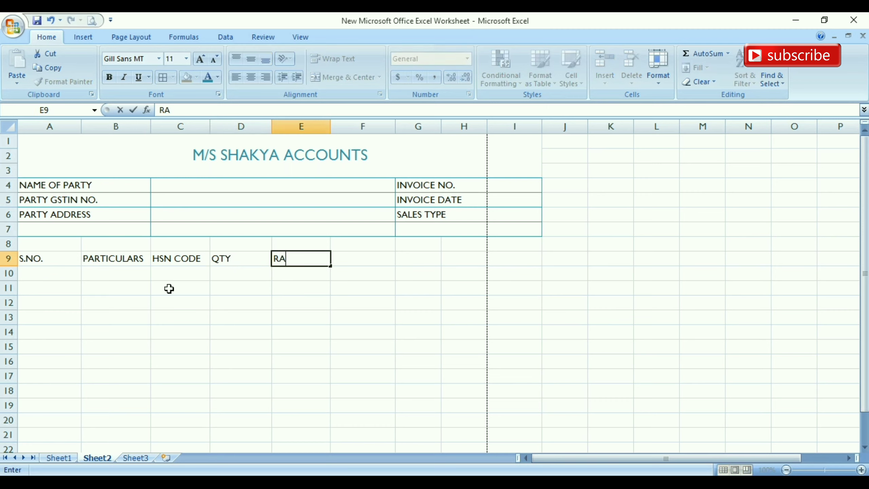
text(TE)
key(Tab)
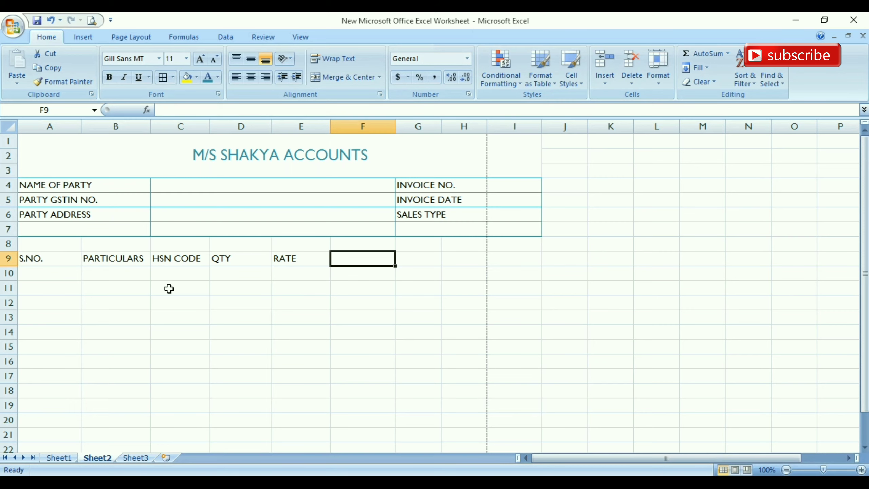
text(AMOUN)
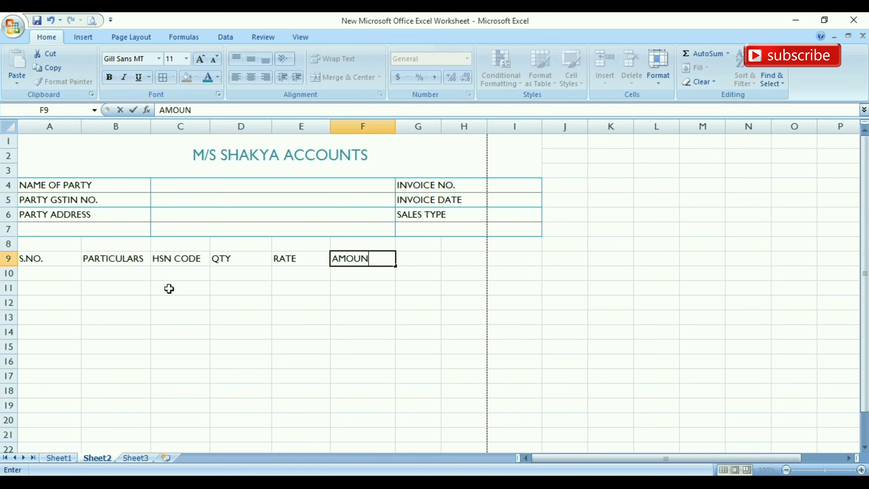
text(T)
key(Tab)
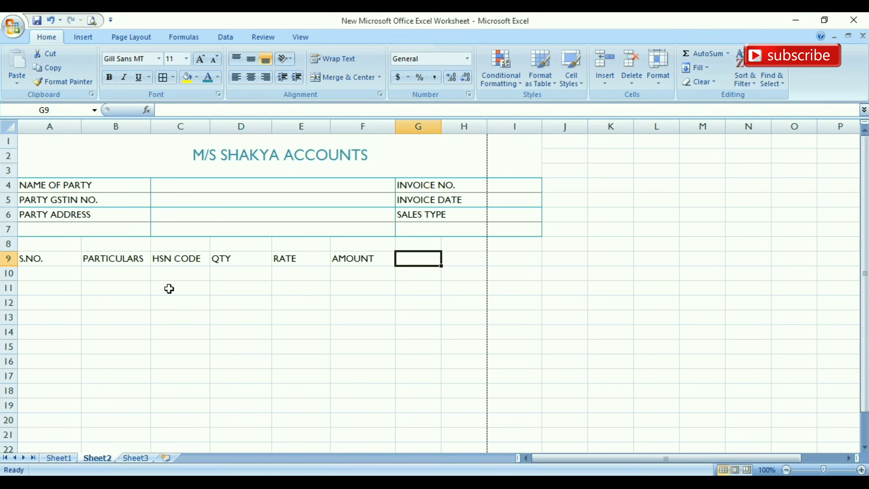
text(GST RATE)
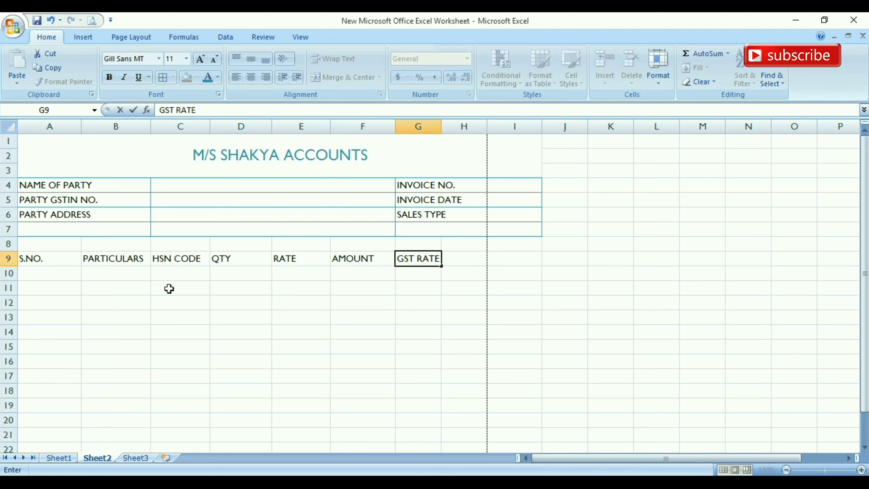
key(Tab)
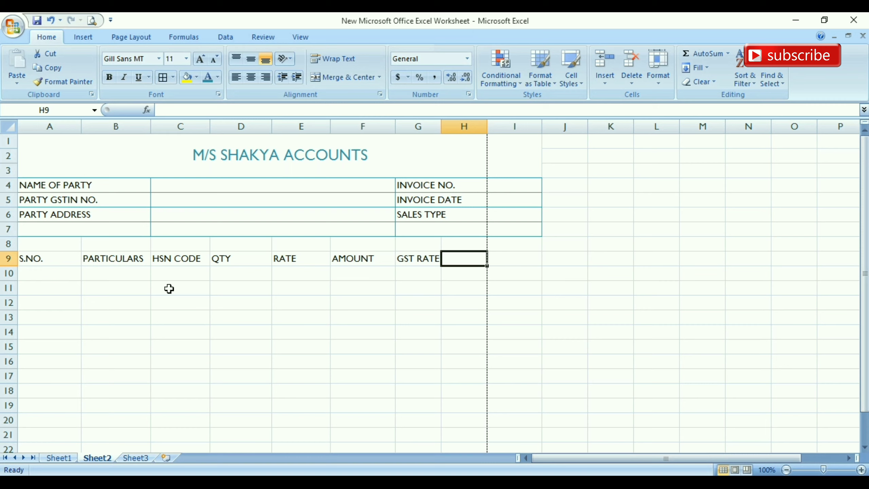
text(GST)
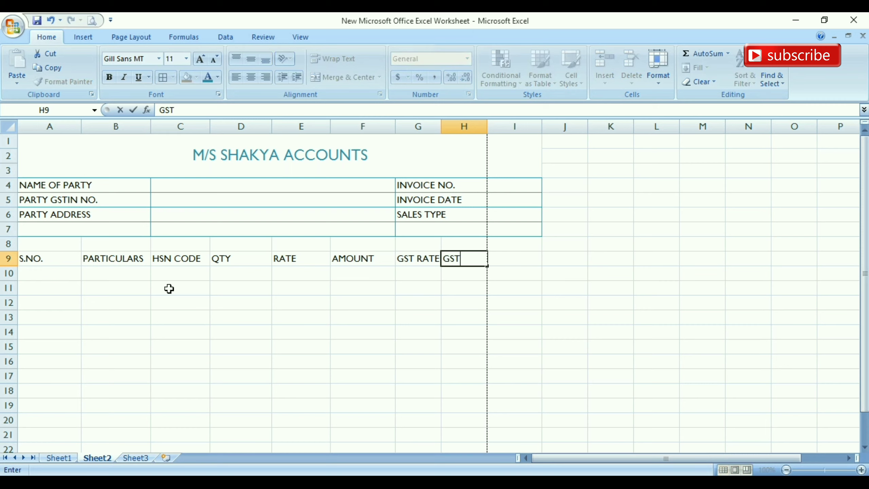
key(Tab)
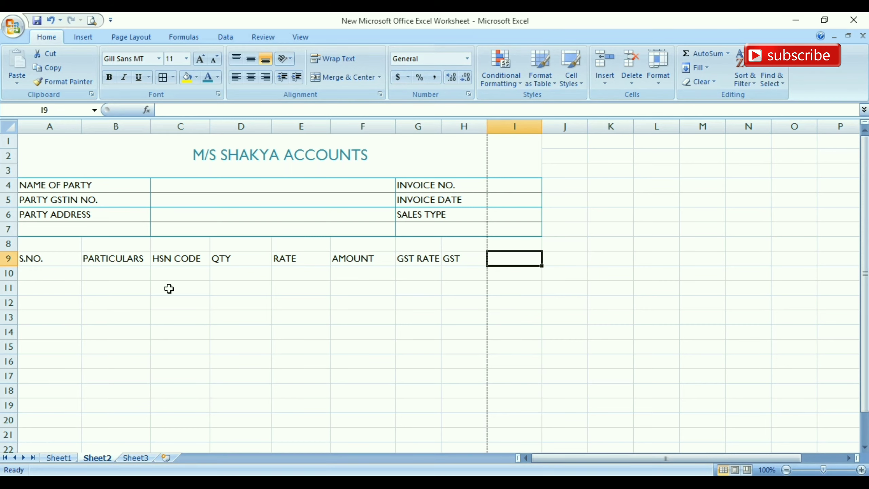
text(T)
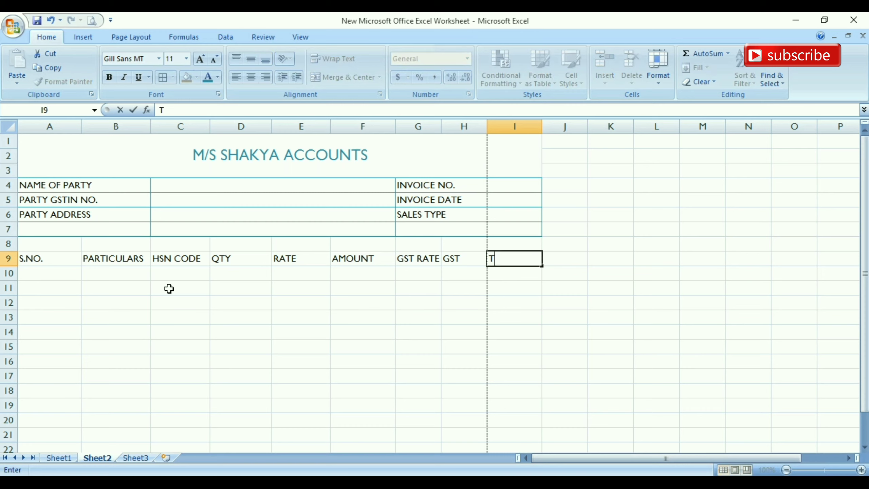
text(OTA)
text(L)
key(Return)
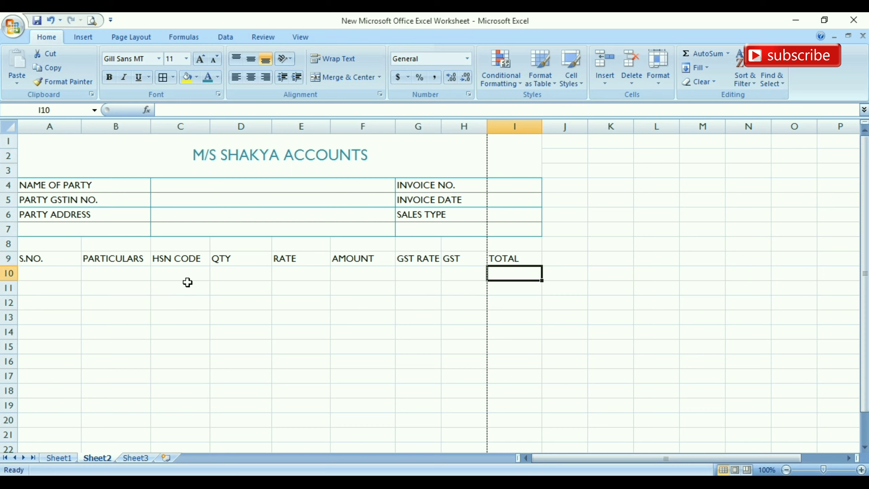
key(Up)
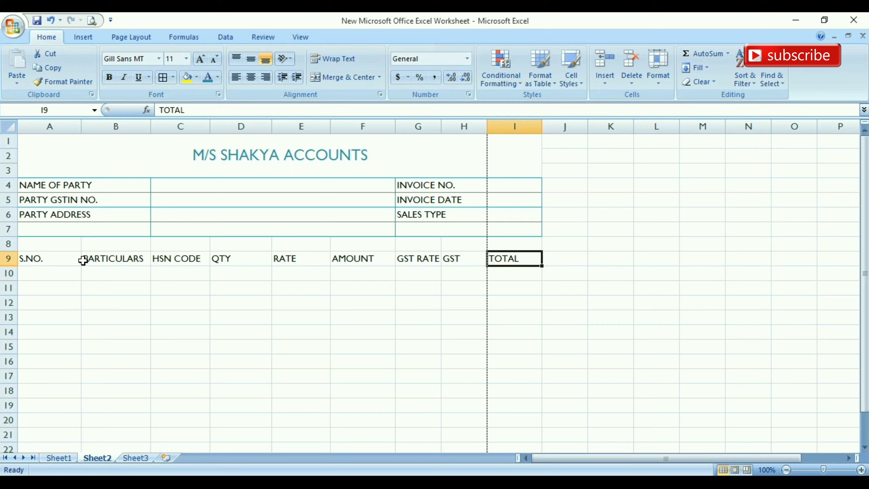
Centre the row 9 headings A9:I9
drag(69, 259, 490, 258)
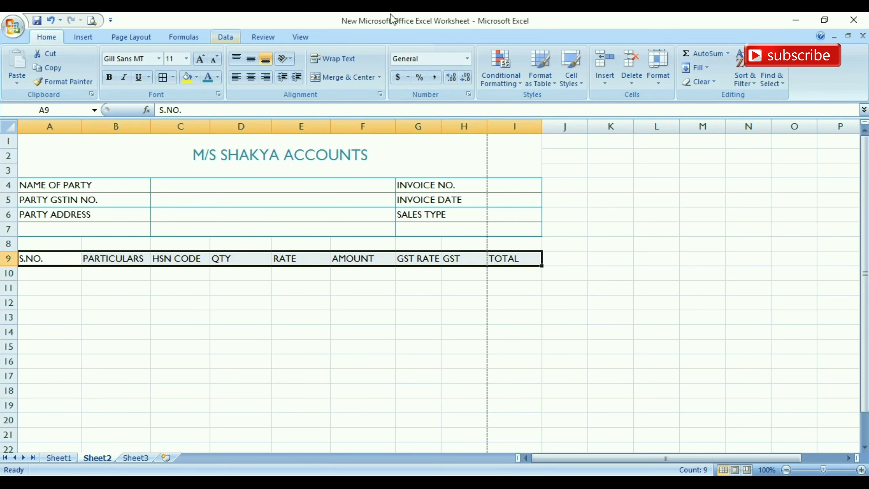
click(251, 77)
click(282, 332)
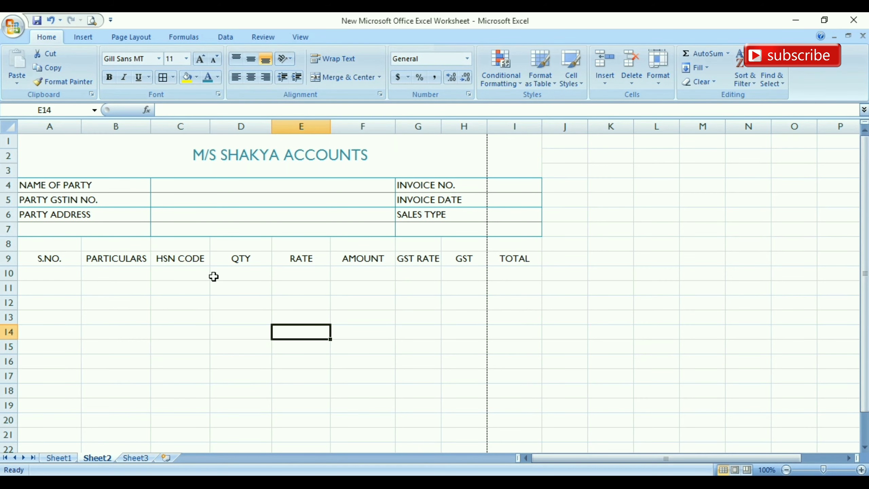
Make the row 9 headings bold
click(40, 258)
drag(43, 257, 521, 354)
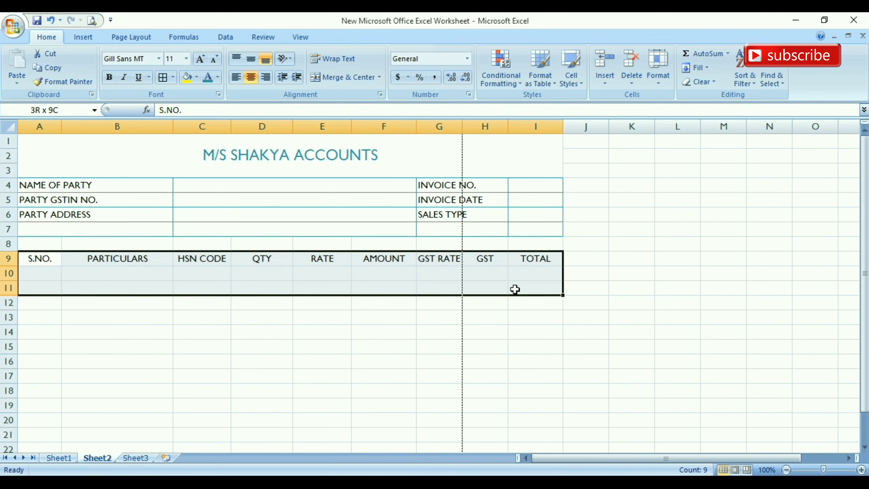
drag(521, 354, 514, 260)
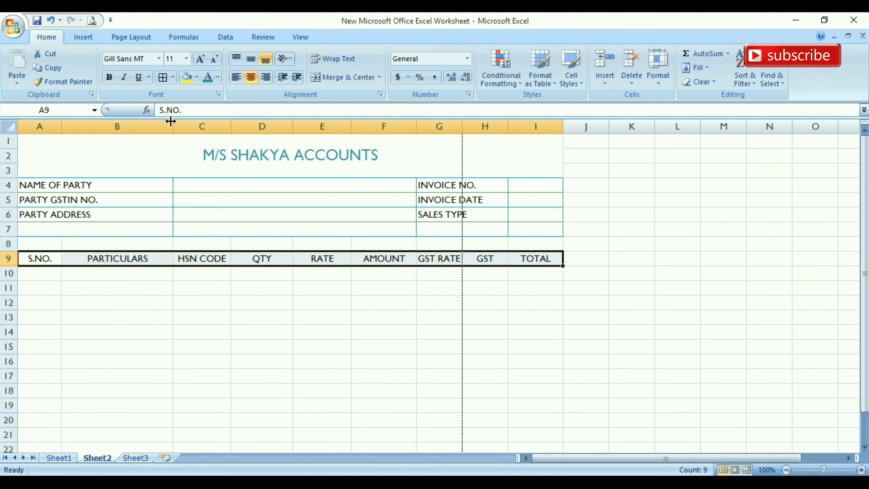
click(111, 77)
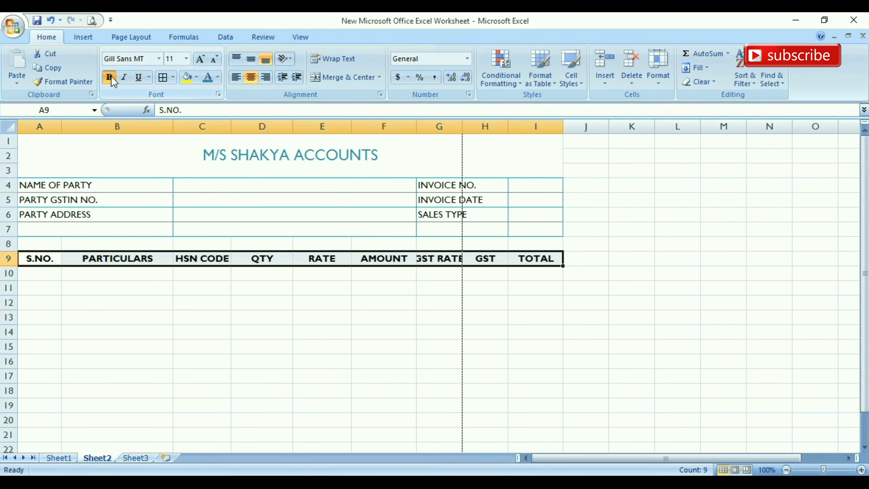
click(266, 329)
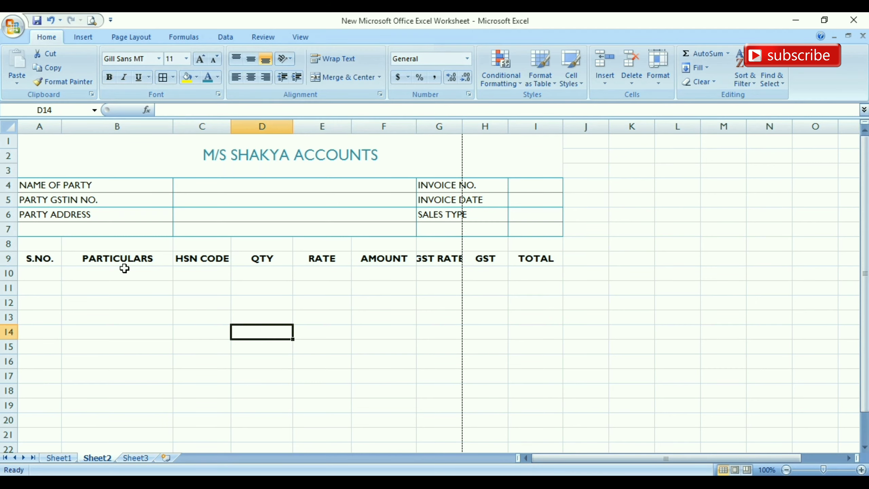
Apply All Borders to the item table range A9:I25
mouse_move(56, 258)
mouse_down()
mouse_move(269, 319)
mouse_move(519, 420)
mouse_up()
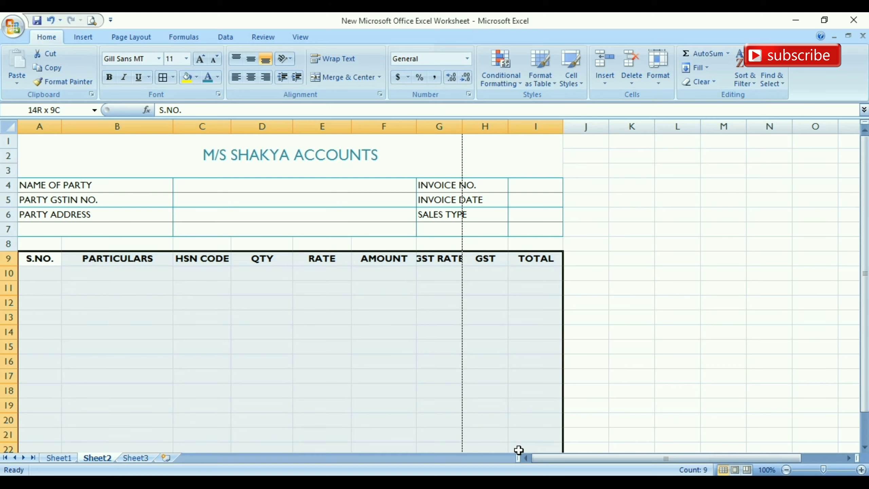
drag(519, 420, 514, 329)
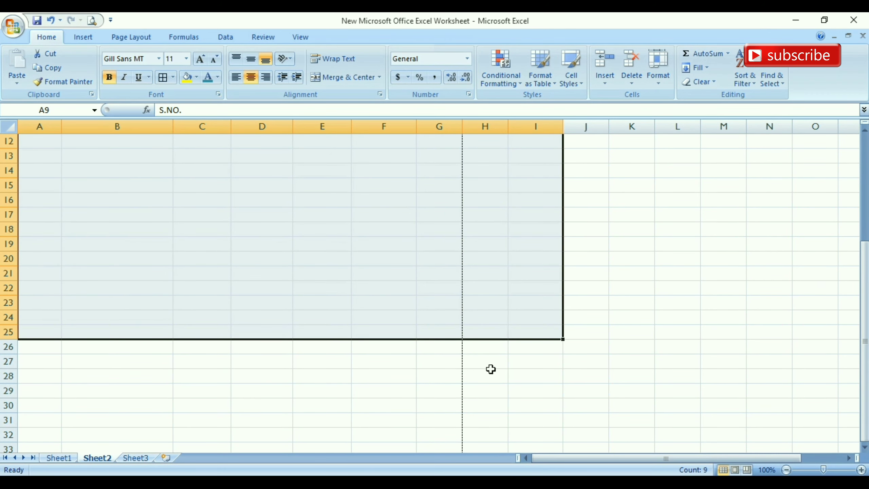
scroll(490, 370, up, 2)
scroll(490, 367, up, 1)
scroll(488, 364, down, 1)
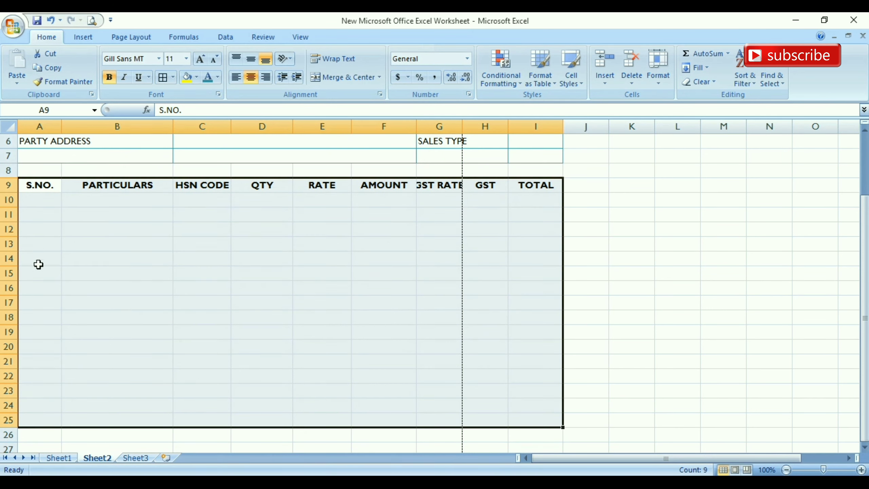
scroll(70, 382, down, 1)
scroll(70, 382, up, 1)
click(162, 78)
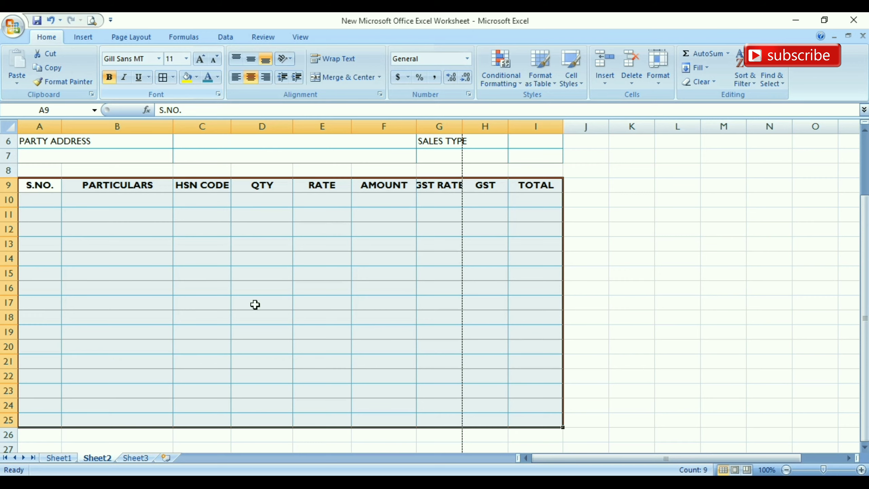
click(271, 351)
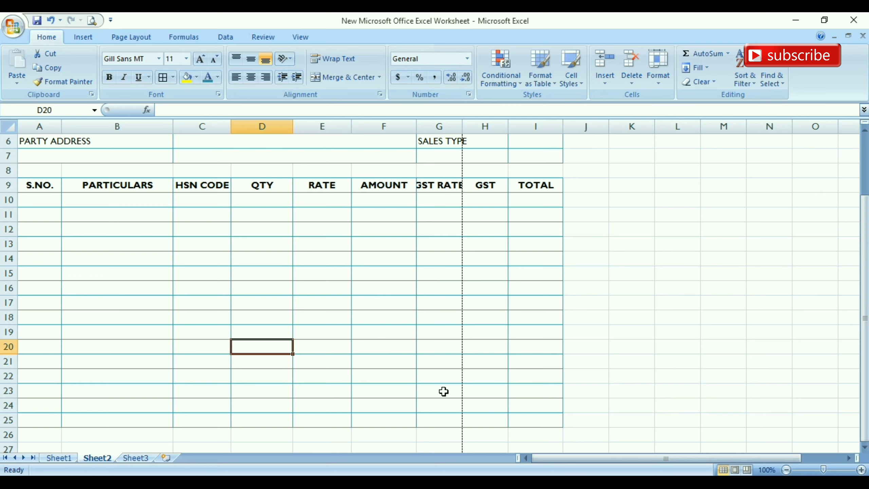
scroll(443, 393, down, 1)
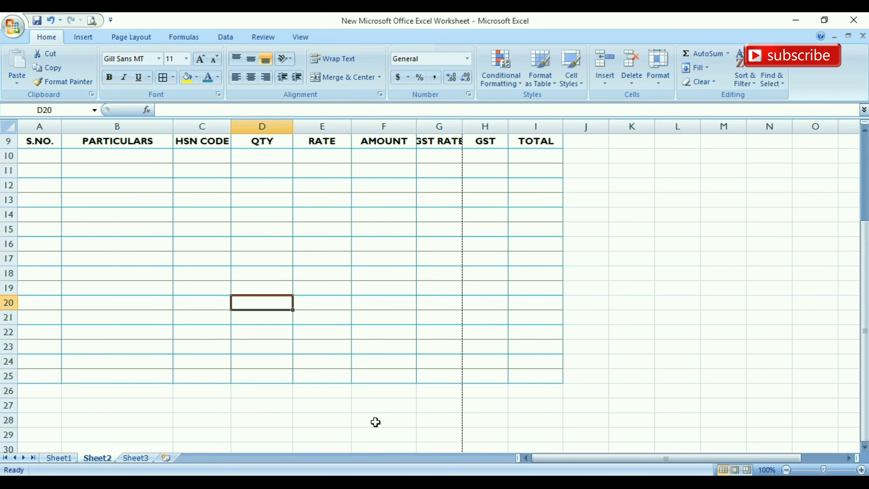
Merge A25:C25 and label it TOTAL
click(39, 392)
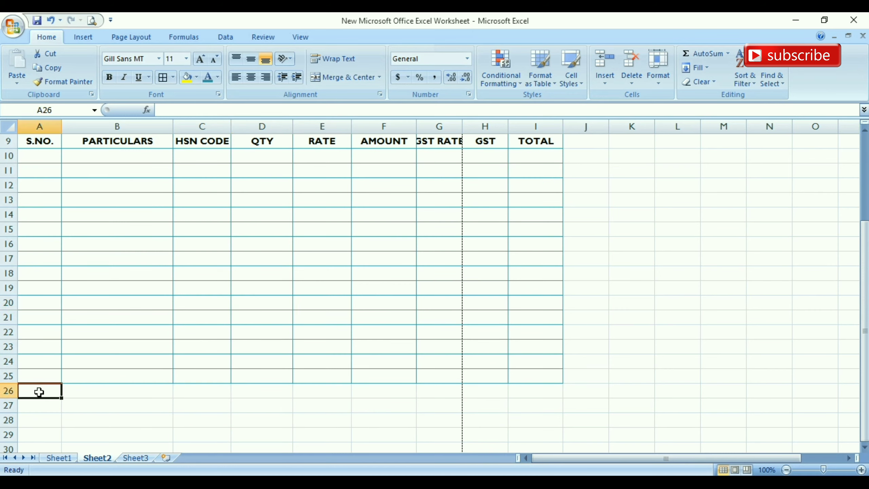
drag(48, 375, 192, 378)
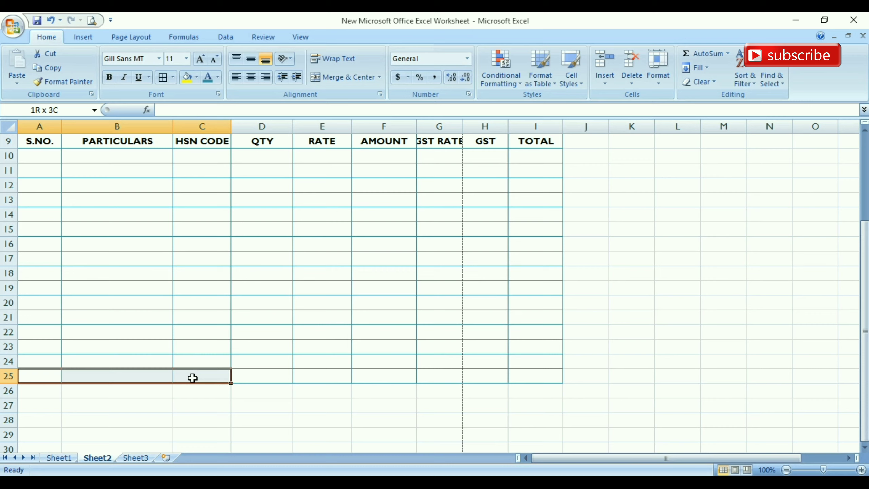
drag(192, 377, 192, 378)
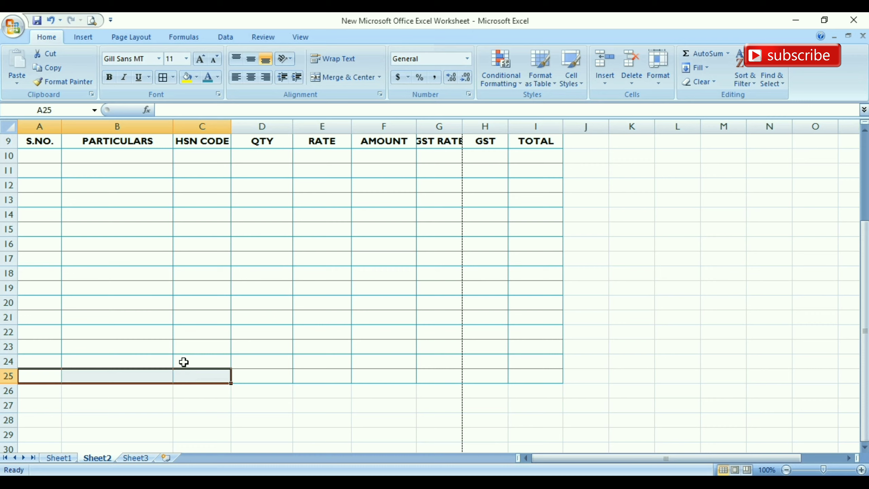
click(357, 80)
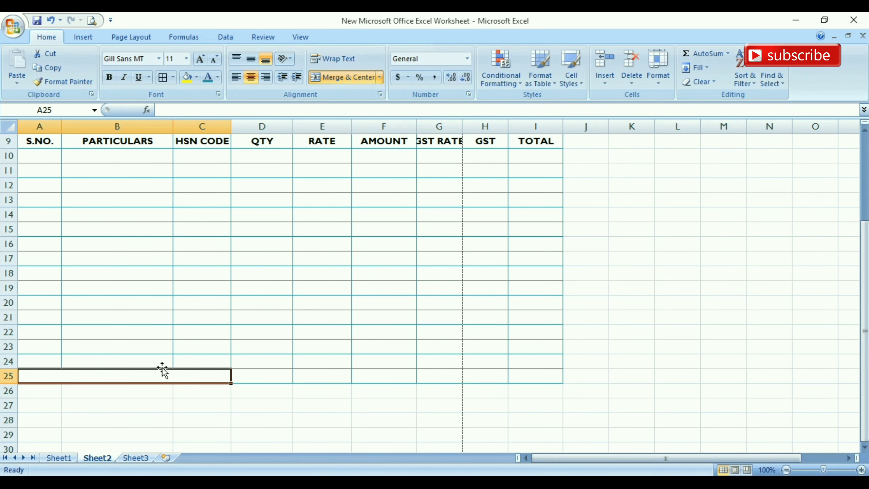
text(TOTA)
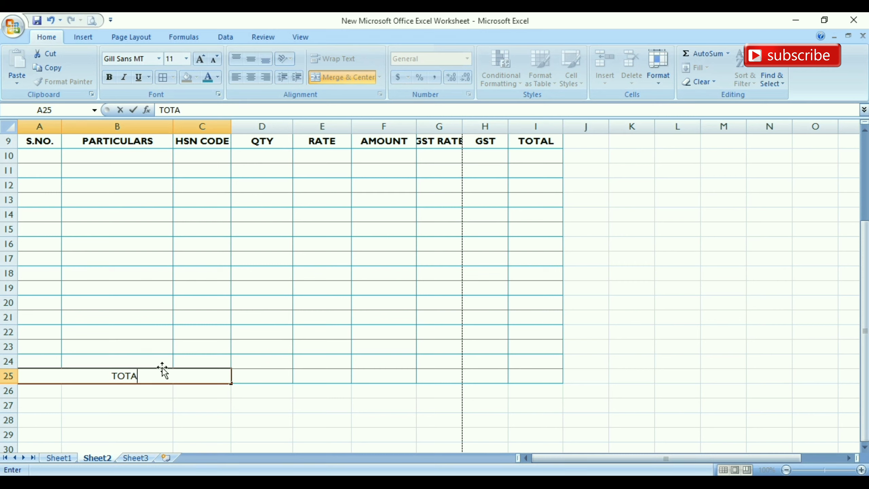
text(L)
key(Tab)
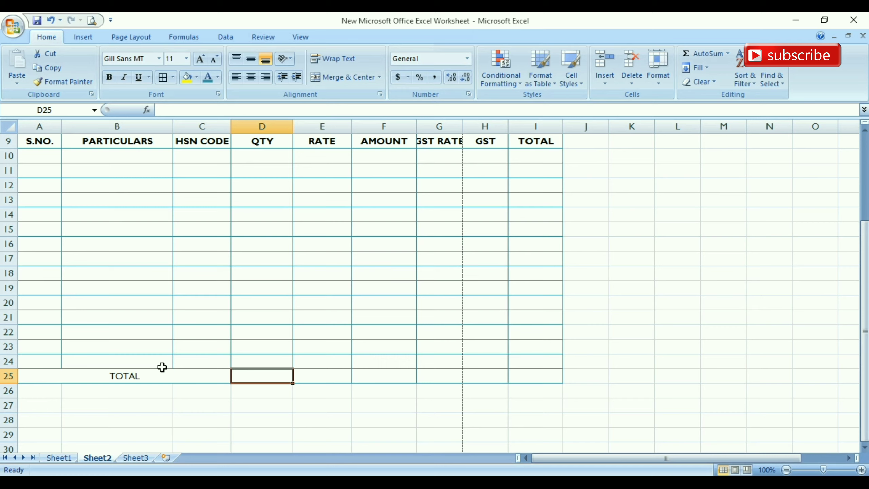
Move along row 25 and review the table up to the GST RATE and GST headings
key(Tab)
key(Tab)
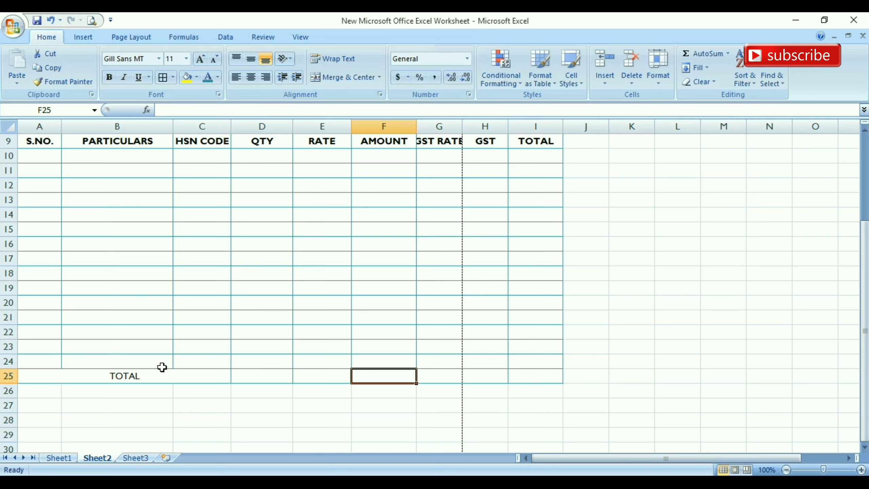
key(Tab)
key(Tab)
key(Tab)
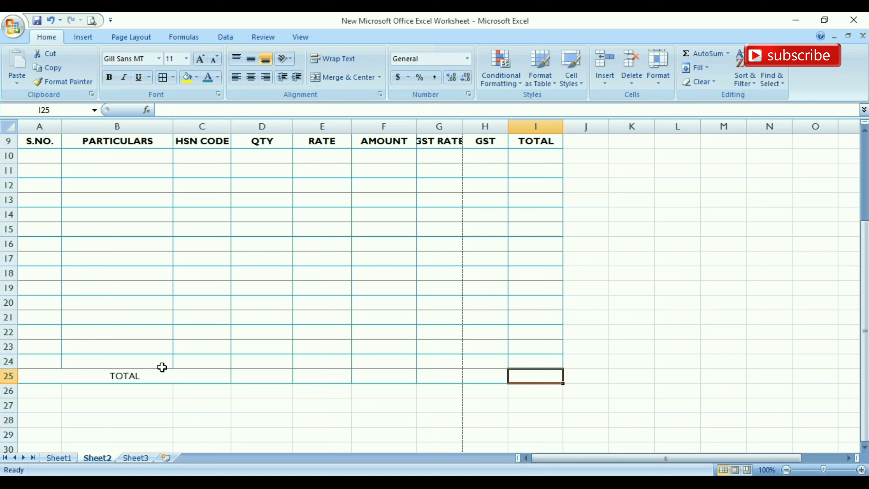
scroll(192, 386, down, 2)
scroll(427, 302, up, 1)
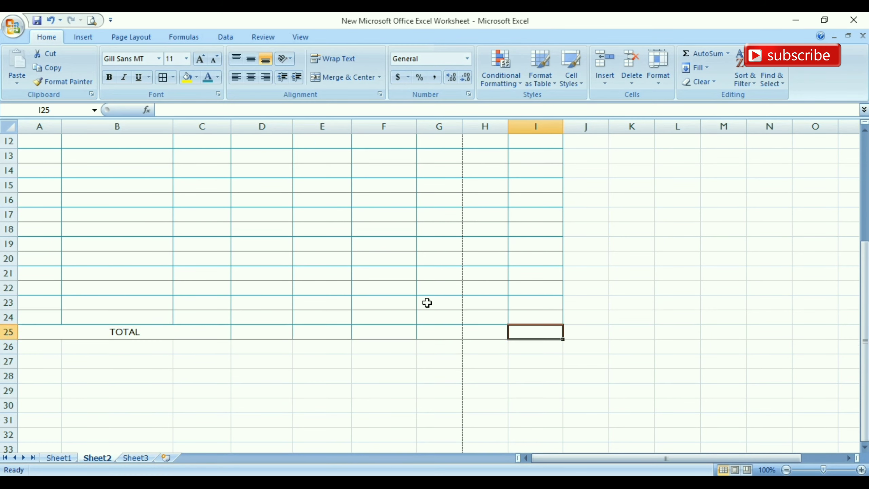
scroll(427, 303, up, 2)
click(485, 185)
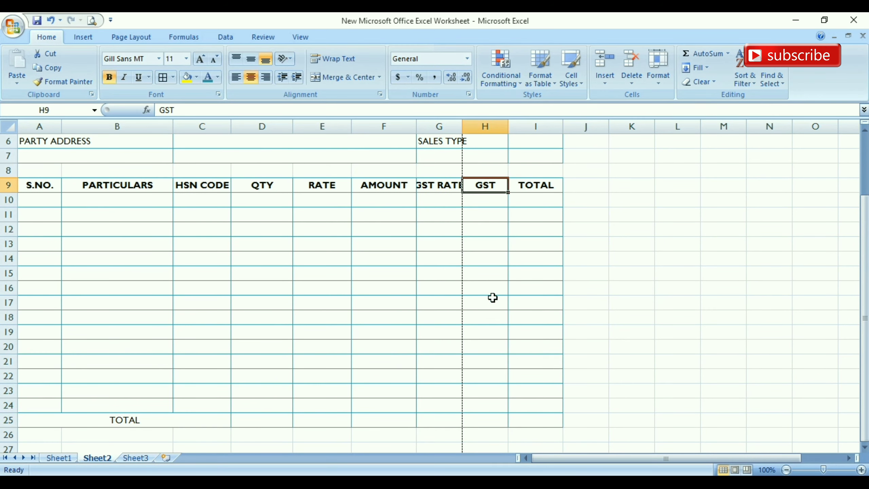
click(447, 181)
scroll(477, 303, down, 2)
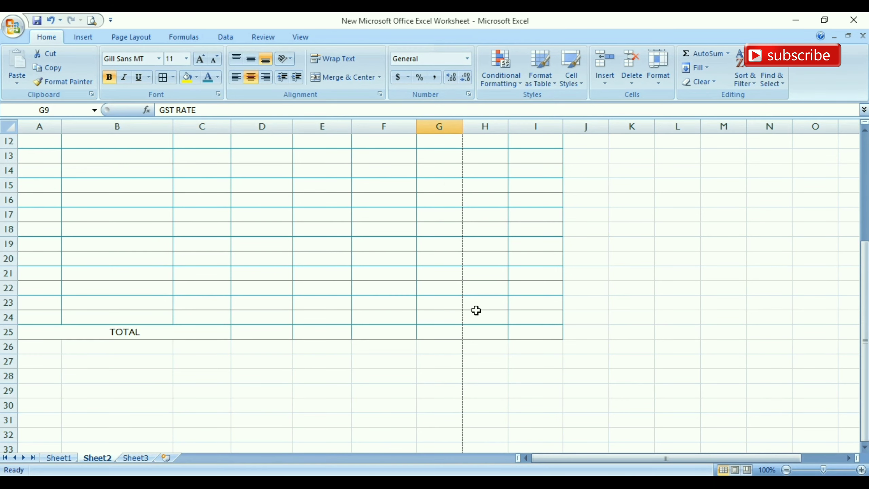
Type IGST, CGST, SGST, DISCOUNT and G.TOTAL down cells G26 to G30
mouse_move(442, 345)
mouse_down()
mouse_move(469, 371)
mouse_move(440, 348)
mouse_up()
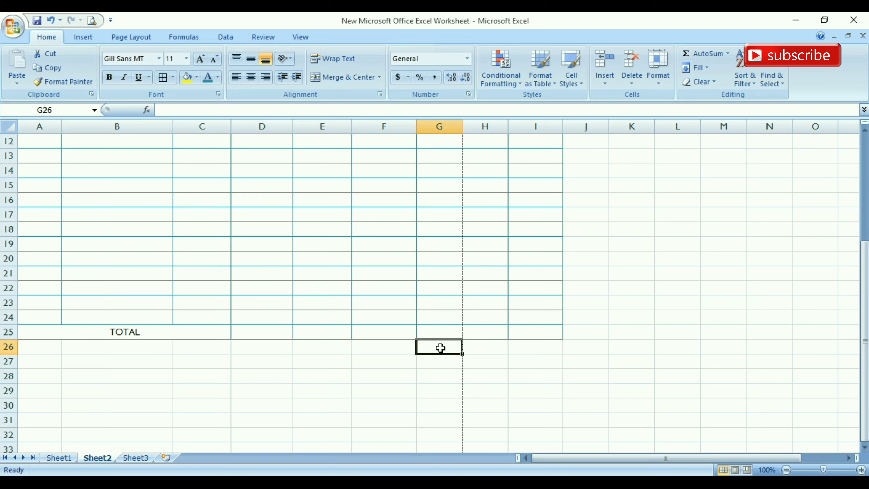
text(IG)
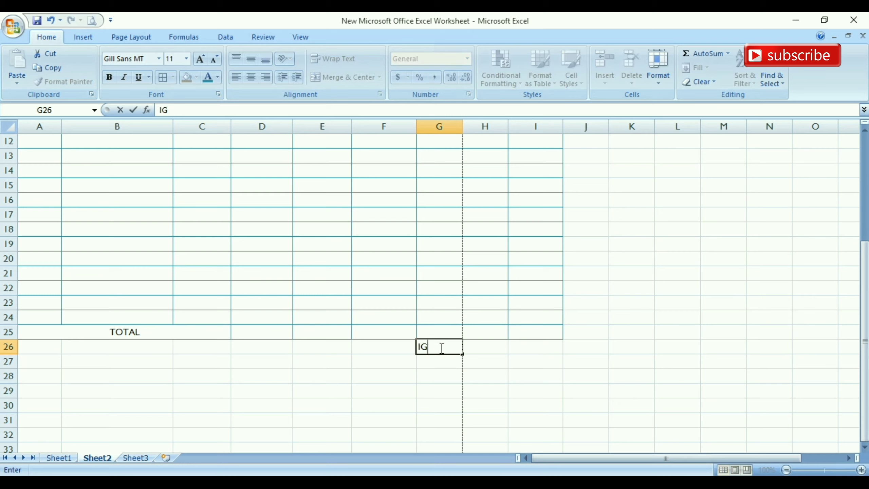
text(ST)
key(Return)
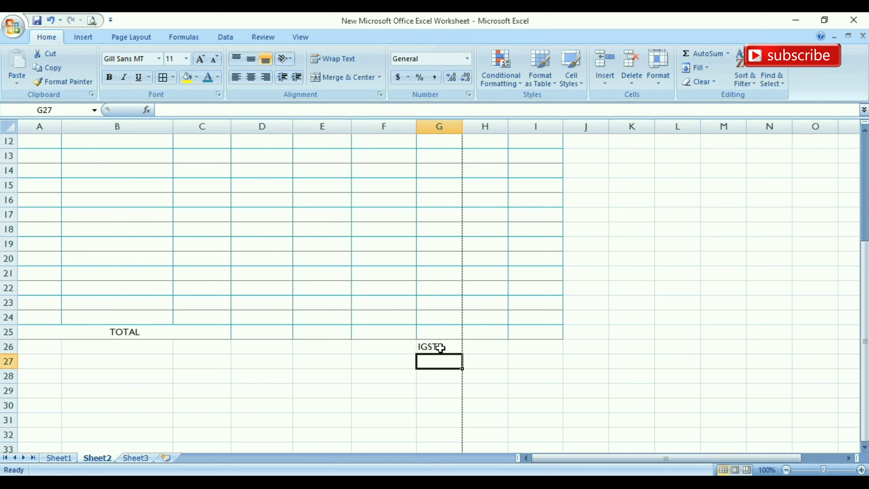
text(C)
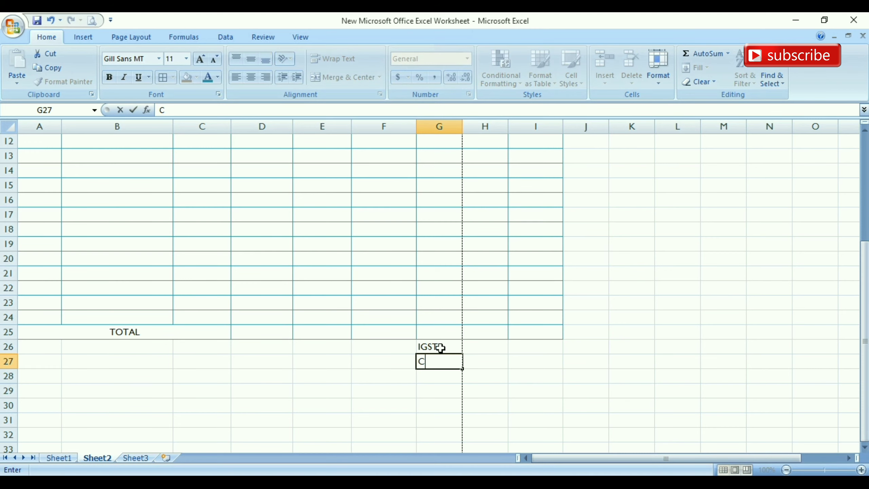
text(GST)
key(Return)
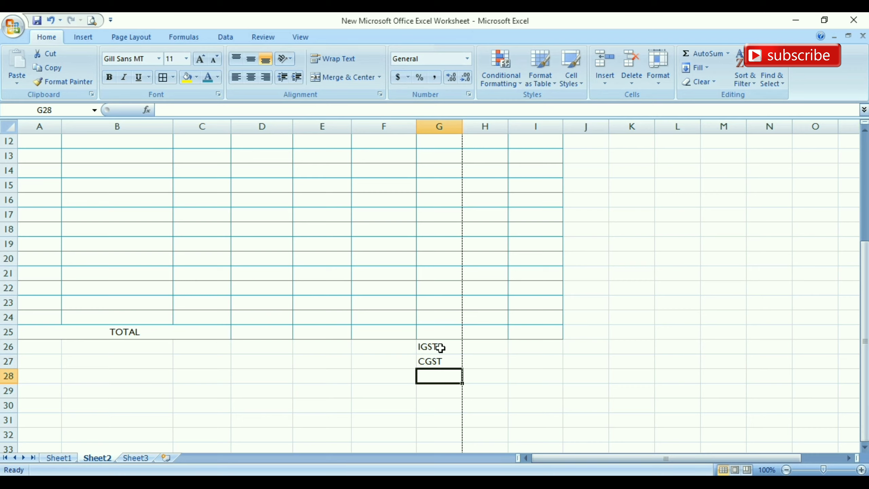
text(SG)
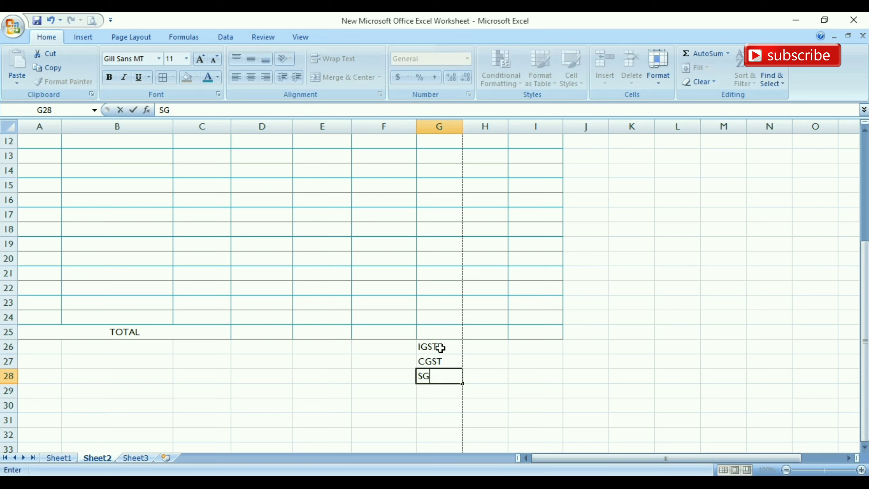
text(ST)
key(Return)
text(D)
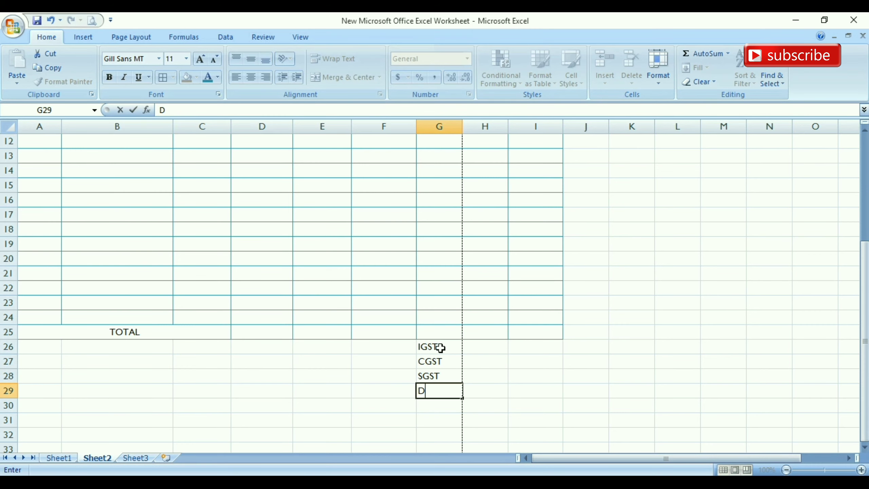
text(ISC)
text(OUNT)
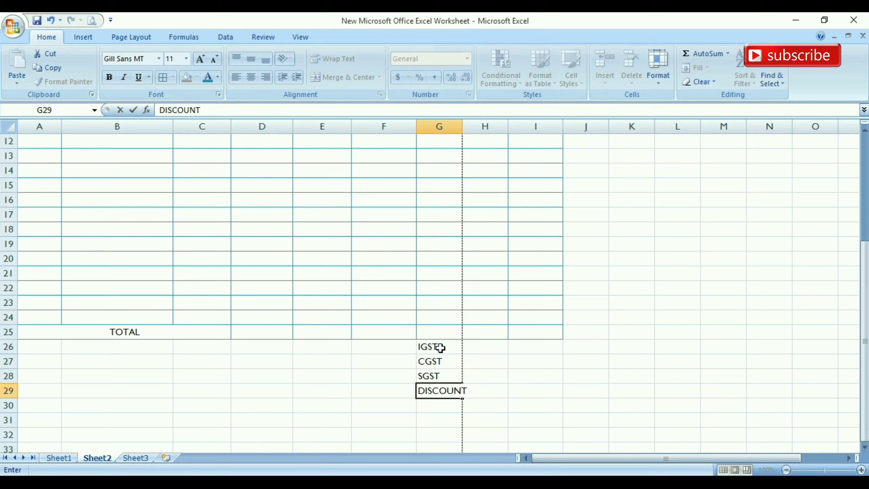
key(Return)
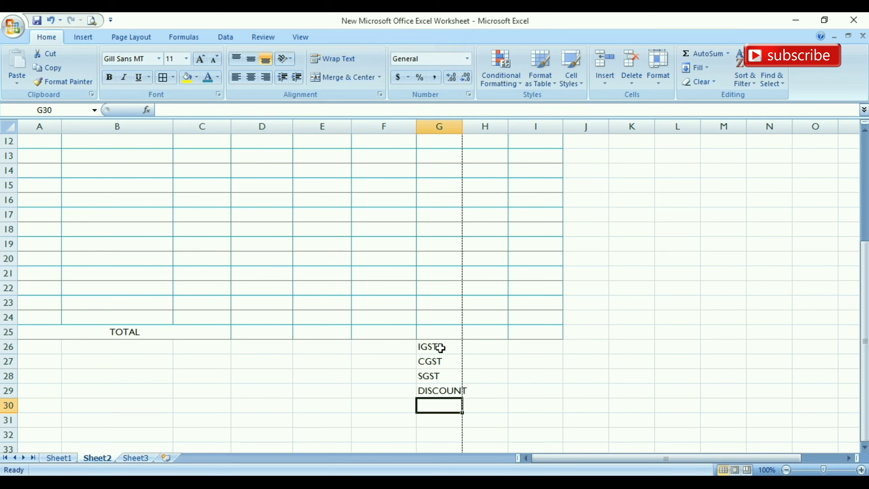
text(G)
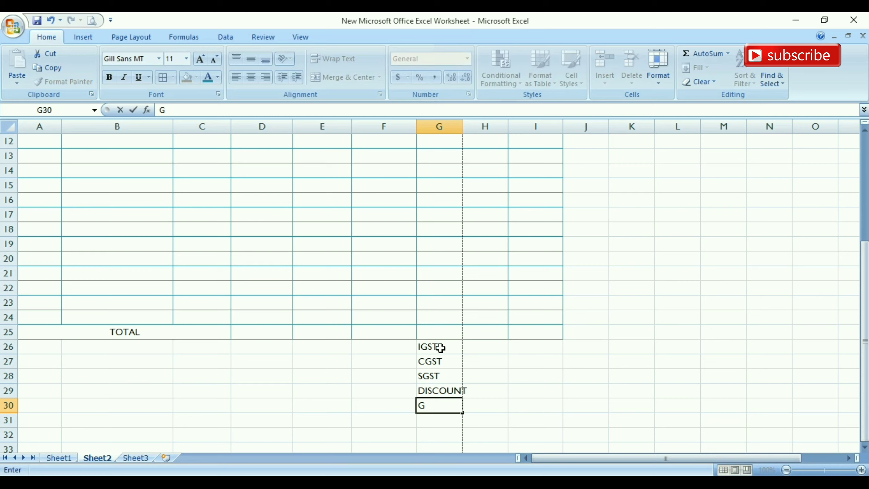
text(.TOTA)
text(L)
key(Tab)
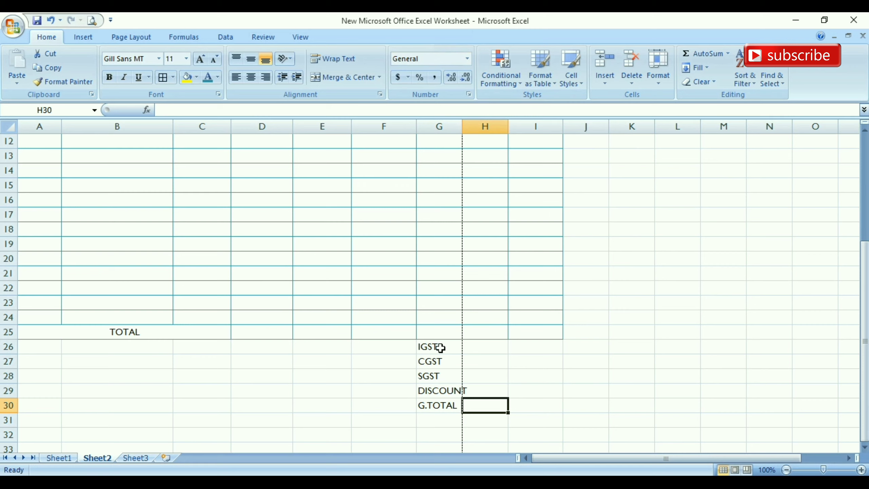
Merge columns G and H separately in each of rows 26–30, IGST through G.TOTAL
click(437, 345)
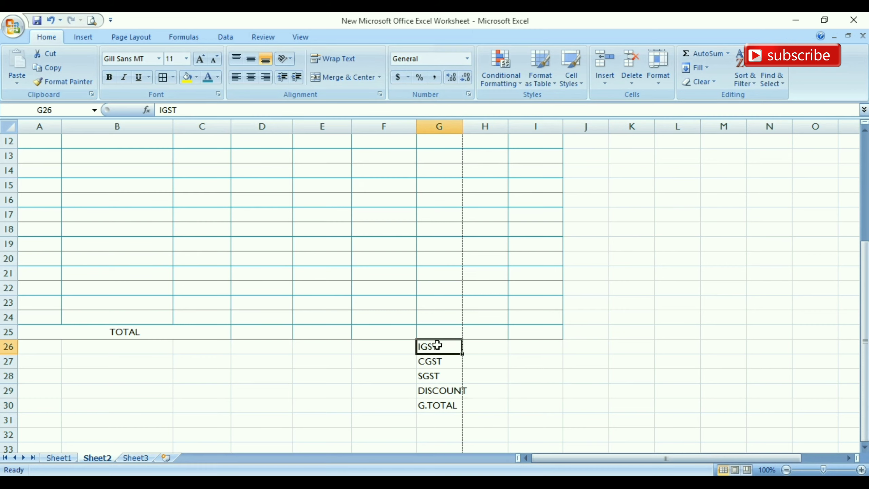
drag(438, 345, 478, 344)
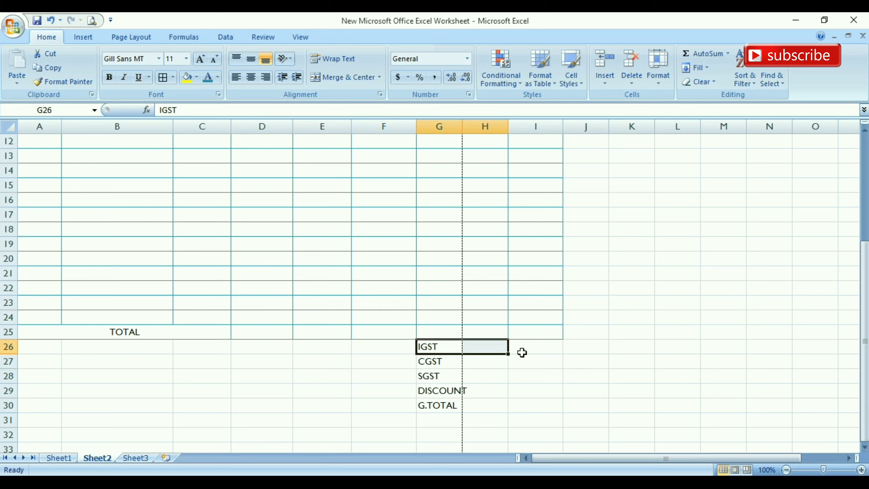
click(348, 80)
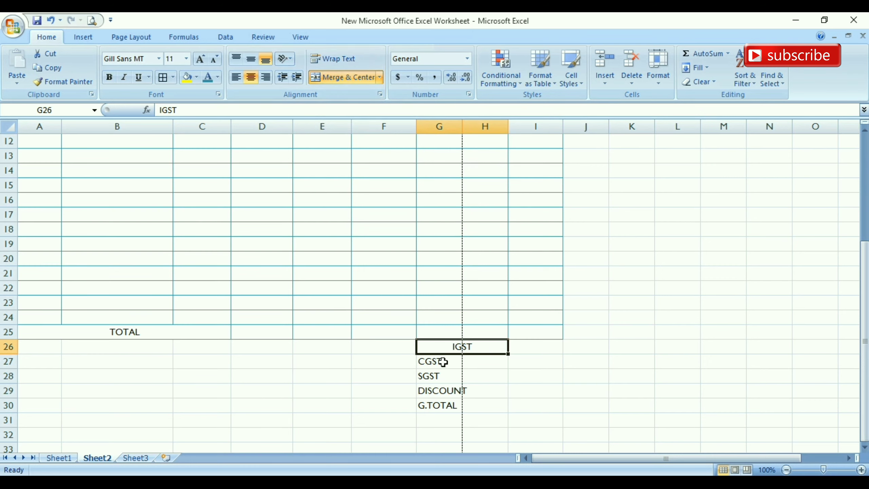
drag(443, 362, 477, 362)
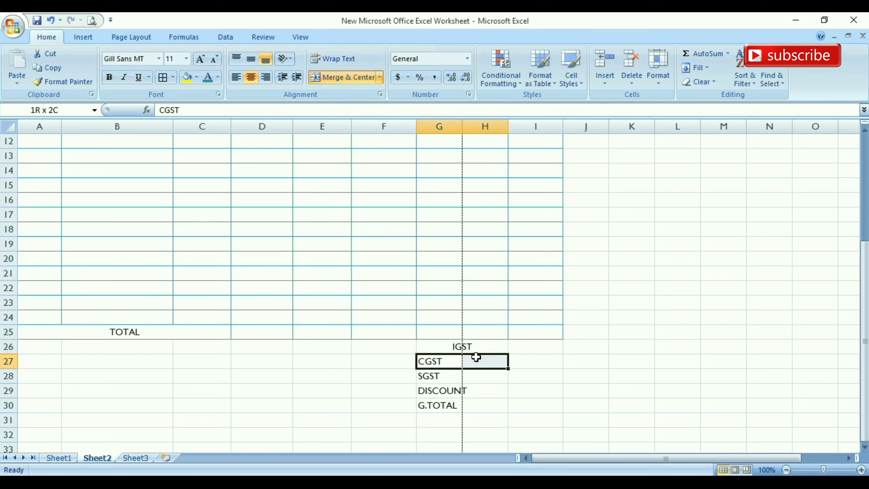
click(352, 83)
mouse_move(443, 378)
mouse_down()
mouse_move(479, 377)
mouse_move(478, 386)
mouse_up()
click(348, 77)
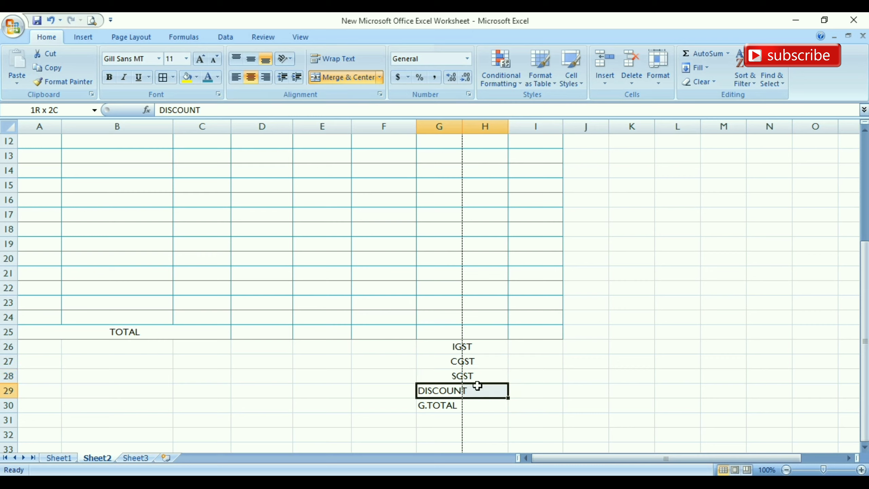
click(348, 78)
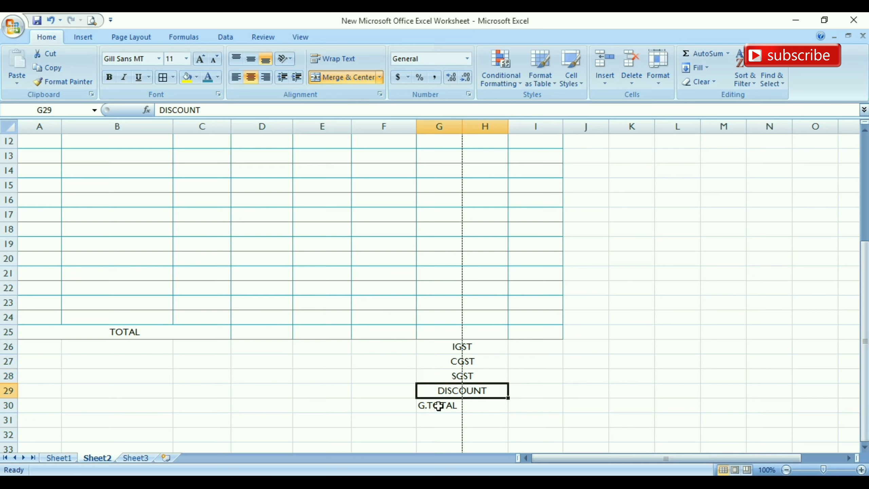
drag(438, 406, 466, 404)
click(323, 72)
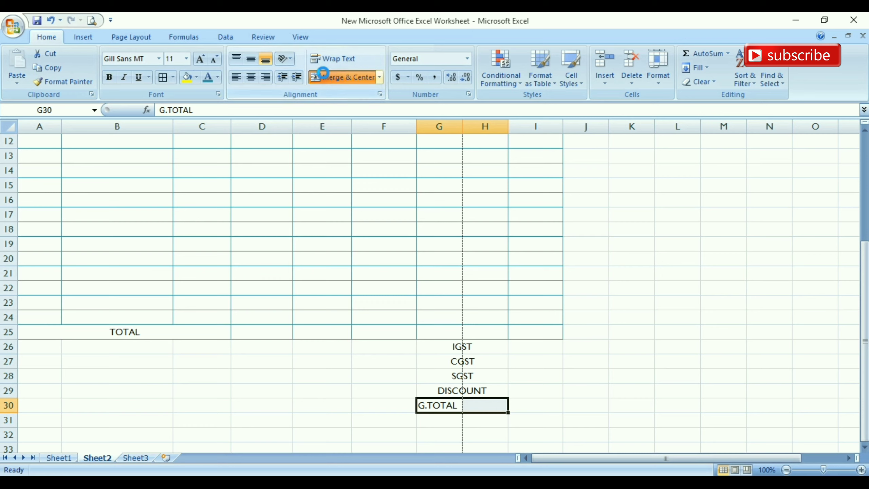
Left-align the five summary labels in G26:H30
click(486, 346)
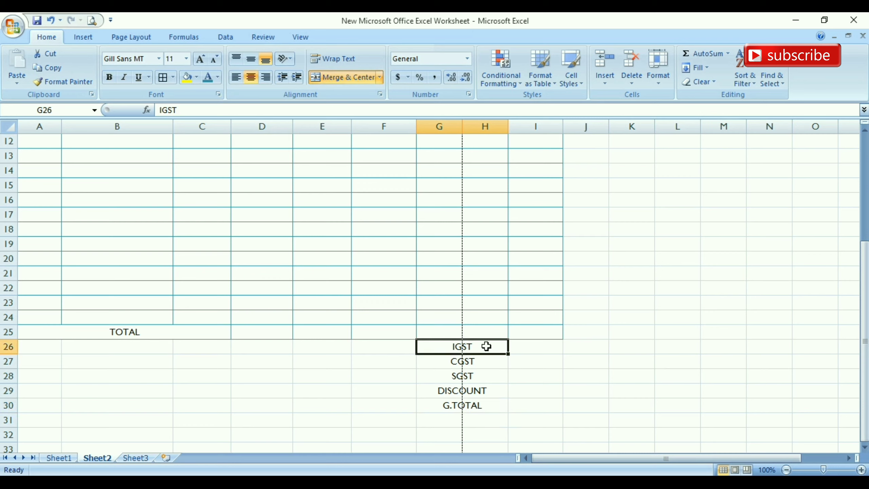
drag(487, 347, 486, 405)
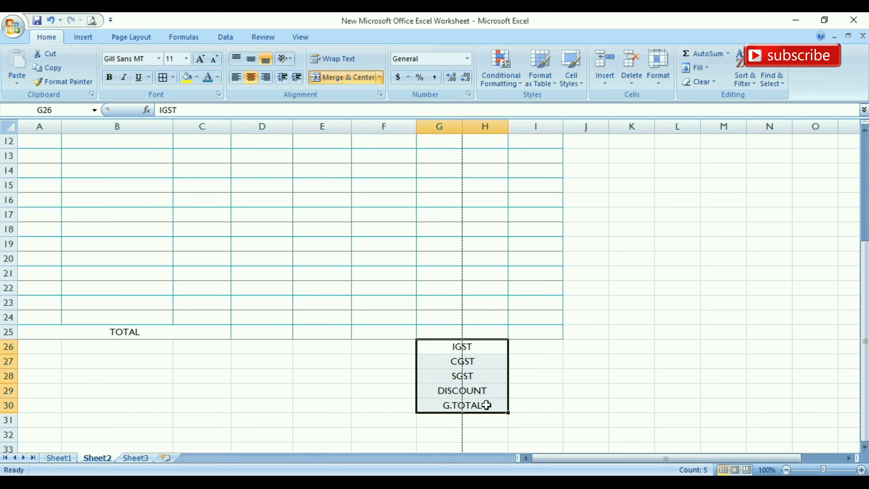
click(236, 77)
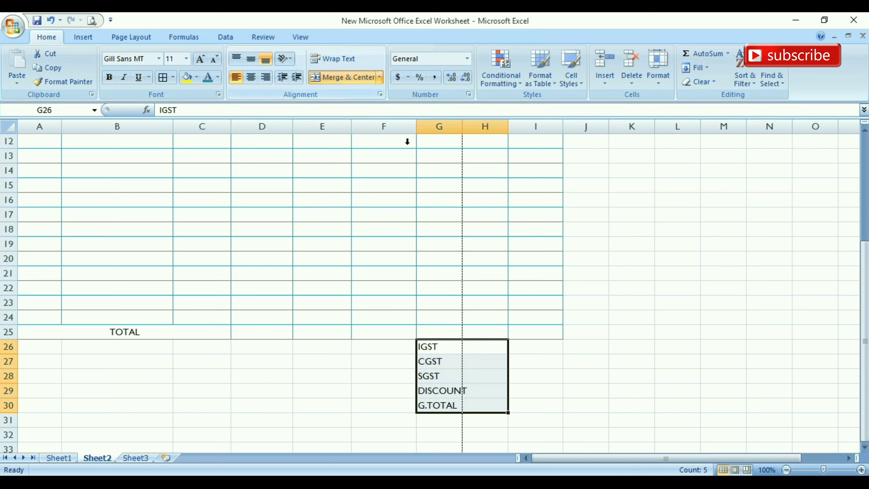
click(524, 358)
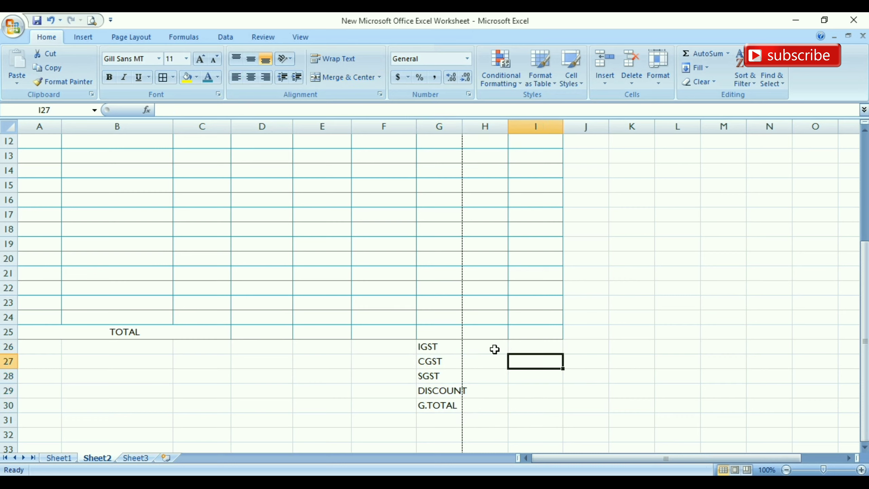
Apply All Borders to the summary block G26:I30
drag(454, 346, 531, 405)
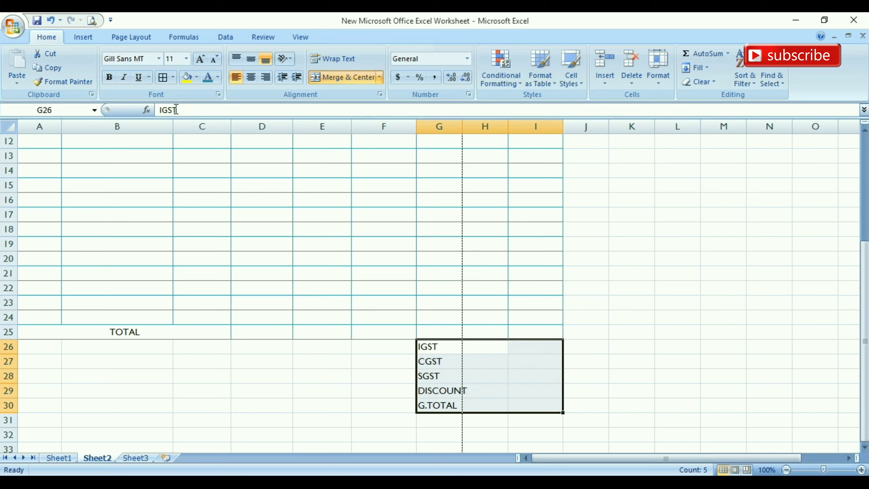
click(162, 76)
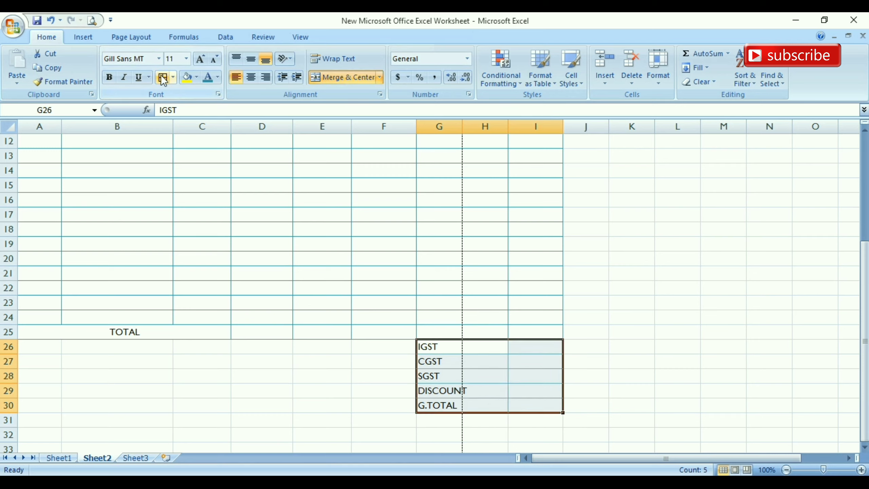
click(394, 375)
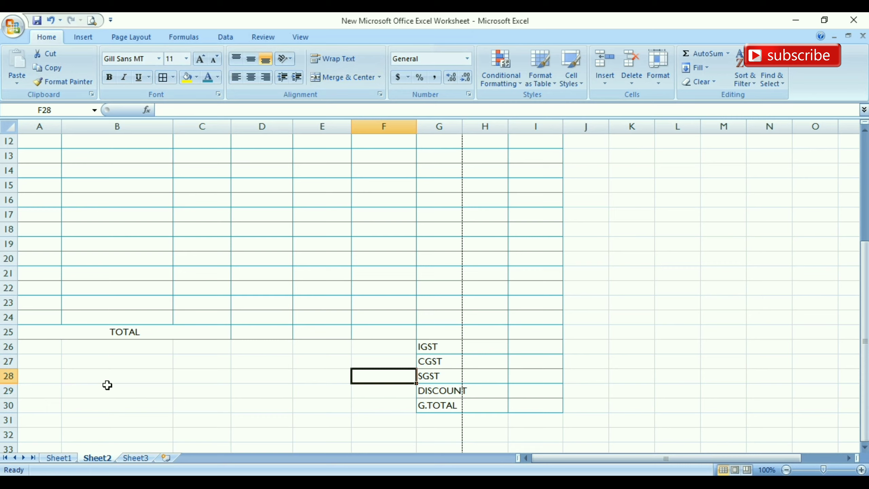
click(42, 344)
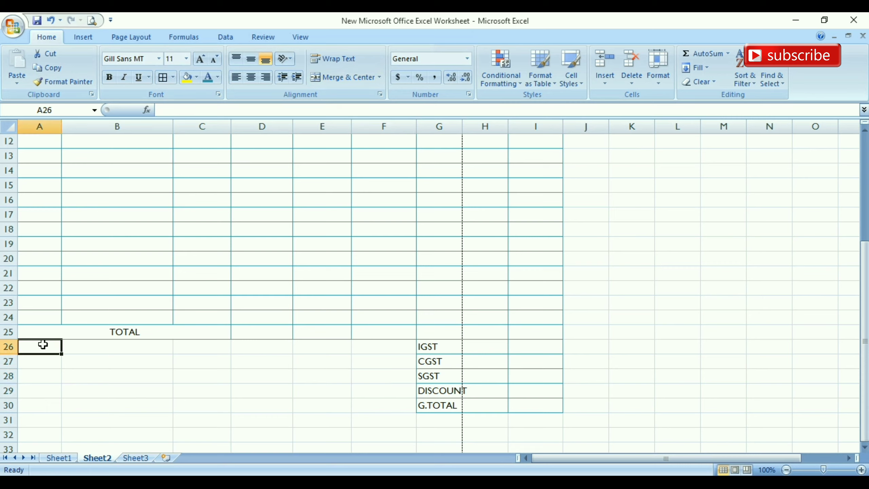
Enter the heading 'TREMS & CONDITION :-' in cell A26
text(TR)
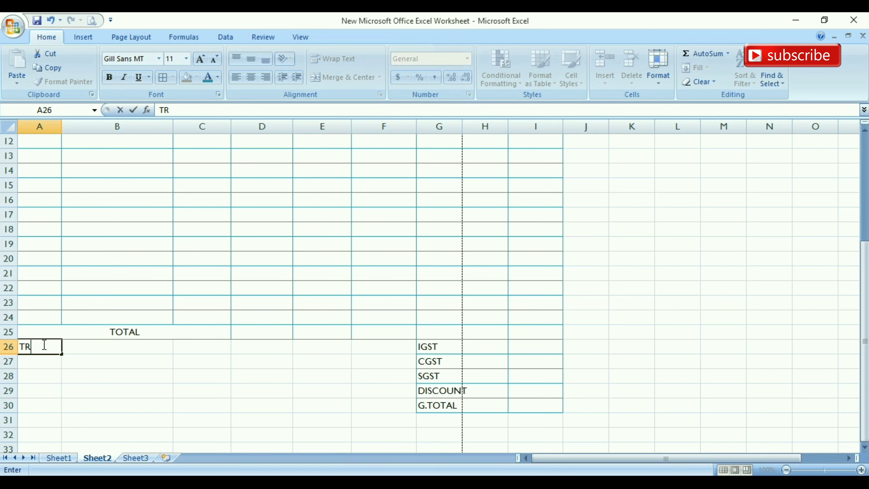
text(EMS & C)
text(ONDI)
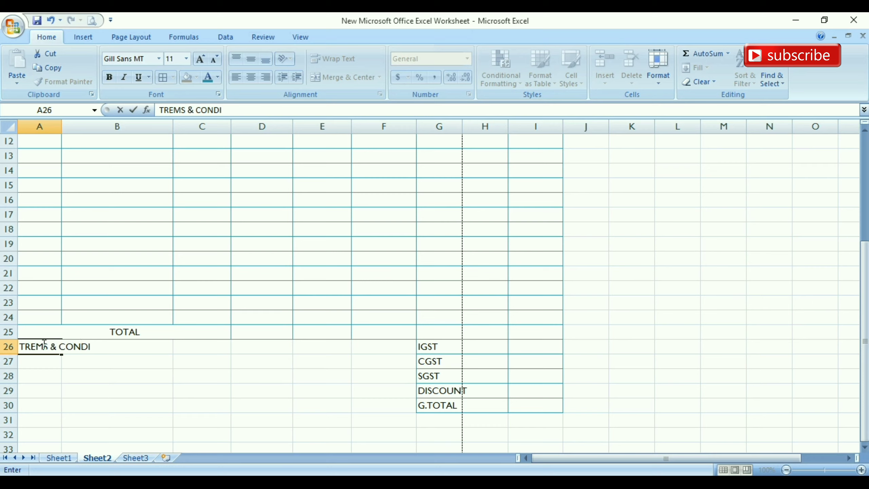
text(TION :)
text(0)
key(BackSpace)
text(-)
click(184, 404)
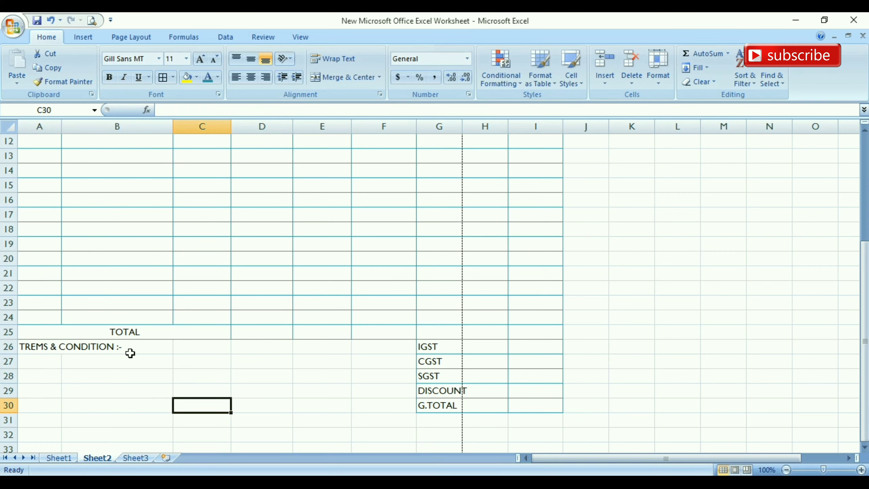
Put an Outside Border around the terms area A26:F30
scroll(131, 353, down, 2)
mouse_move(39, 258)
mouse_down()
mouse_move(338, 333)
mouse_move(369, 331)
mouse_move(374, 322)
mouse_up()
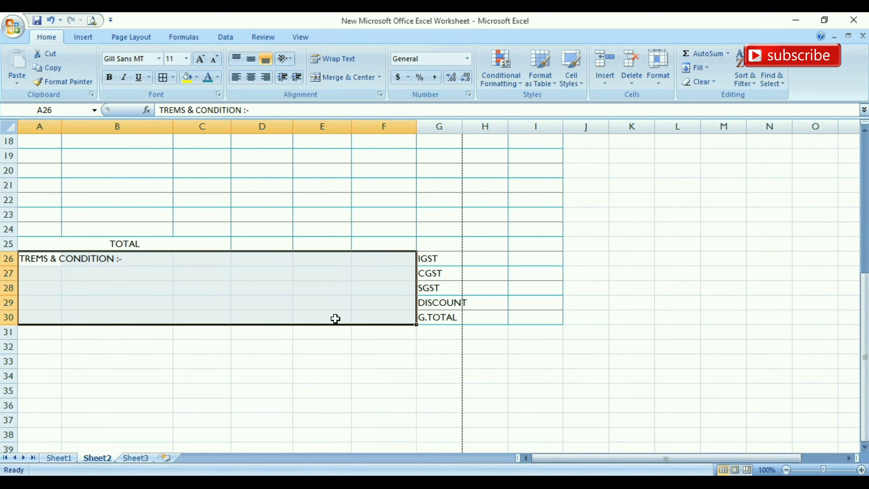
click(174, 76)
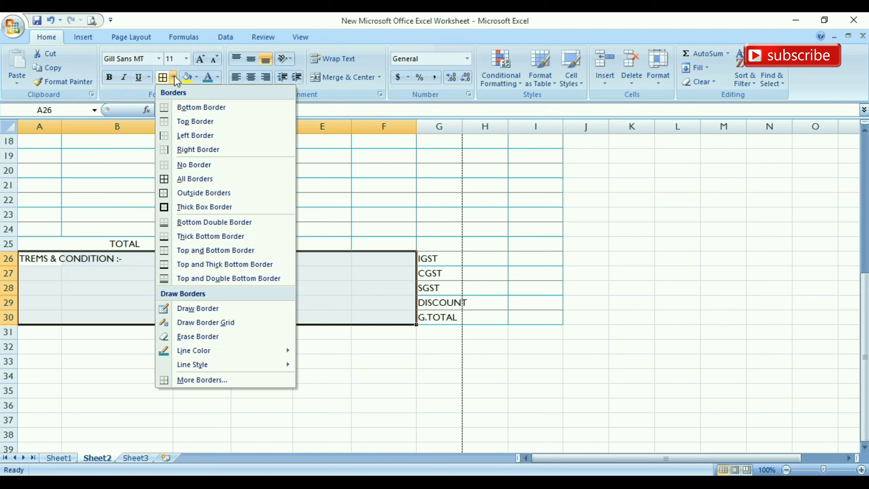
click(191, 196)
click(288, 342)
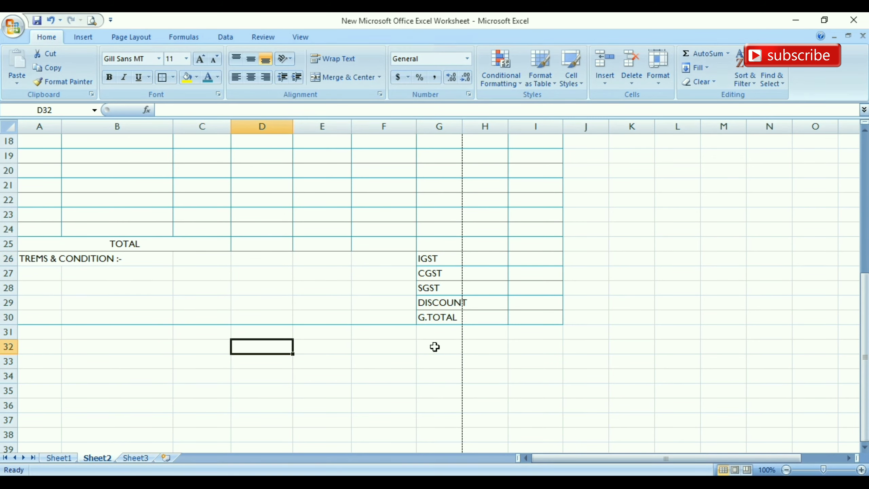
scroll(433, 339, down, 1)
click(431, 290)
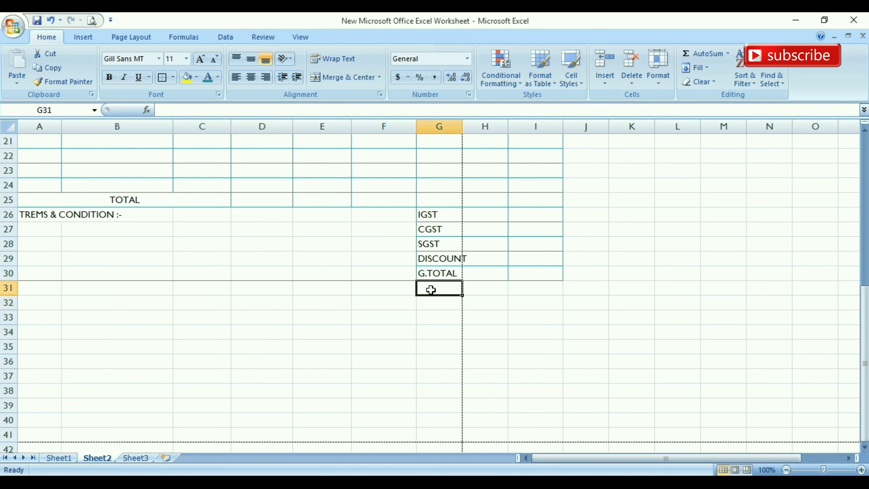
click(425, 299)
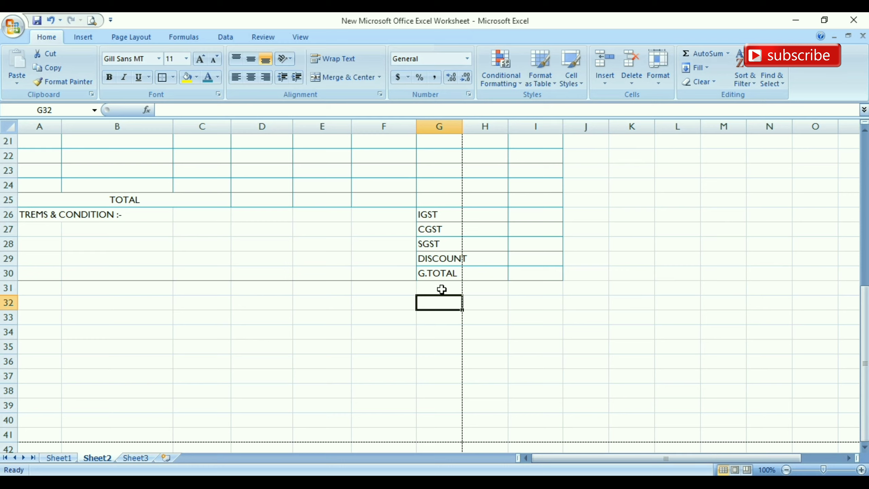
Put an outside border around A31:I31, the row below the terms area
click(50, 275)
drag(50, 275, 522, 287)
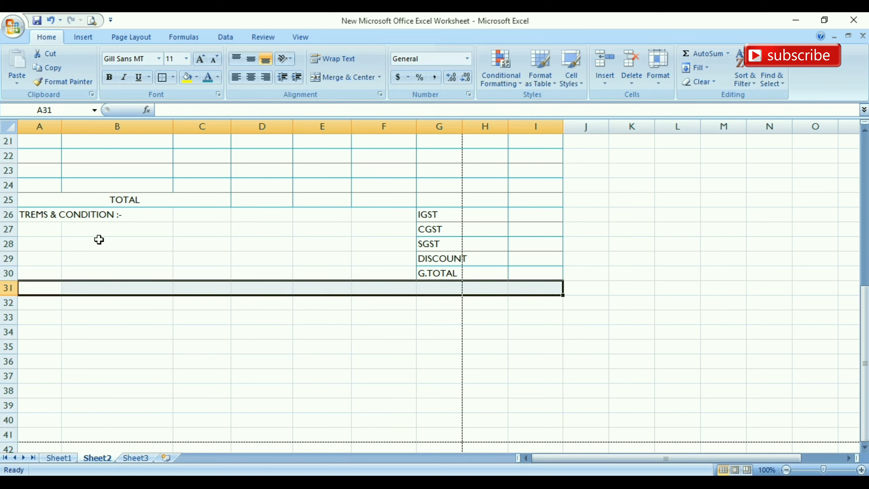
click(162, 77)
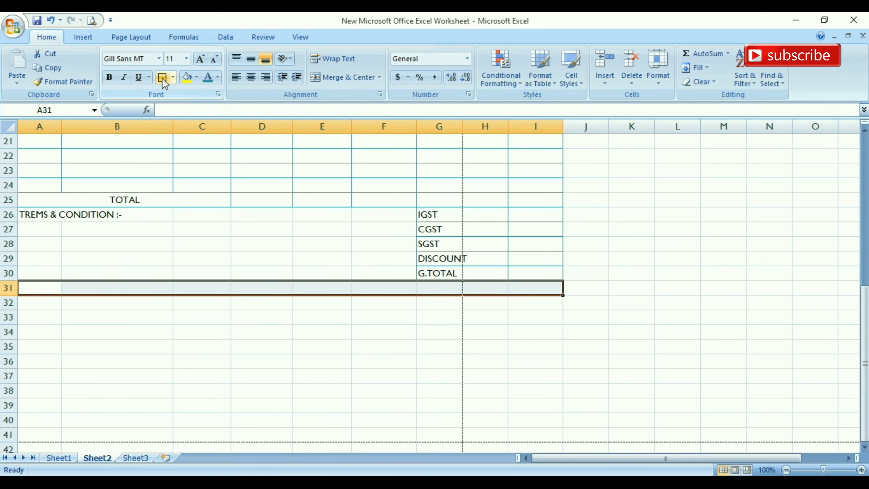
Merge A31:C31 into one left-aligned cell and select it for typing
drag(45, 286, 185, 282)
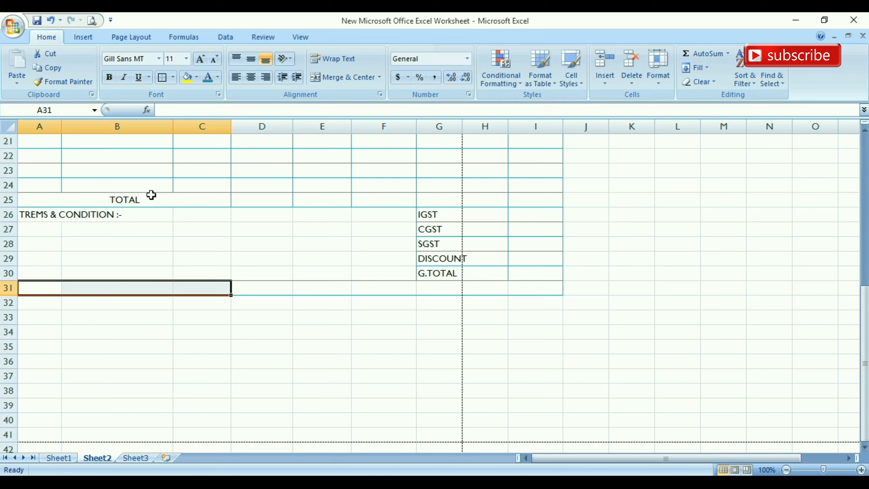
click(344, 78)
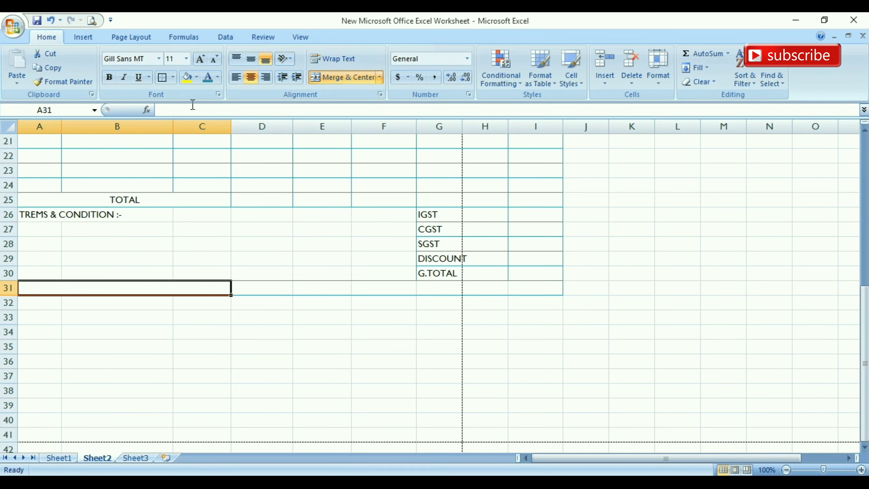
click(236, 77)
click(485, 275)
click(513, 277)
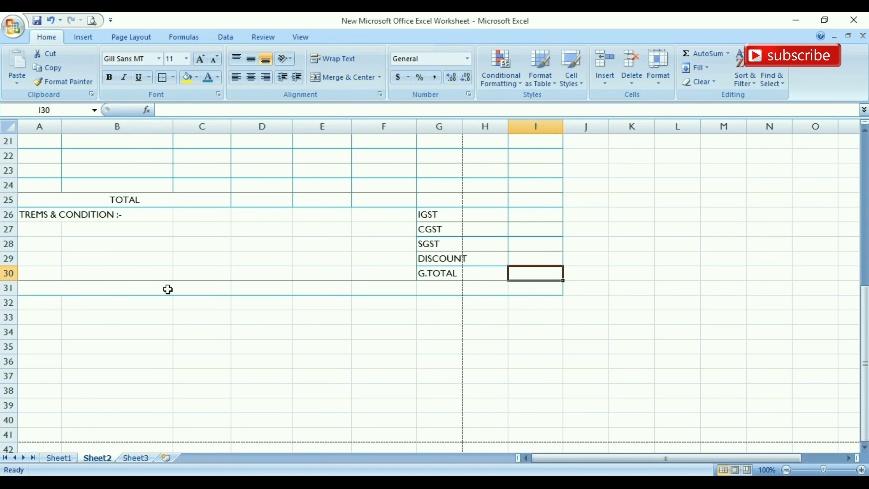
click(73, 284)
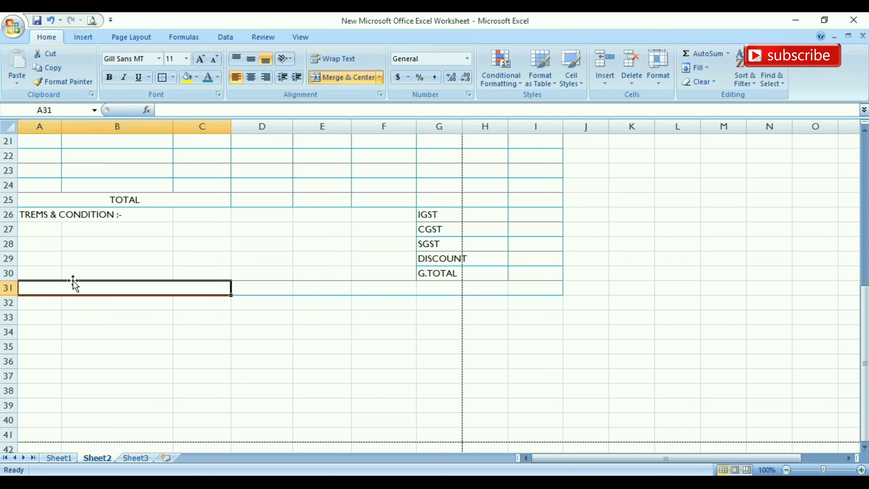
Enter 'RUPEES IN RS.' in merged cell A31 and give it an outside border
text(rY)
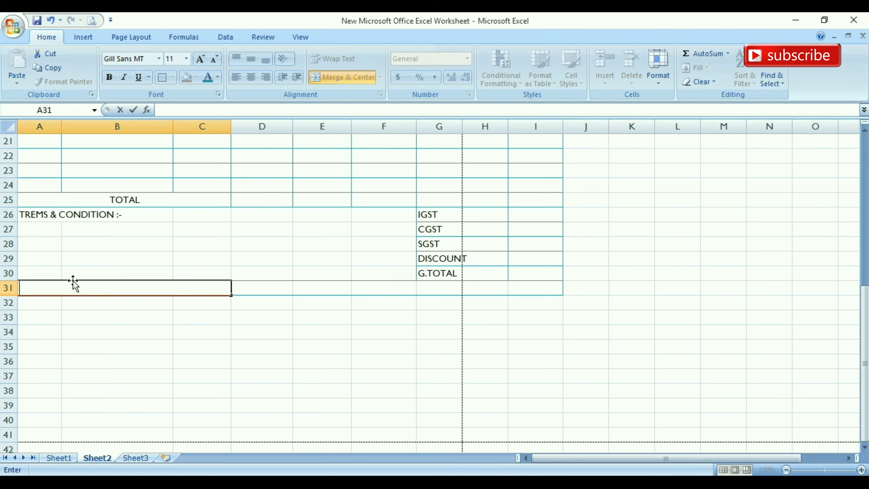
text(UPEE)
text(S )
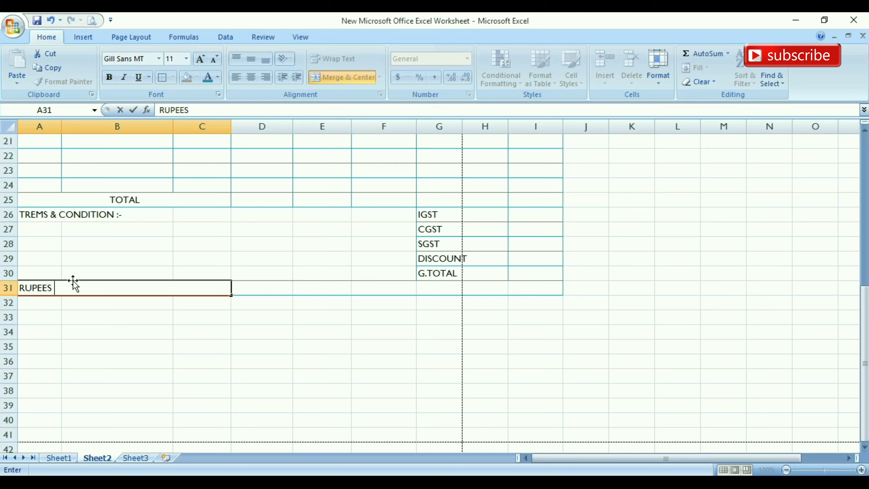
text(IN RS)
text(.)
click(128, 313)
click(134, 287)
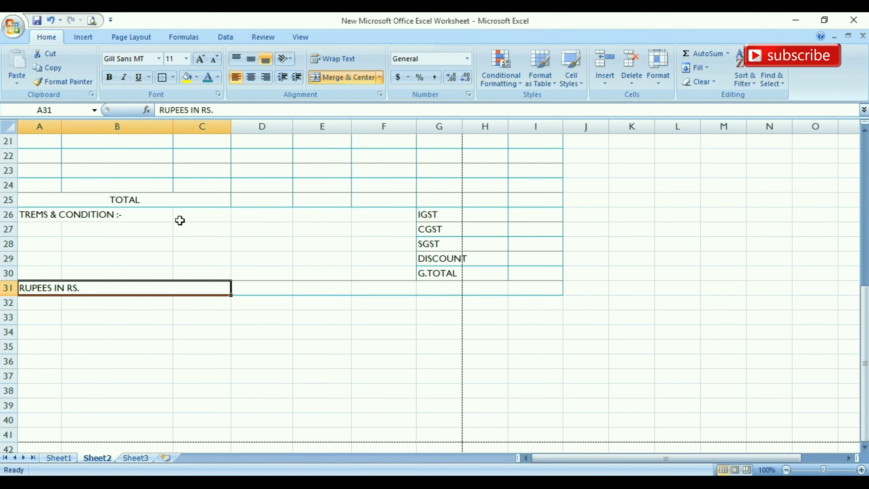
click(163, 74)
click(248, 301)
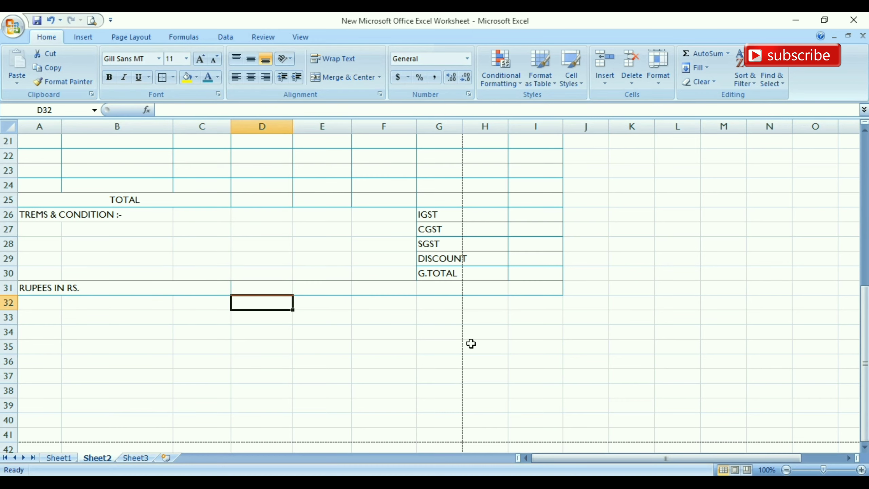
Merge D31:I31 into one wide cell beside the rupees label
drag(270, 287, 514, 287)
click(344, 78)
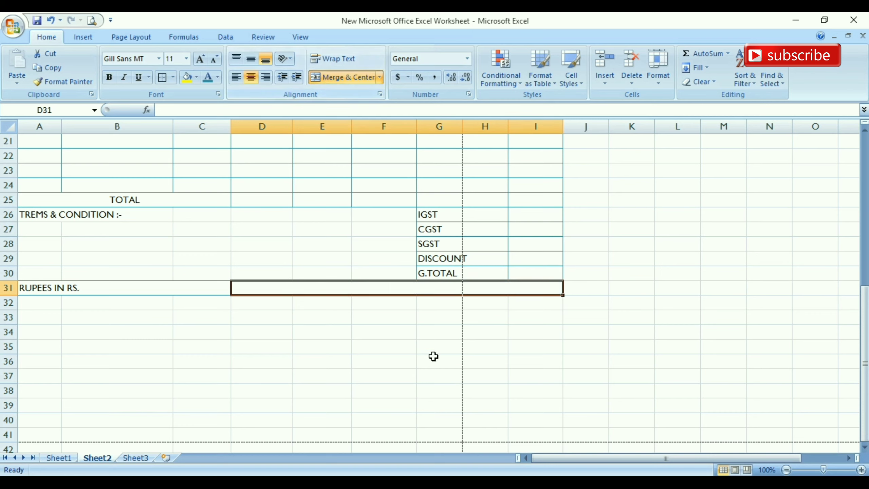
click(409, 351)
click(310, 291)
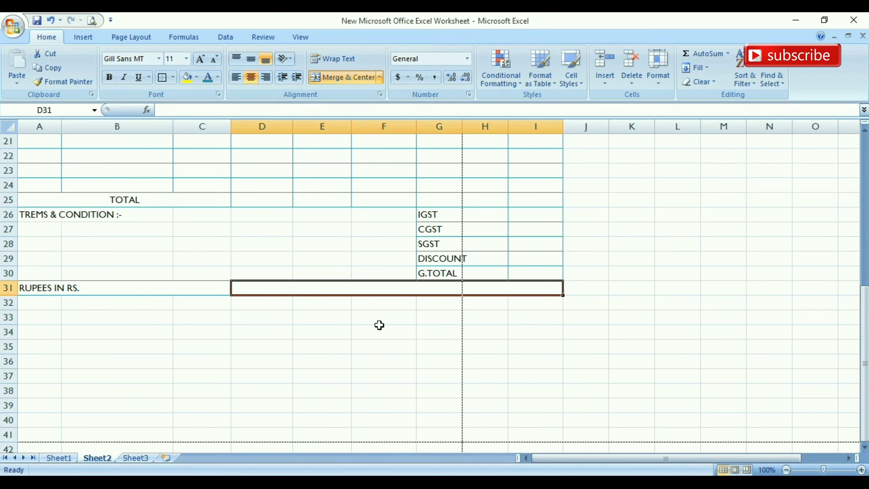
click(381, 317)
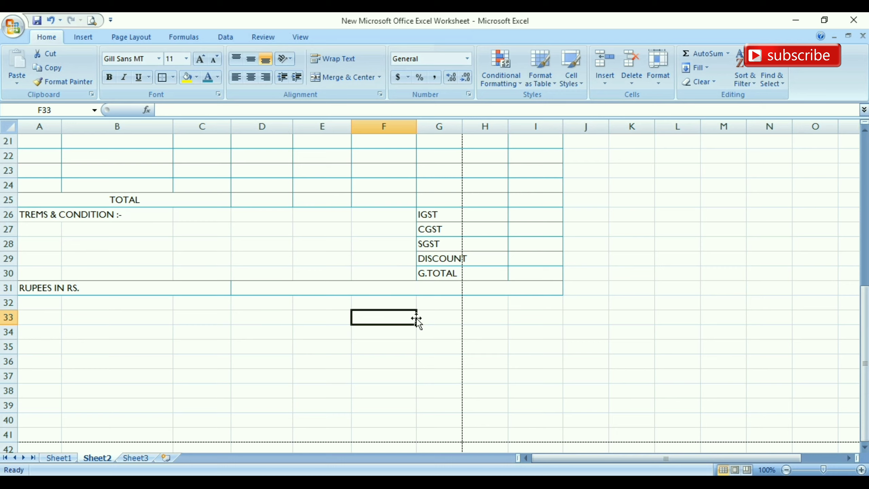
Enter 'FOR SHAKYA ACCOUNTS' in G33 as the signatory line
click(430, 317)
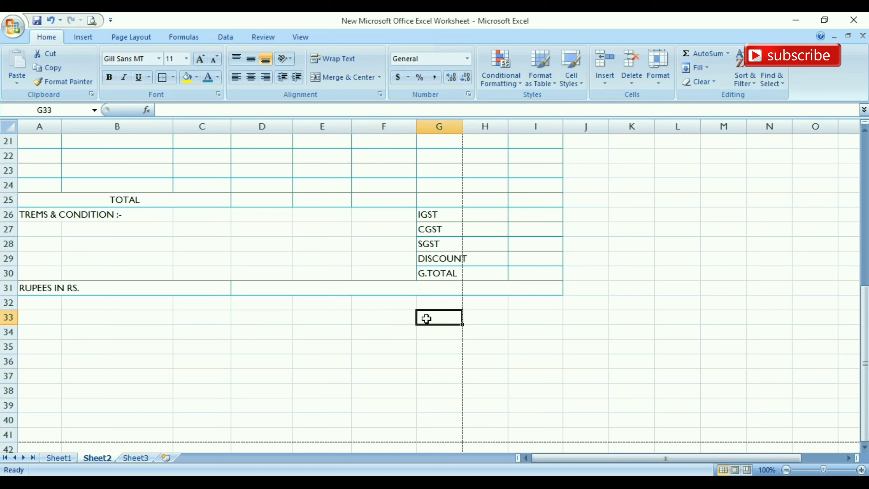
text(FOR)
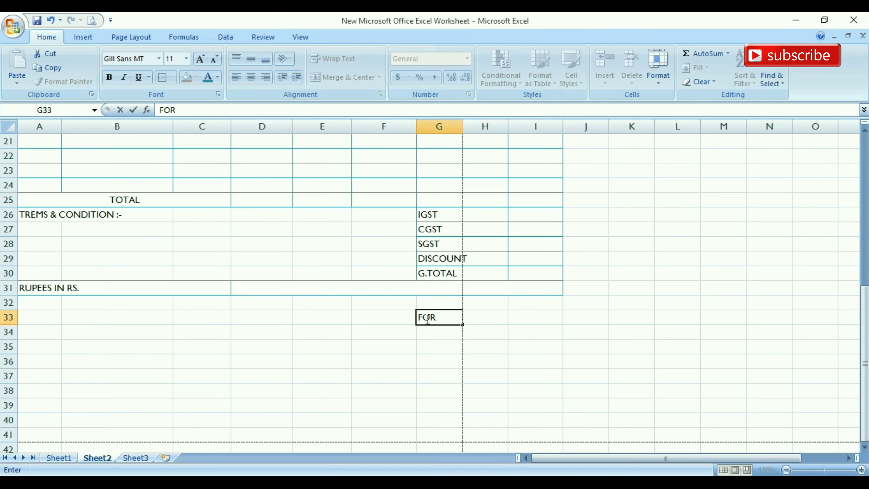
text( SHAKYA)
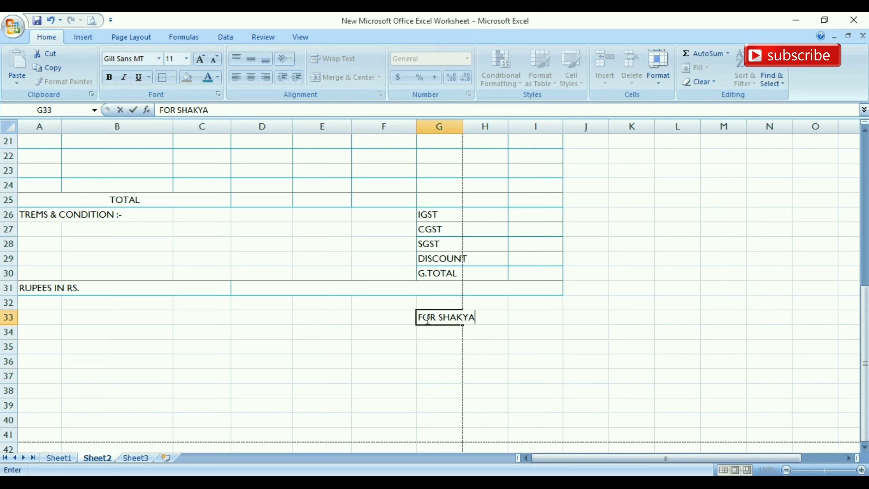
text( ACCOUN)
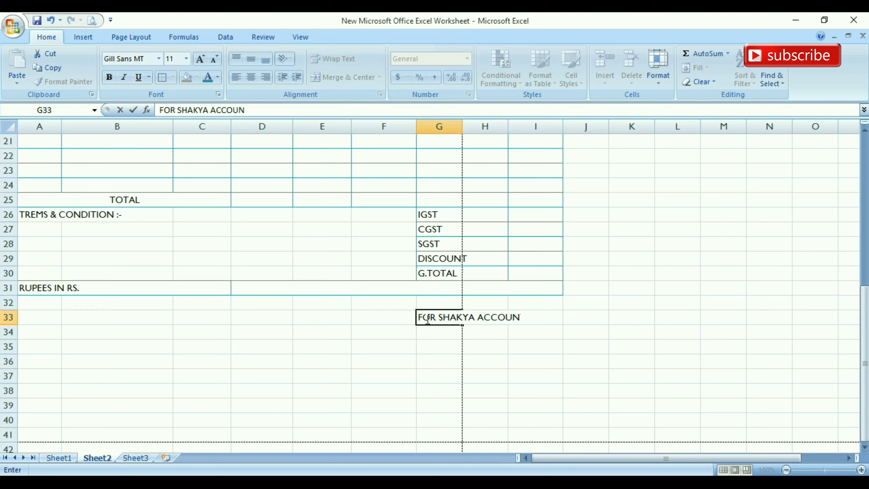
text(TS)
click(472, 350)
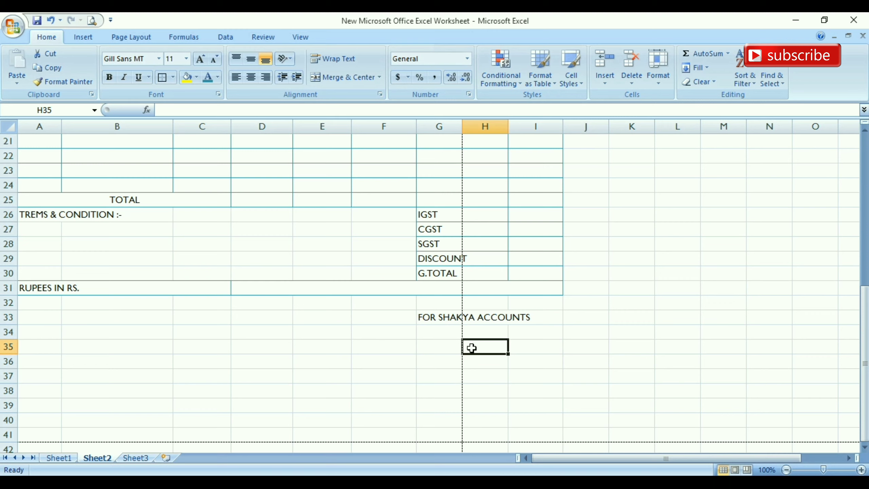
Enter 'PROP.' and move it down one row into H36
text(PROP.)
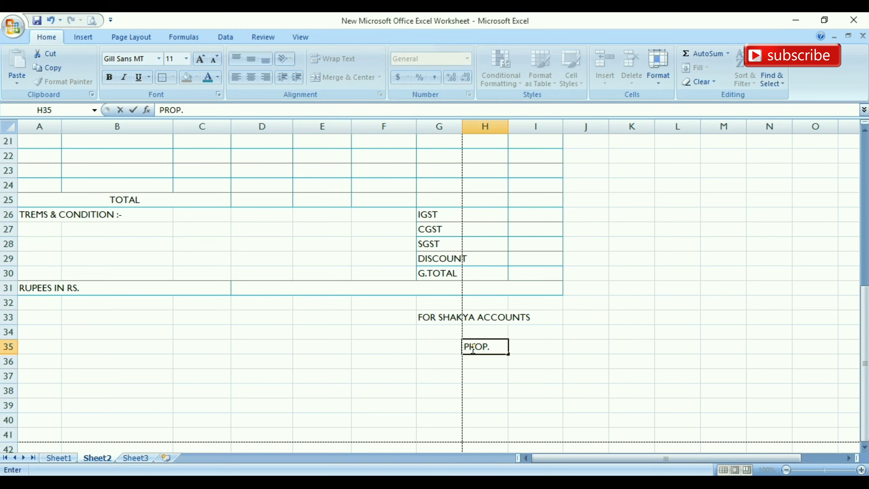
key(Return)
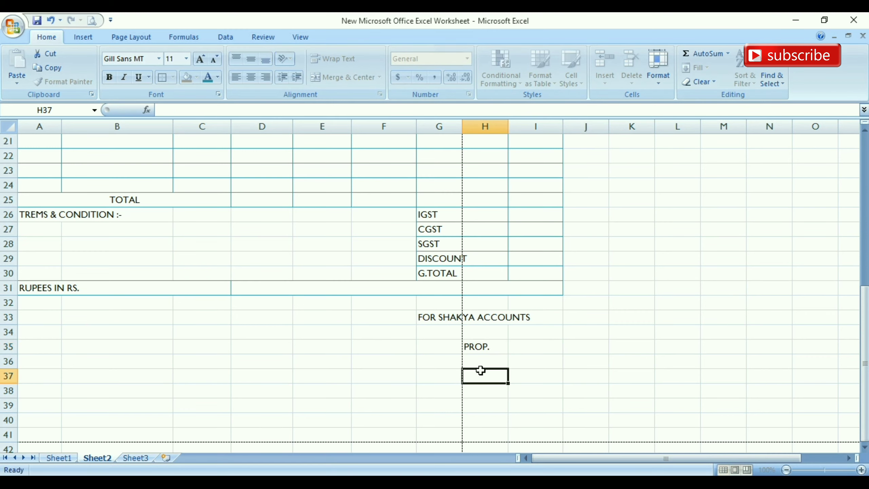
click(478, 347)
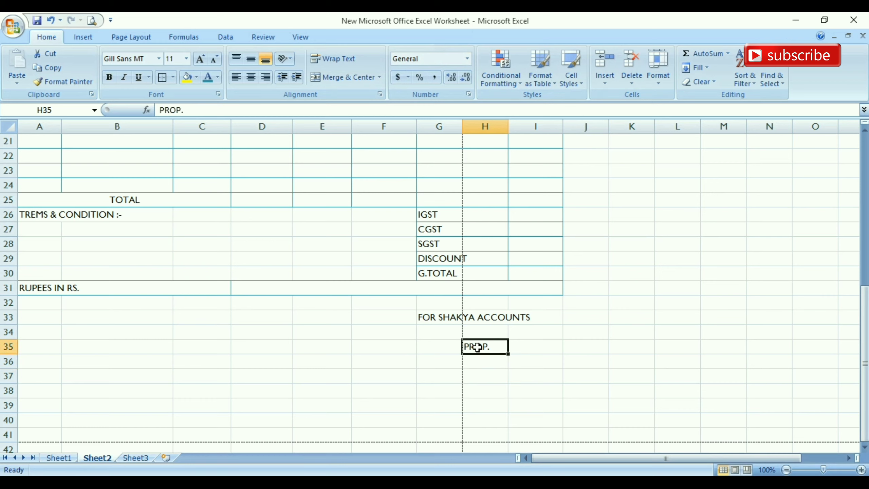
key(ctrl+c)
click(481, 361)
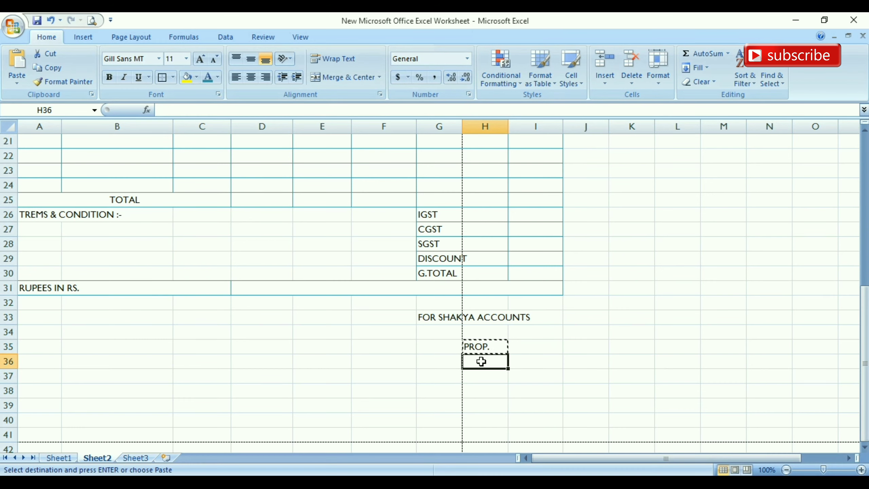
key(ctrl+v)
scroll(479, 362, up, 1)
click(529, 363)
scroll(285, 329, down, 1)
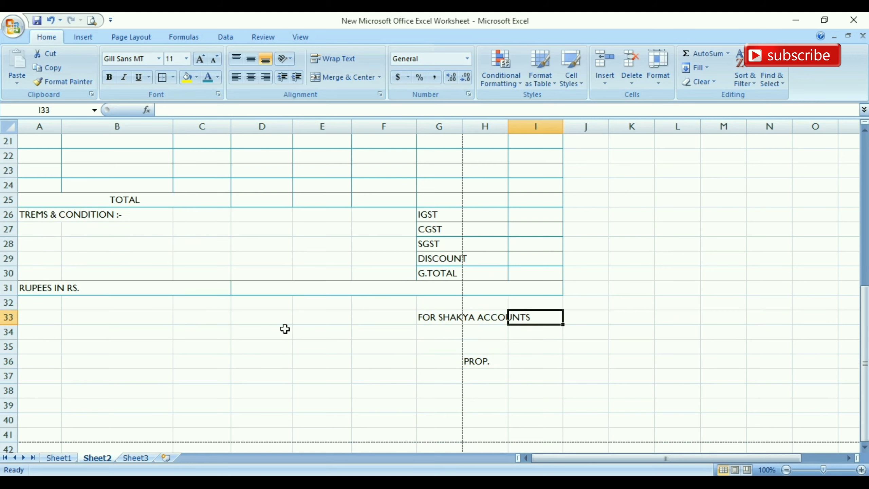
scroll(285, 329, down, 1)
Put an outside border around the signature block, rows 31–36 across columns A to I
mouse_move(47, 243)
mouse_down()
mouse_move(118, 263)
mouse_move(340, 291)
mouse_move(377, 318)
mouse_up()
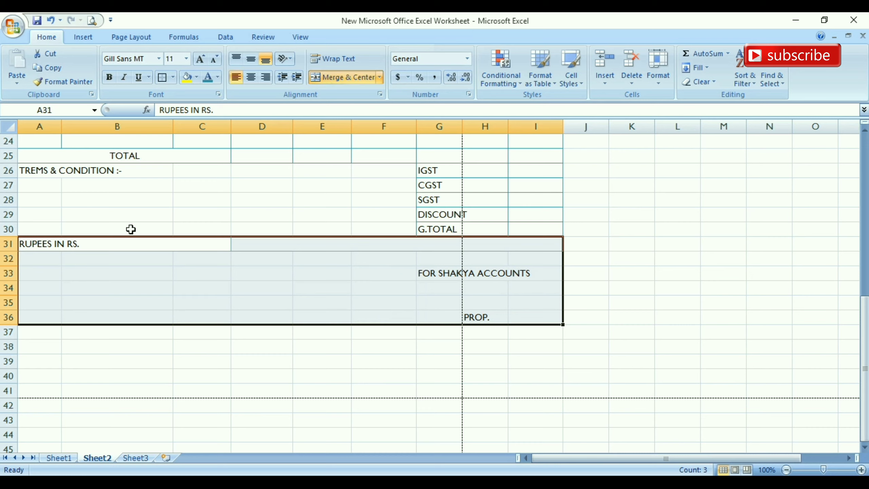
mouse_move(101, 242)
mouse_down()
mouse_move(286, 275)
mouse_move(386, 309)
mouse_move(399, 322)
mouse_up()
click(161, 78)
click(363, 314)
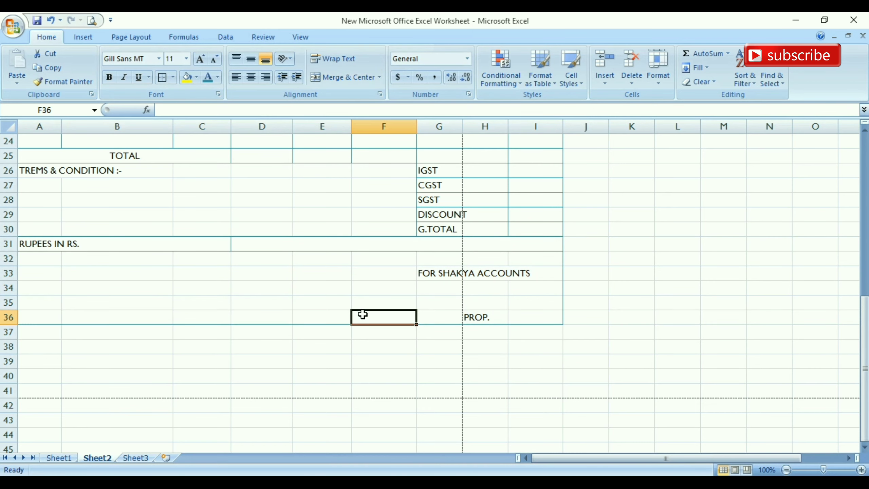
Review the invoice from the M/S SHAKYA ACCOUNTS title down and select the empty cell above PROP
scroll(573, 296, up, 5)
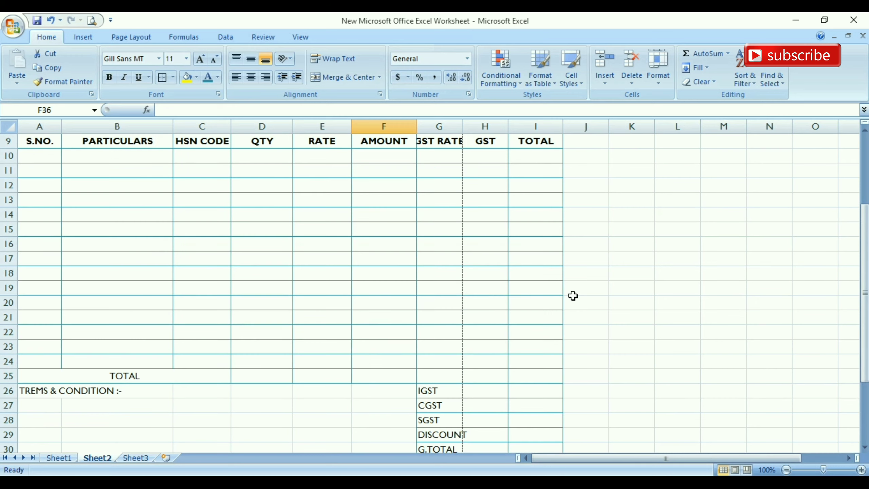
scroll(572, 296, up, 1)
scroll(573, 297, up, 1)
scroll(573, 297, up, 1)
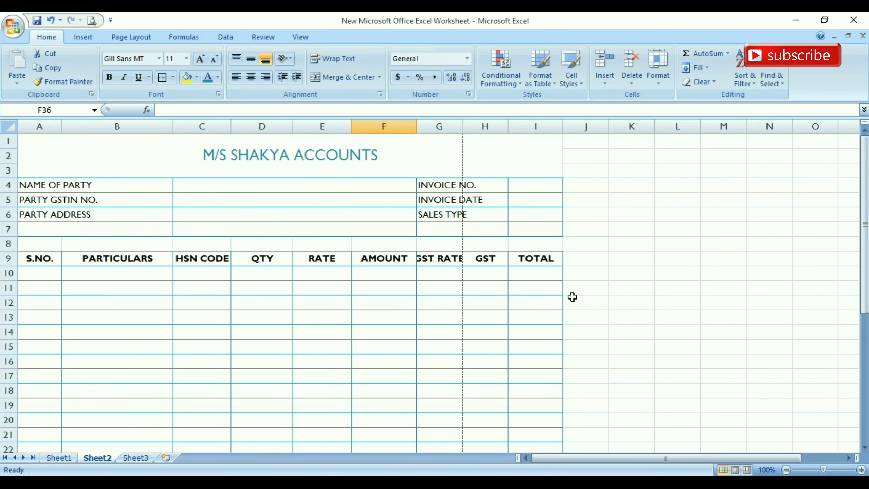
scroll(572, 296, down, 1)
scroll(573, 297, up, 1)
scroll(573, 296, down, 1)
scroll(572, 297, up, 1)
click(72, 152)
scroll(272, 298, down, 6)
scroll(273, 297, down, 3)
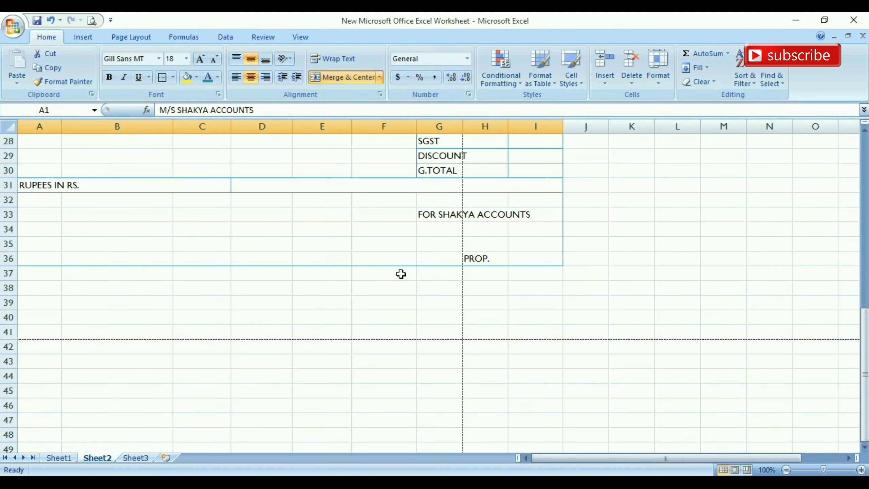
click(466, 232)
click(468, 244)
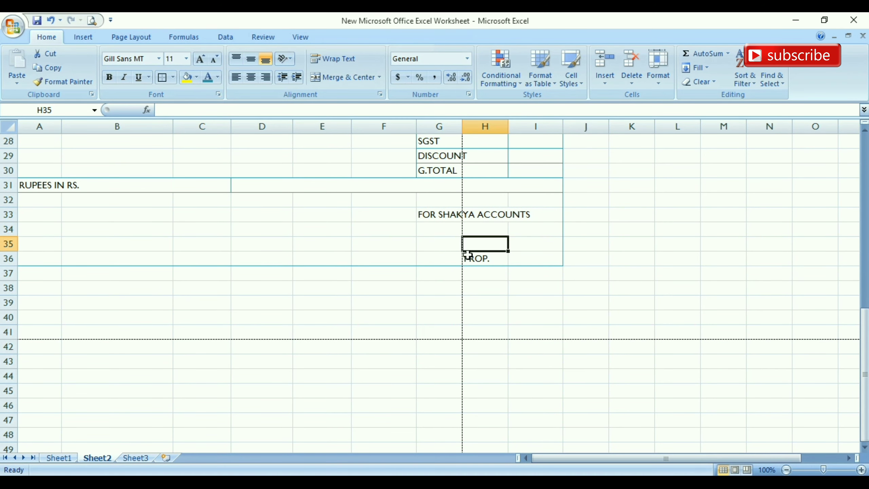
scroll(466, 283, up, 4)
scroll(466, 283, up, 5)
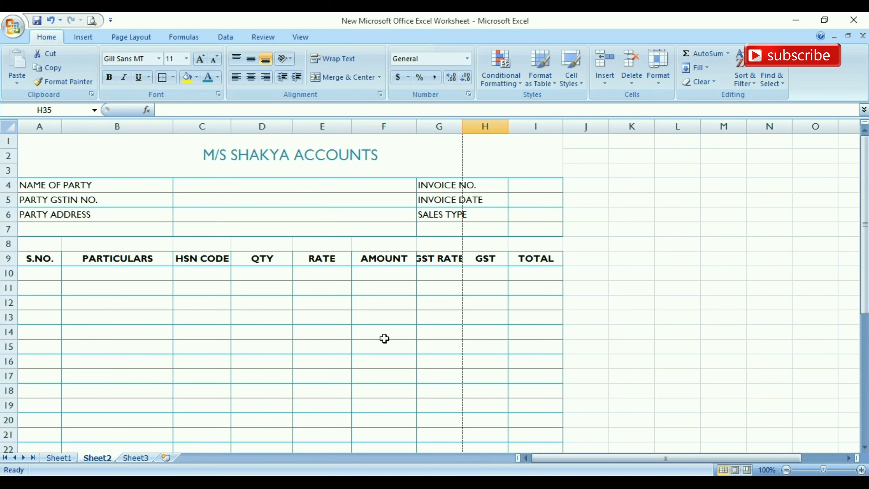
Restore the workbook window to a smaller size with the desktop visible around it
click(831, 23)
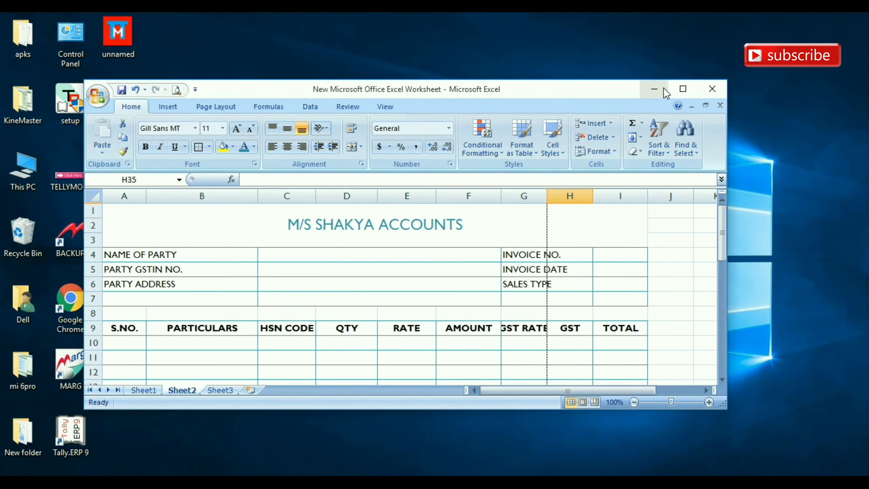
click(683, 88)
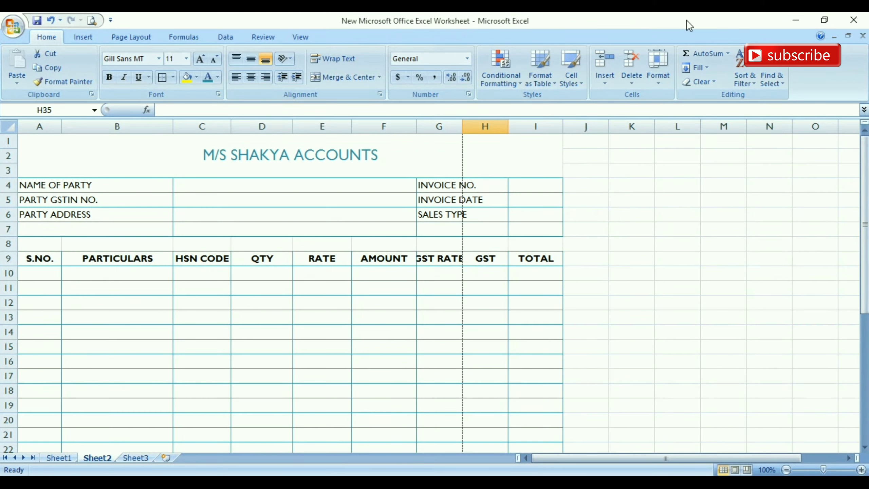
click(825, 20)
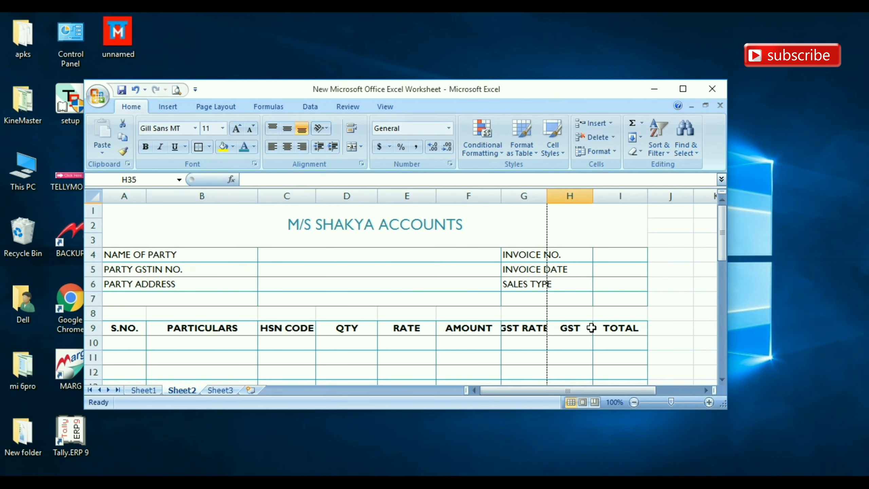
In Page Break Preview, extend Page 1 past column I, then maximize the window
click(595, 403)
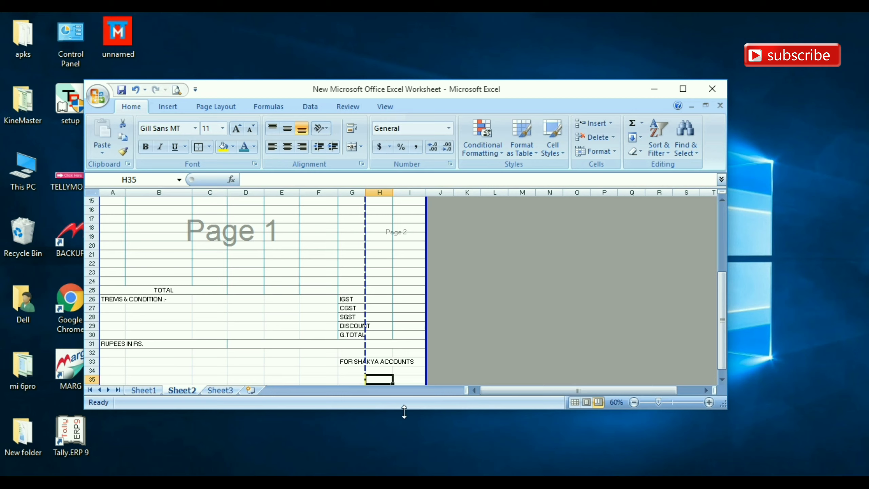
drag(405, 409, 405, 473)
drag(363, 283, 425, 278)
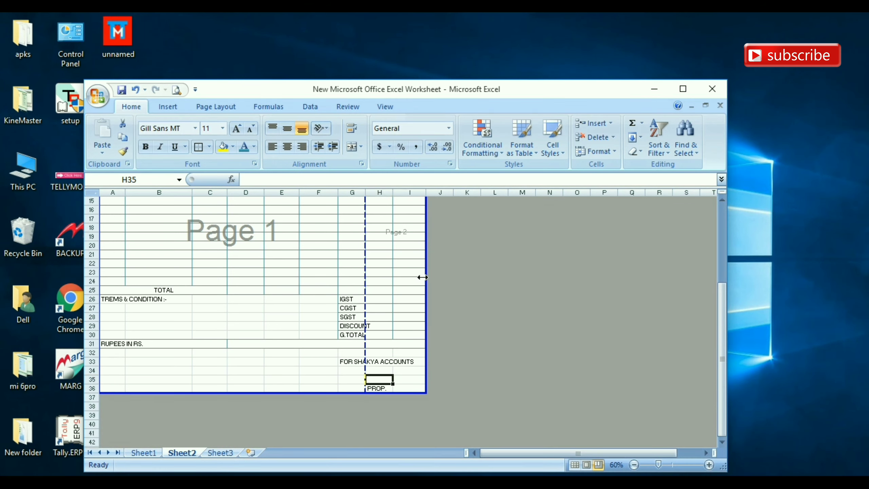
click(683, 90)
scroll(316, 295, up, 5)
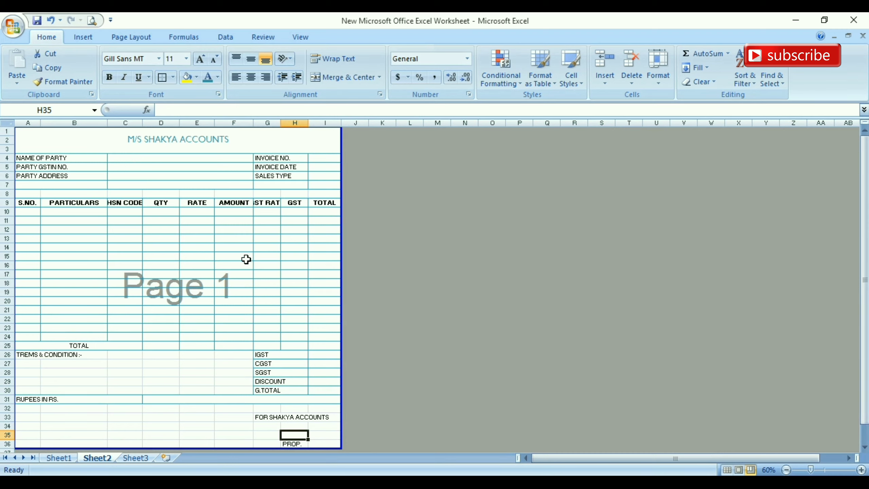
click(91, 22)
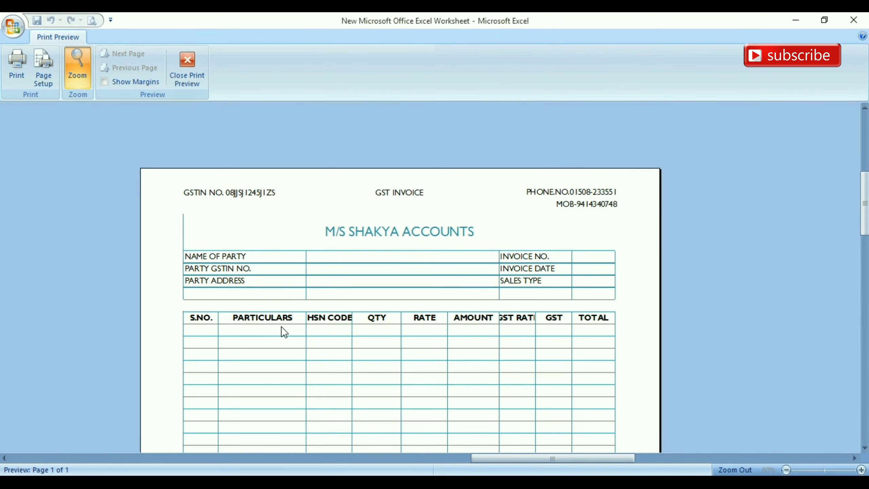
scroll(282, 327, down, 1)
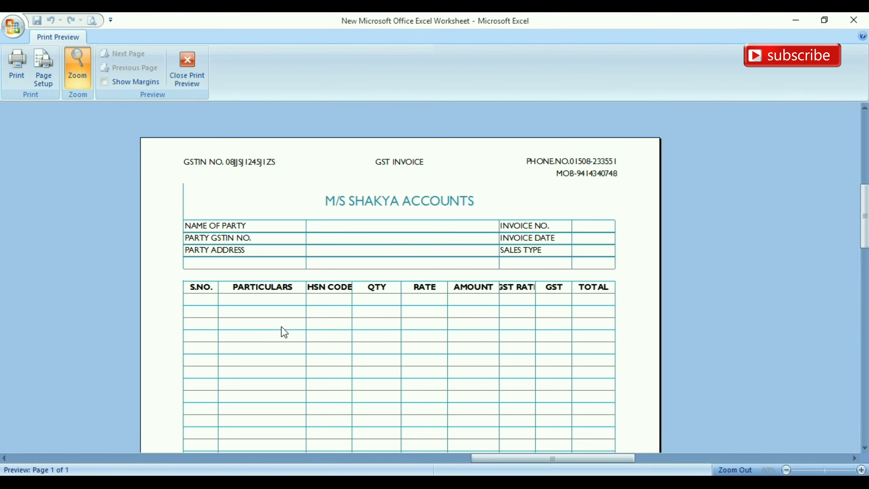
scroll(281, 327, down, 1)
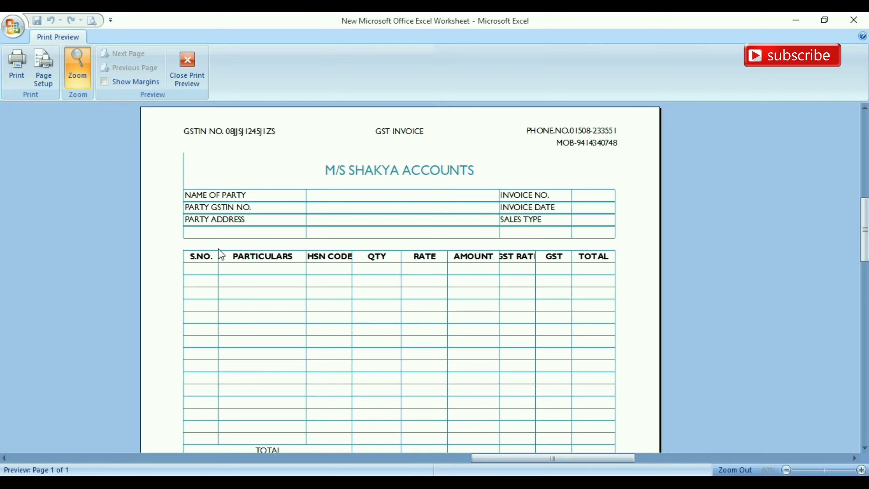
scroll(524, 254, down, 1)
scroll(523, 255, down, 4)
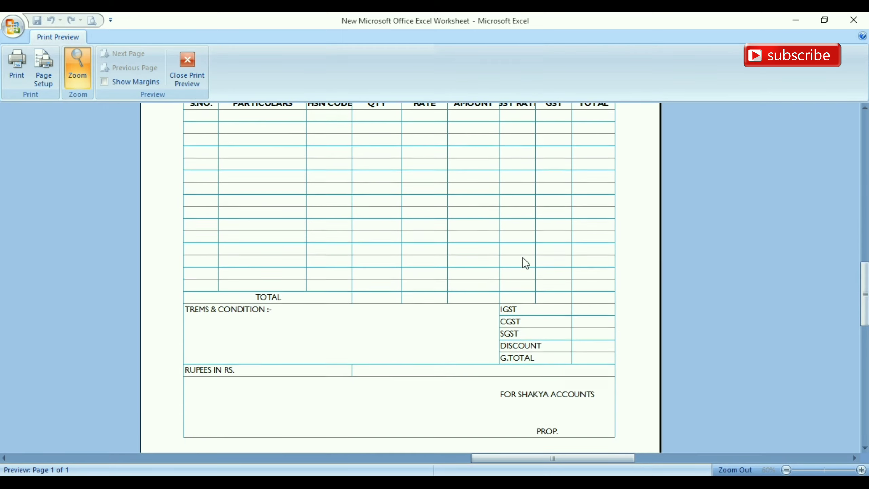
scroll(524, 262, down, 1)
scroll(521, 258, up, 8)
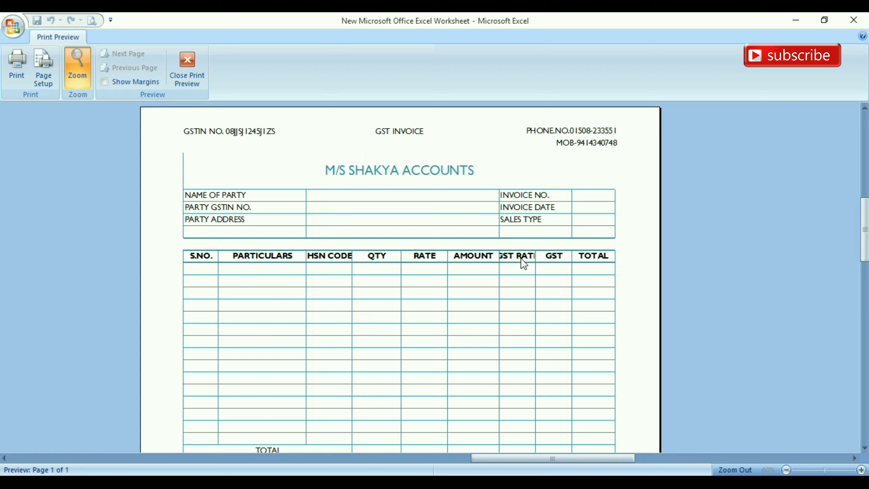
click(182, 58)
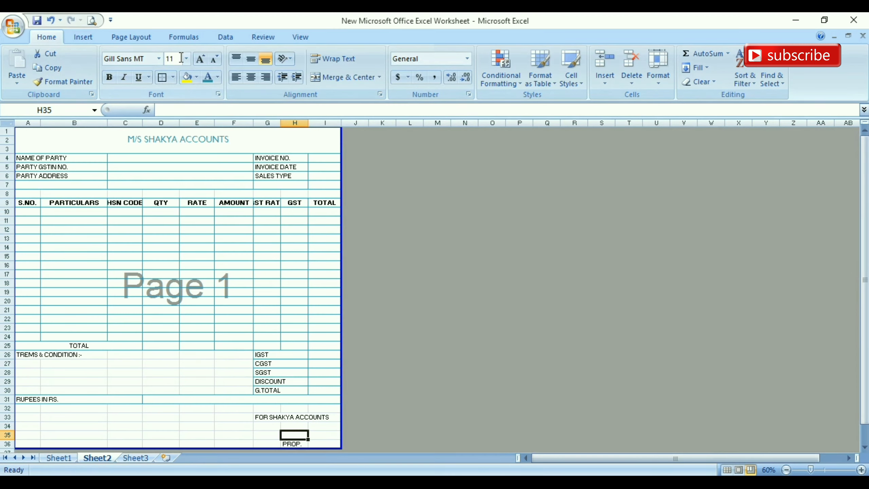
click(44, 135)
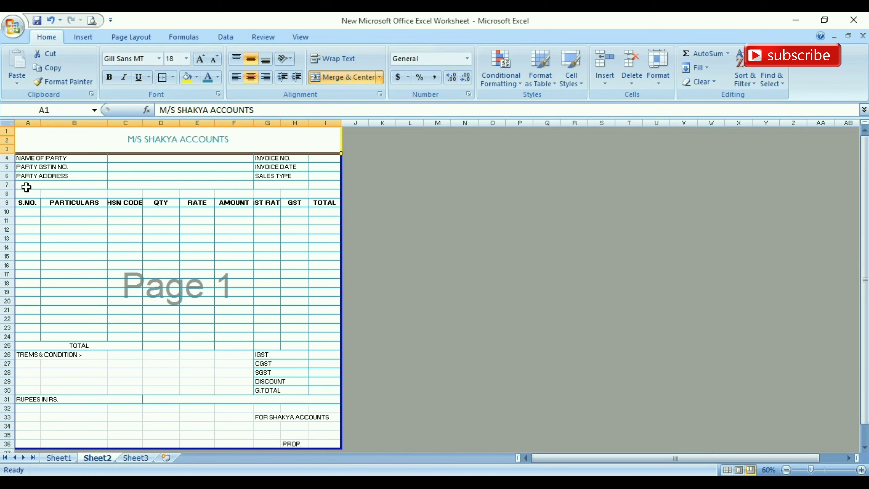
drag(26, 187, 314, 195)
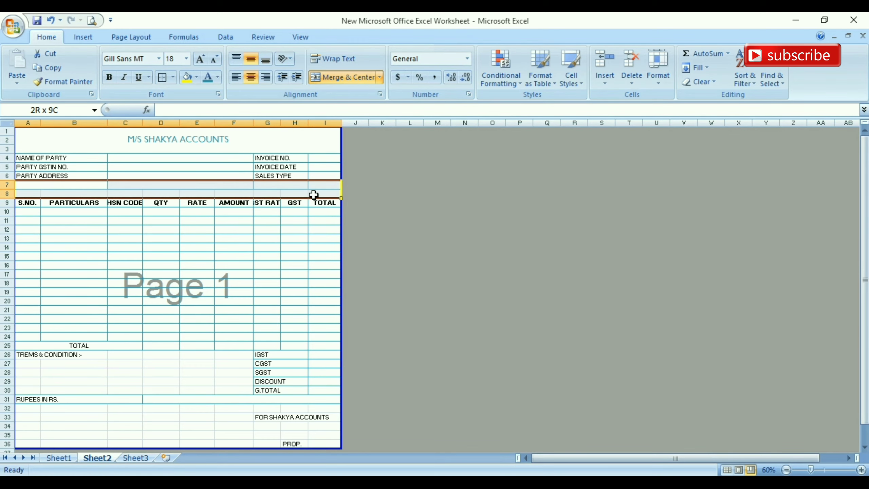
click(241, 229)
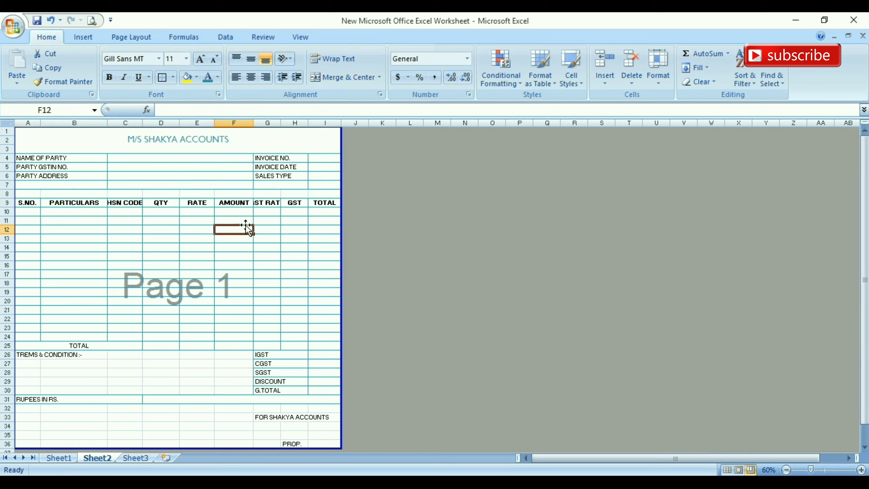
click(197, 266)
click(132, 327)
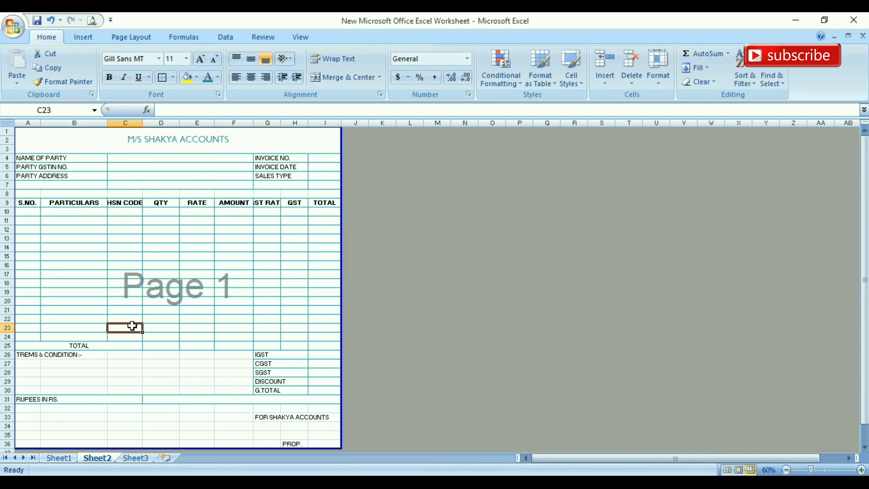
click(55, 140)
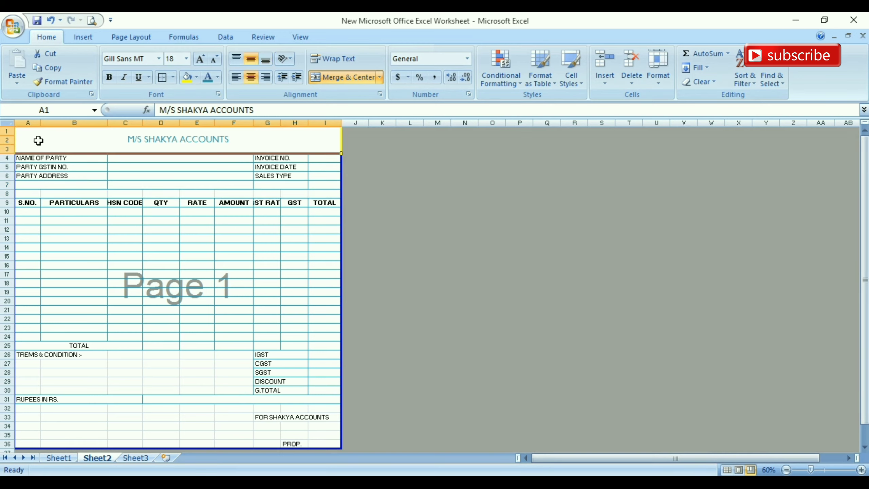
click(275, 436)
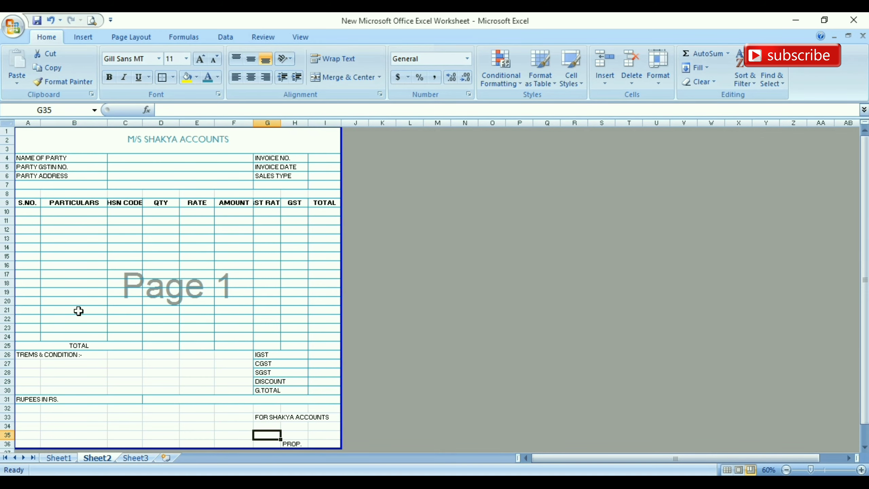
click(118, 158)
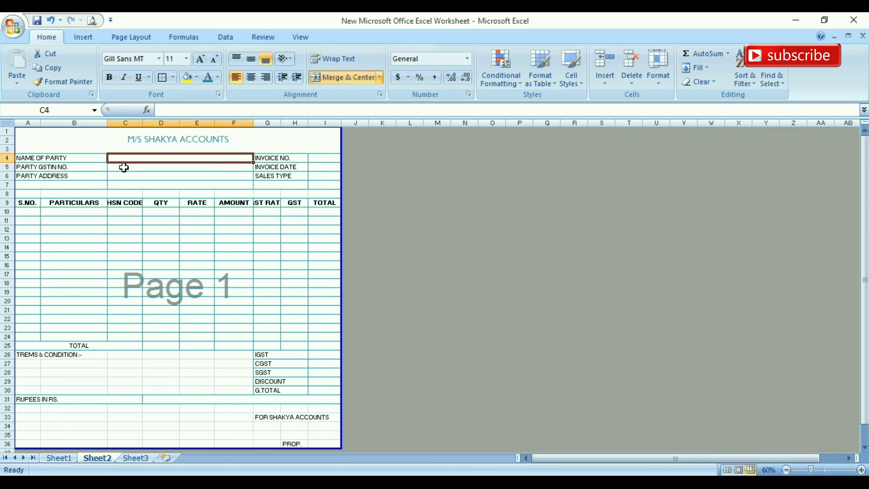
click(123, 167)
click(124, 173)
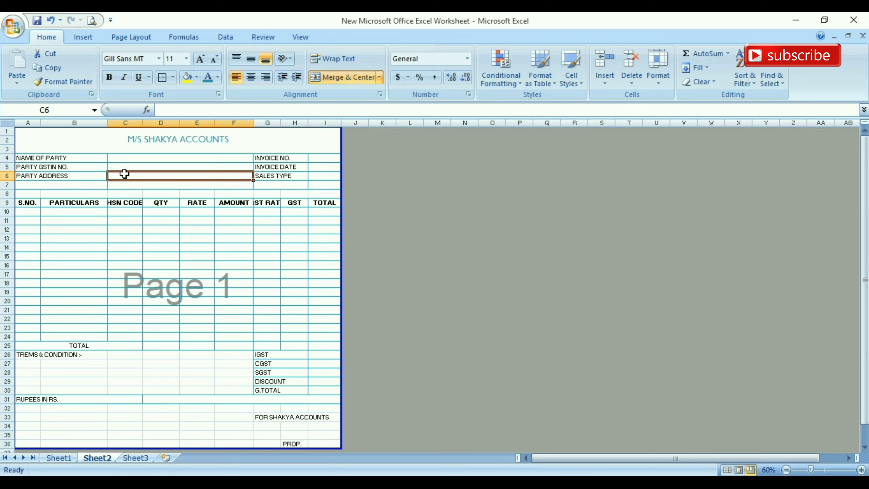
click(320, 159)
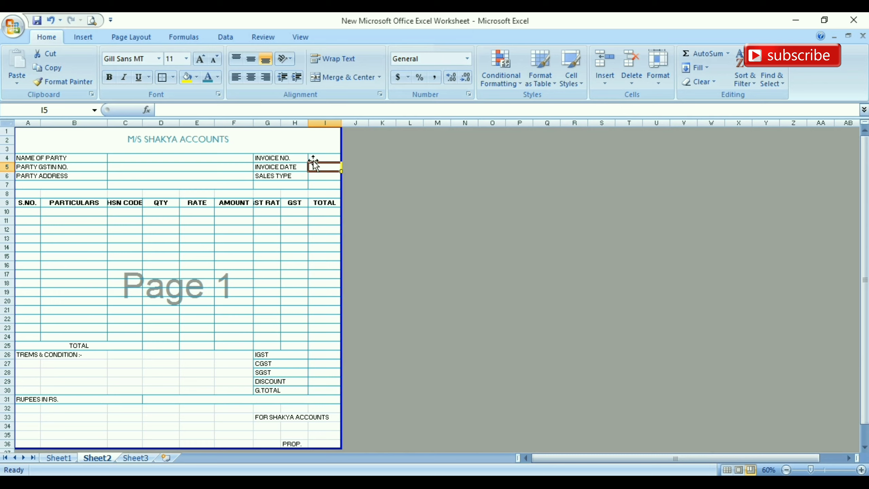
click(319, 157)
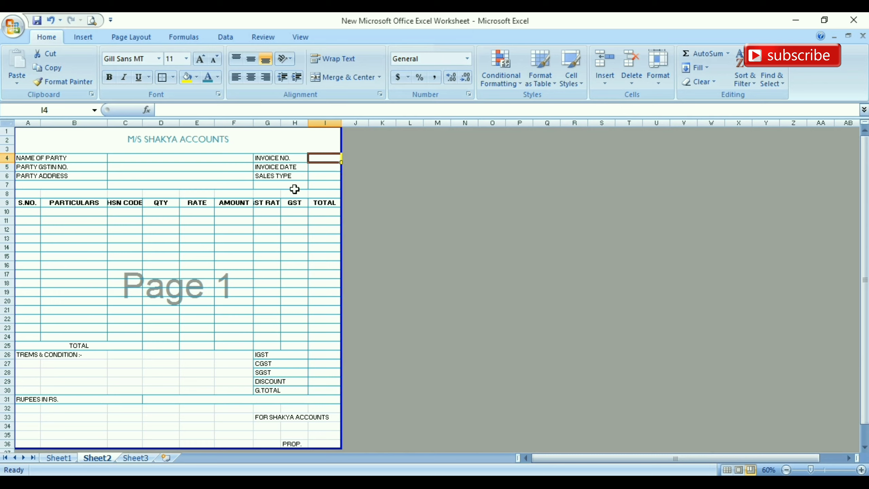
click(301, 176)
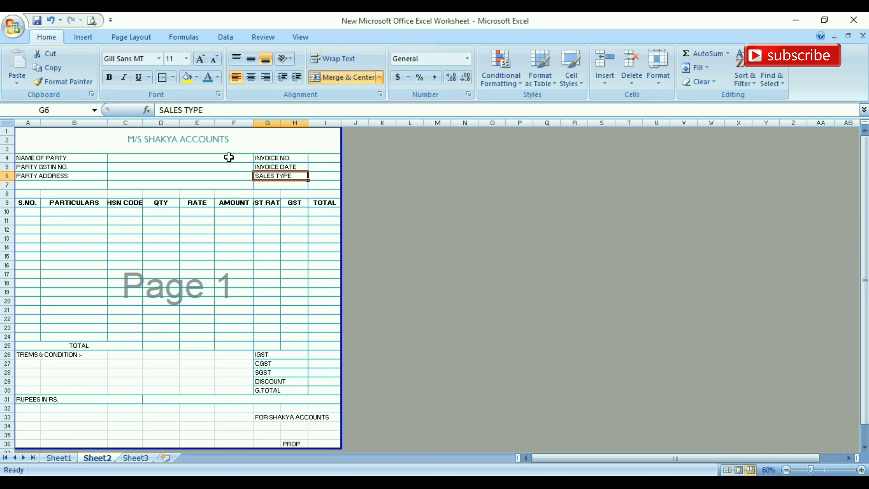
click(198, 157)
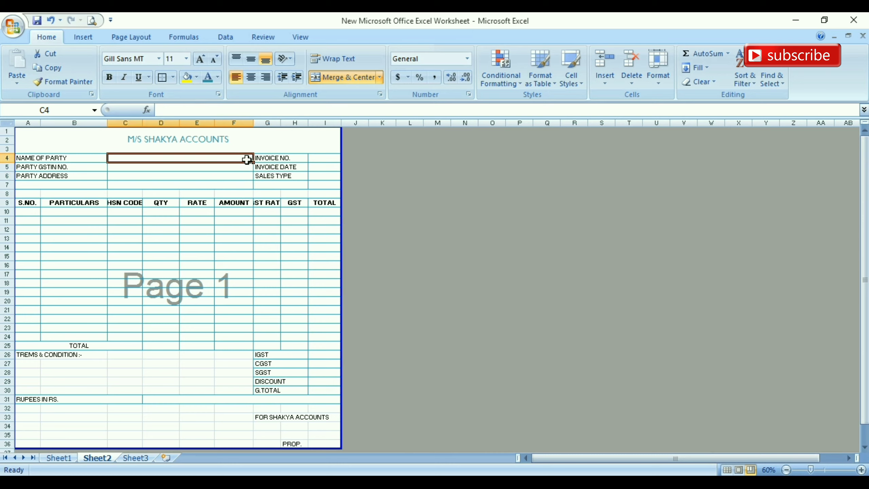
click(194, 167)
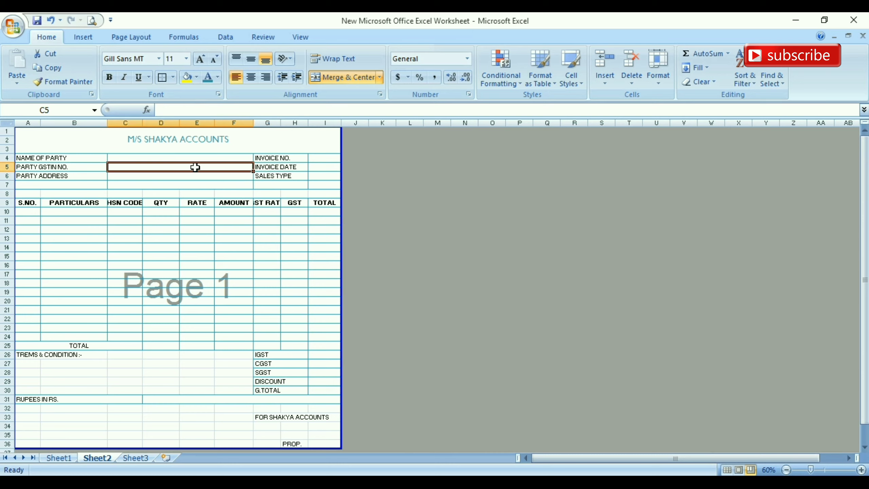
click(190, 176)
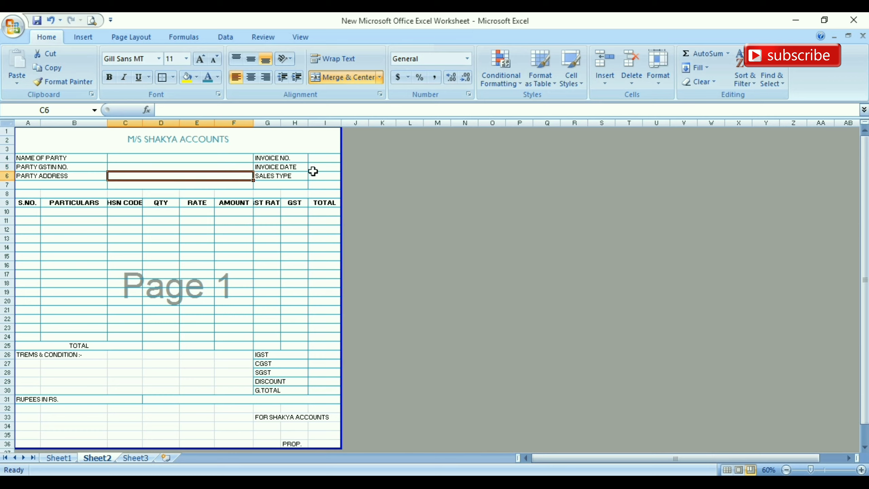
click(32, 211)
click(52, 211)
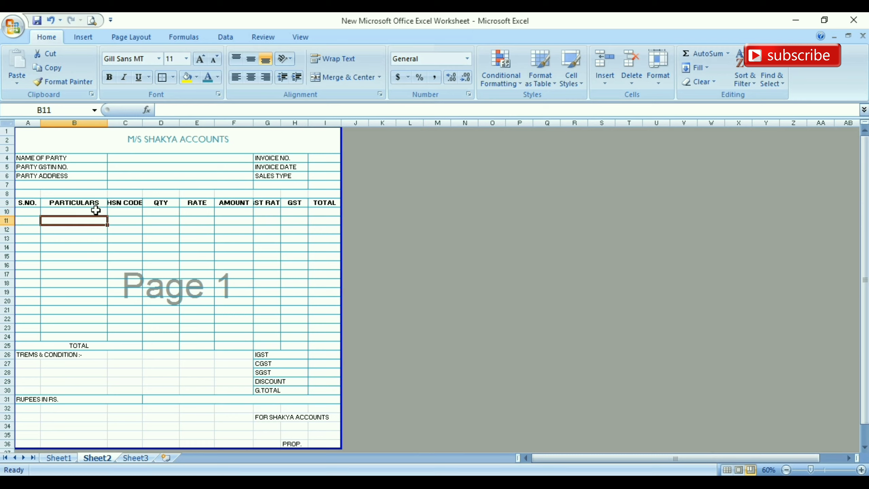
click(115, 212)
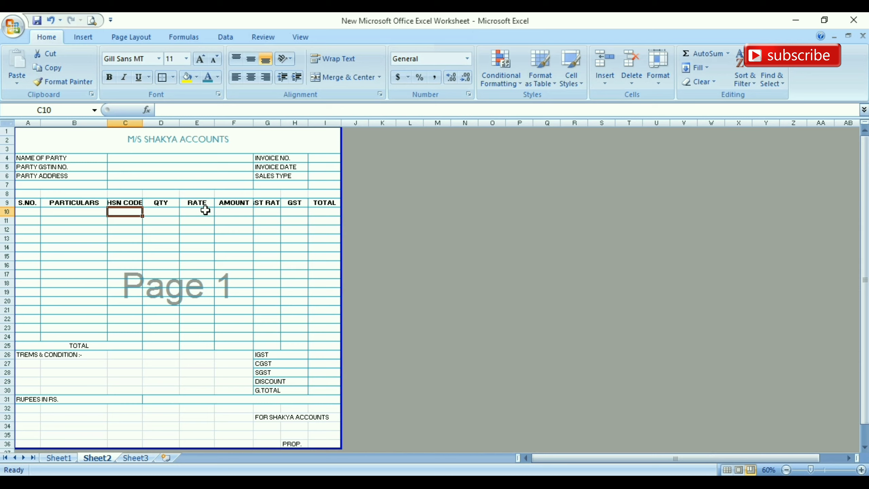
click(205, 211)
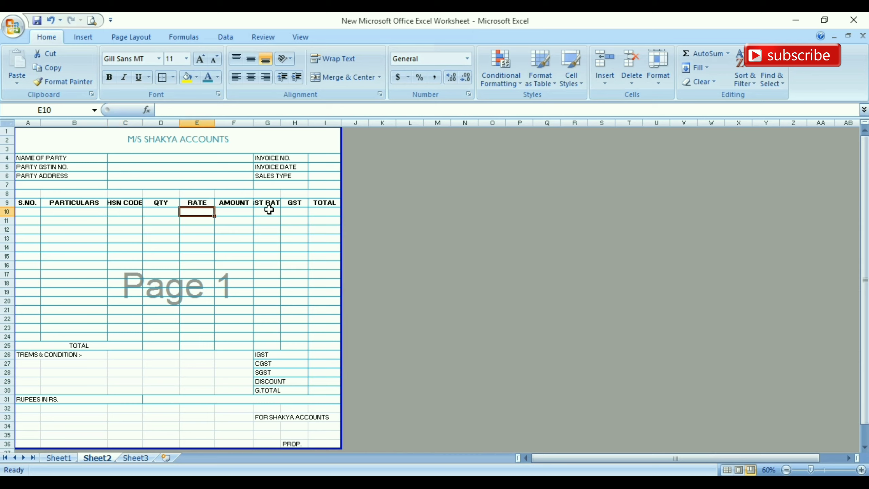
click(291, 213)
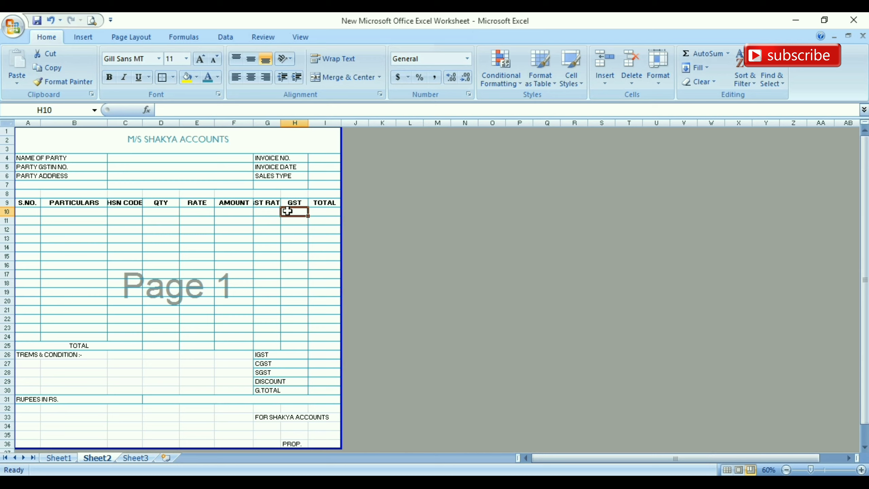
click(278, 356)
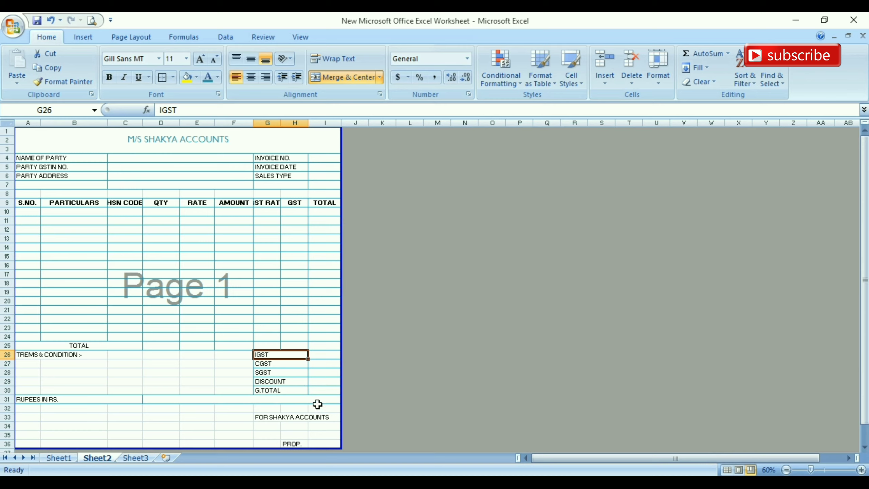
click(267, 177)
click(314, 176)
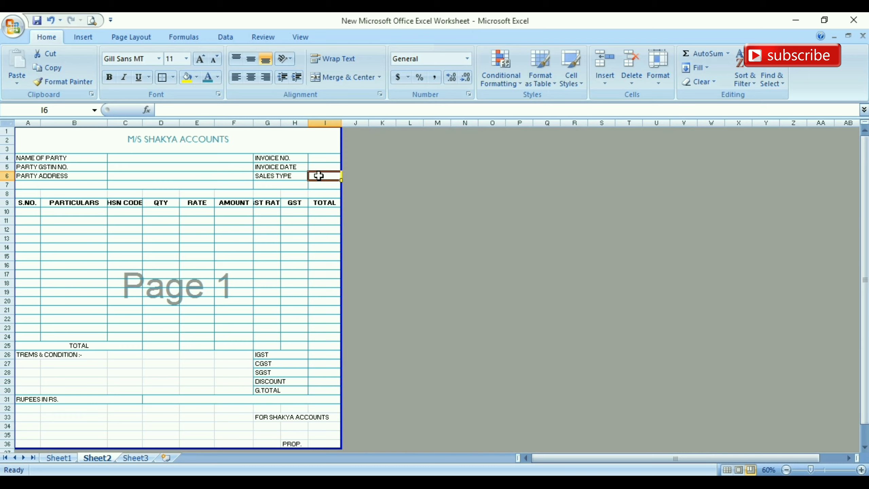
click(318, 354)
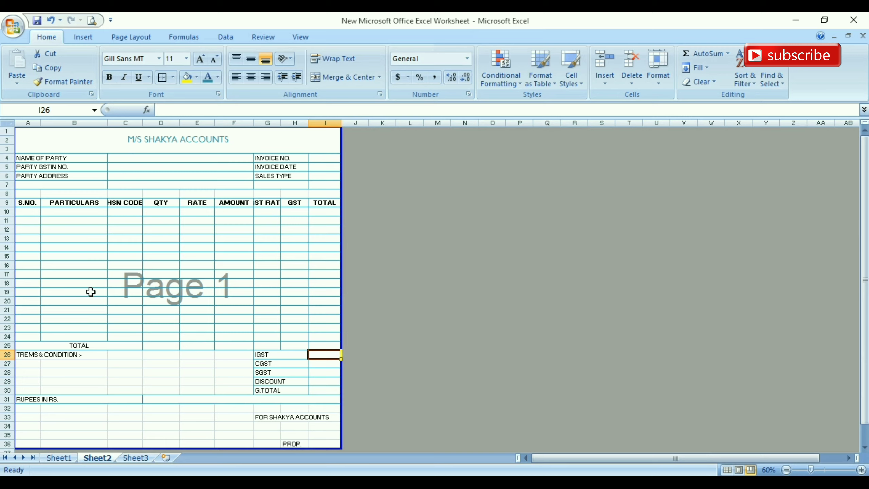
click(88, 266)
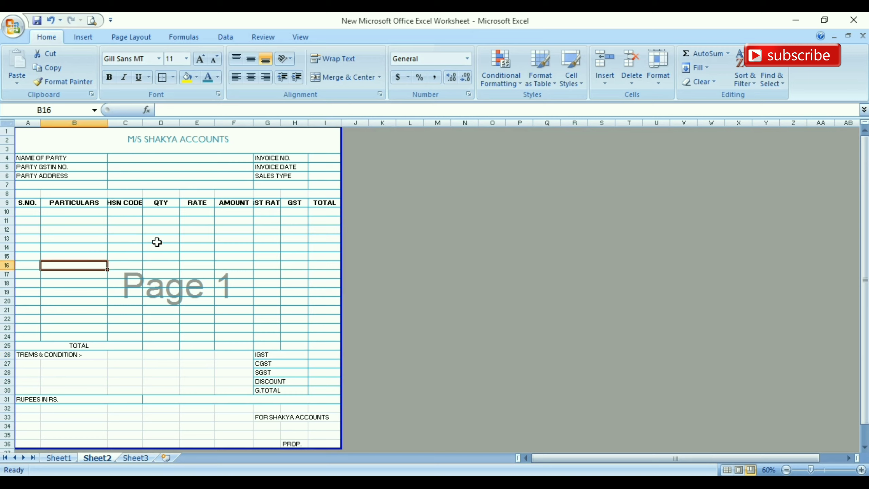
click(61, 148)
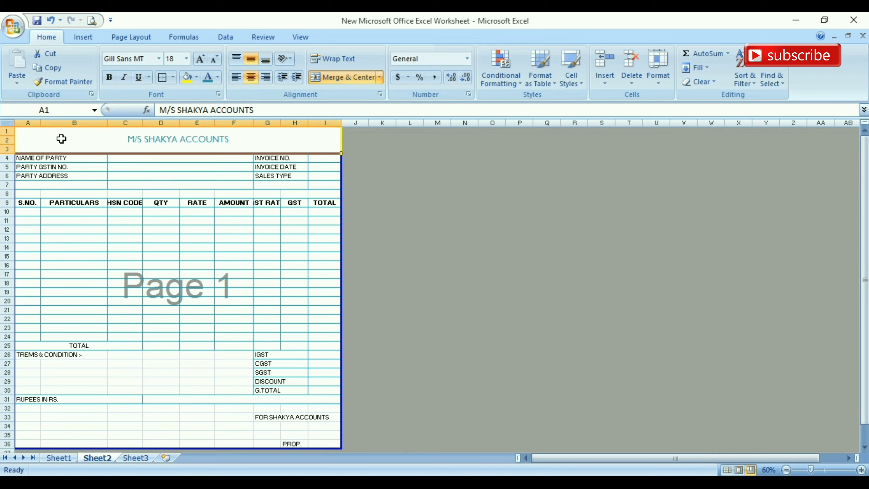
Insert the logo picture 20200421_224400 into the sheet
click(83, 36)
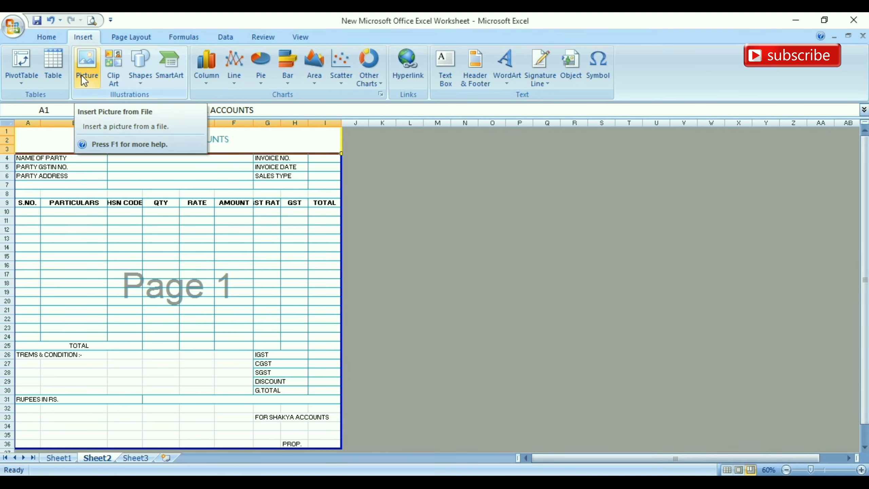
click(82, 81)
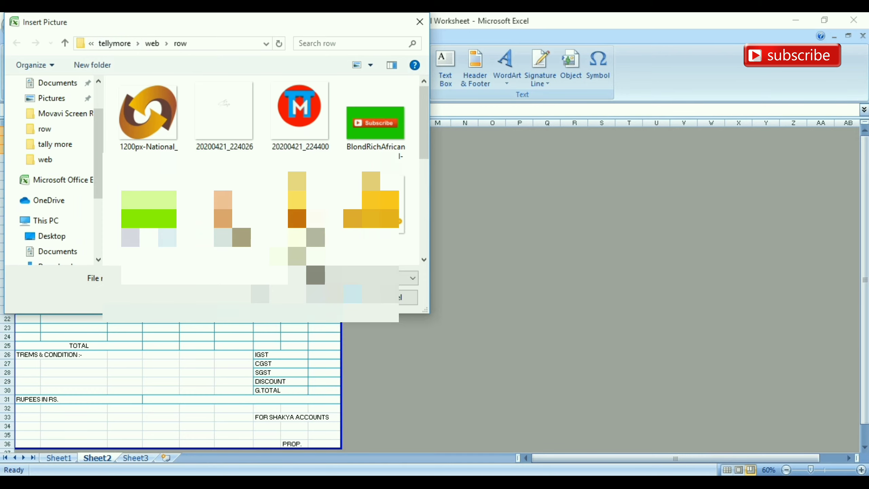
scroll(204, 87, down, 5)
scroll(203, 87, up, 2)
scroll(303, 140, up, 3)
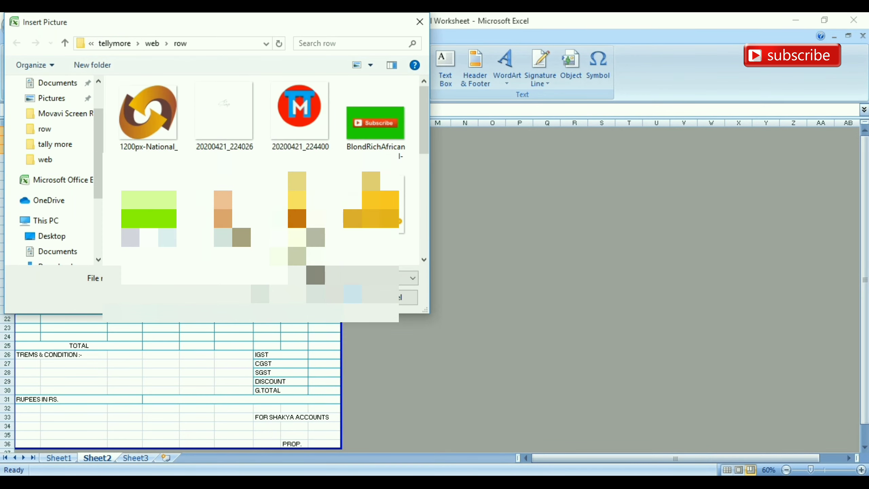
click(302, 132)
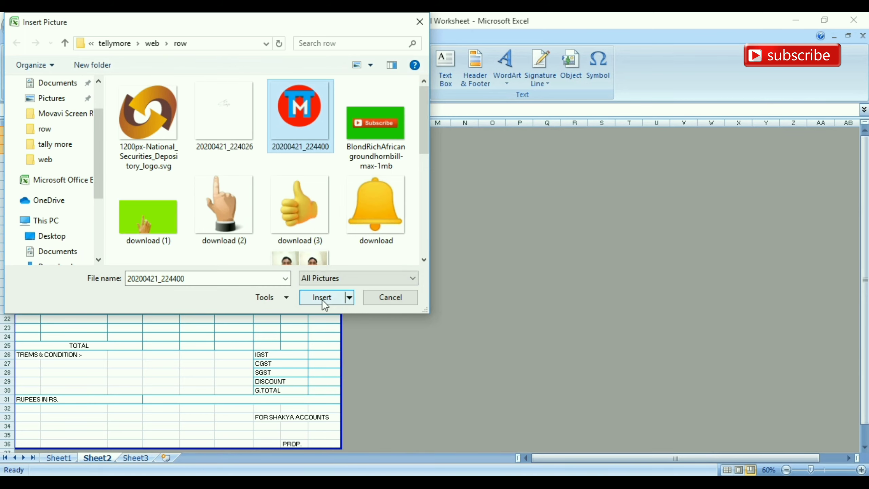
click(322, 299)
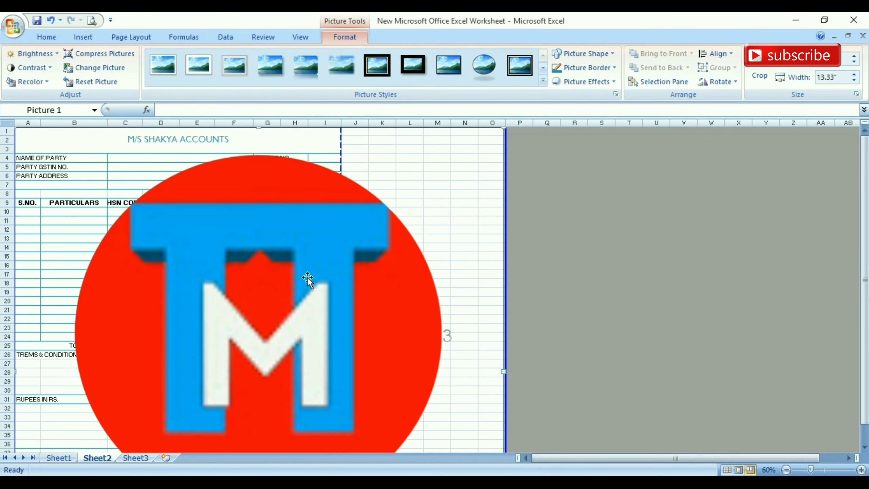
Shrink the logo to fit the top-left corner beside the M/S SHAKYA ACCOUNTS title
scroll(307, 277, down, 5)
scroll(307, 278, up, 2)
scroll(307, 278, up, 2)
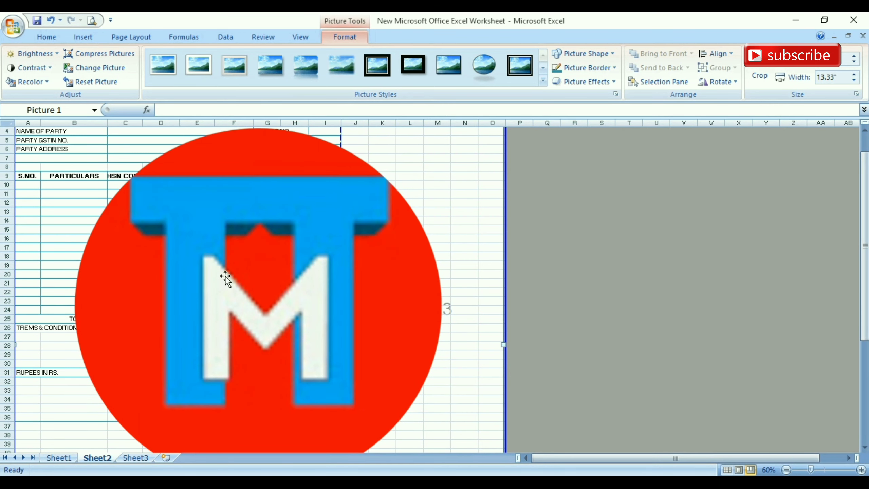
scroll(244, 266, down, 4)
scroll(281, 318, down, 1)
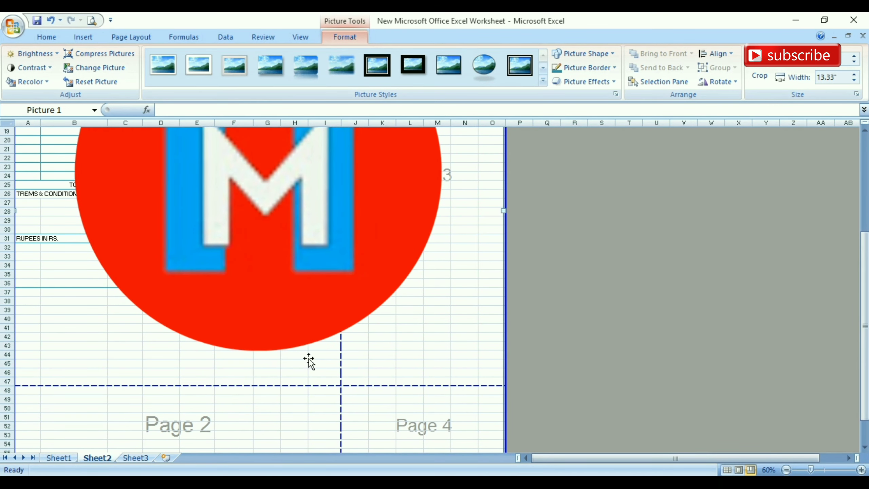
scroll(315, 366, down, 3)
scroll(322, 374, down, 1)
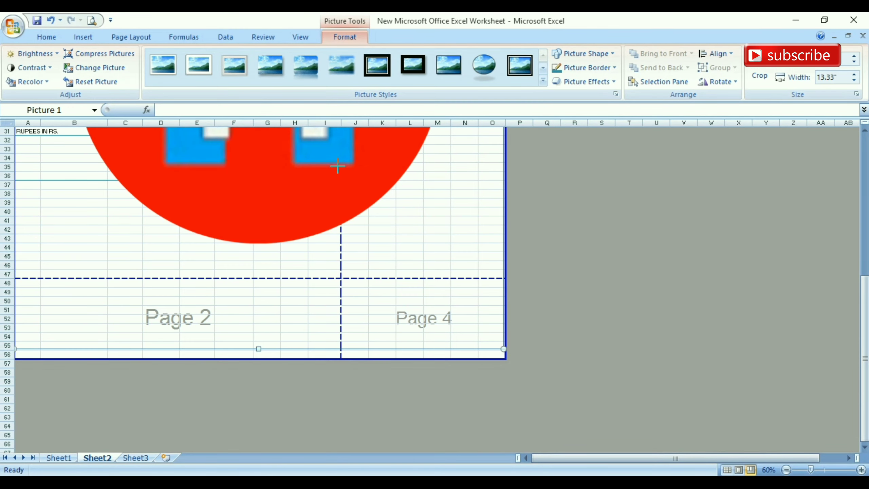
drag(329, 157, 329, 171)
scroll(365, 208, up, 1)
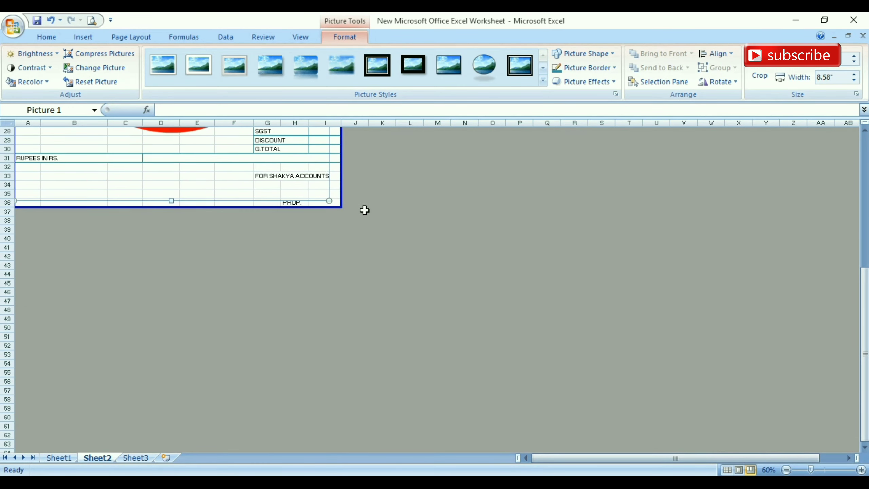
scroll(365, 208, up, 1)
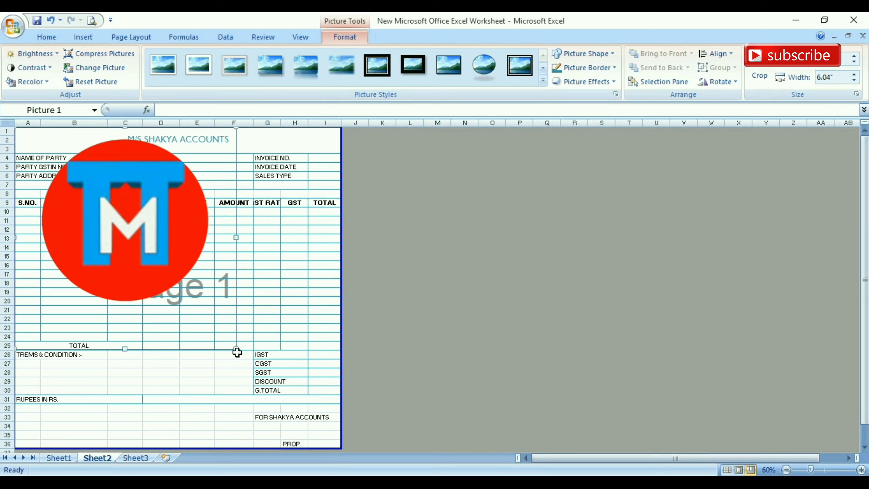
drag(237, 349, 44, 152)
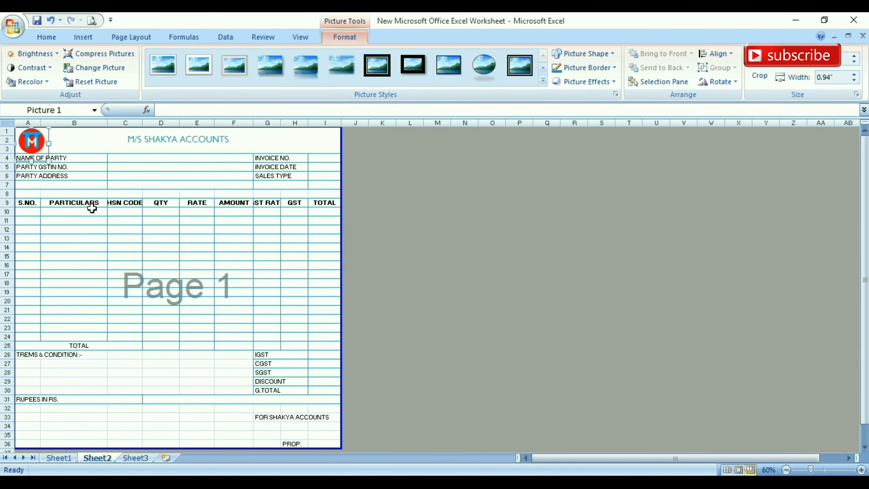
click(99, 213)
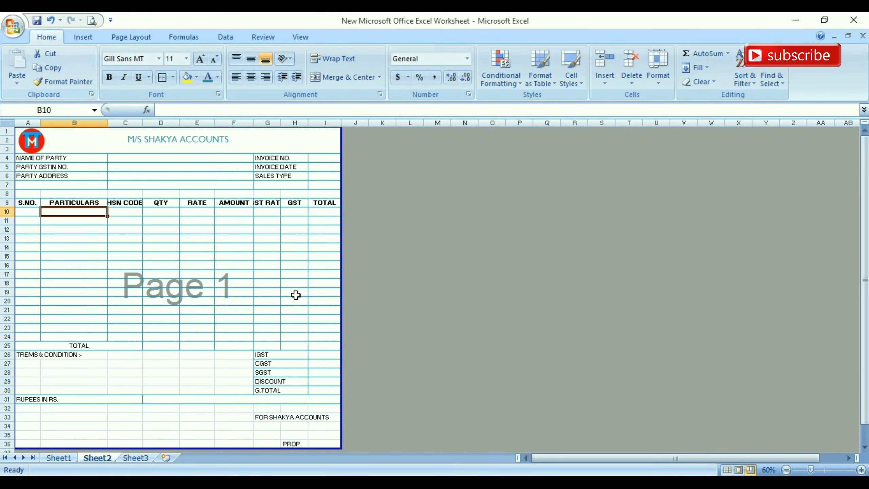
Select the cell just above PROP. for the signature image
click(292, 436)
scroll(293, 436, down, 1)
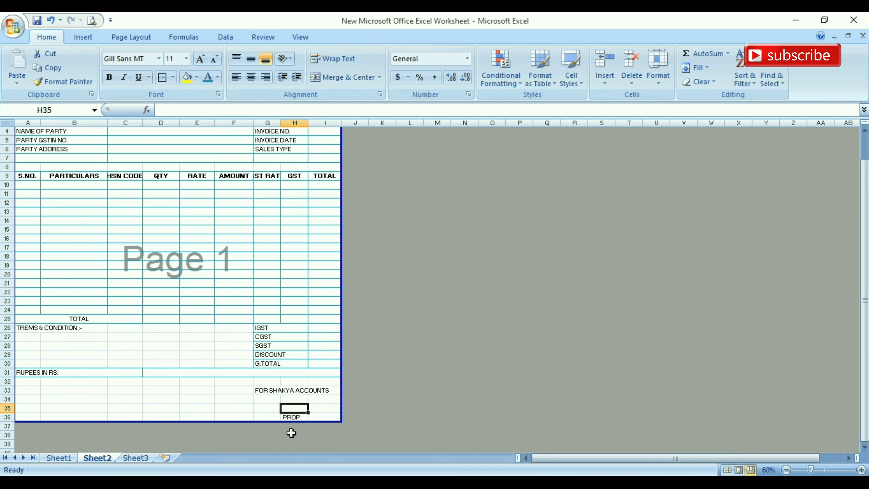
drag(295, 405, 268, 400)
click(268, 399)
click(294, 408)
click(275, 402)
click(293, 408)
click(267, 409)
click(292, 399)
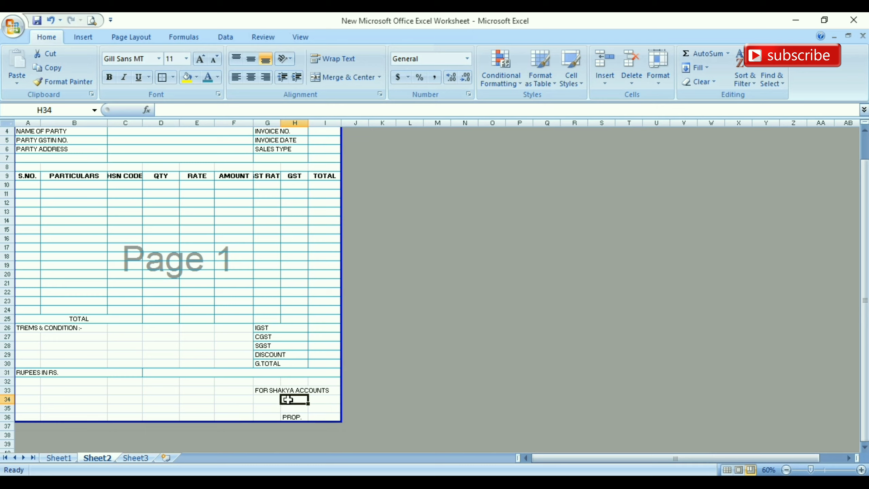
Insert the signature picture 20200421_224026 into the sheet
click(83, 38)
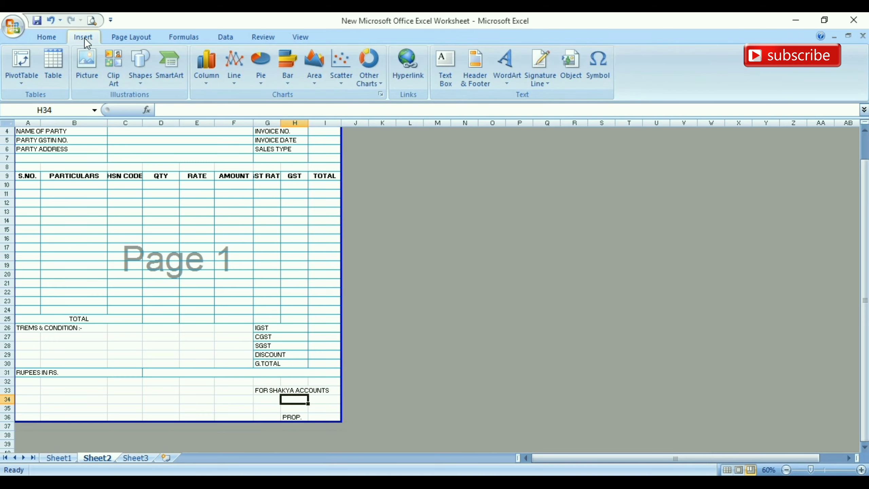
click(86, 69)
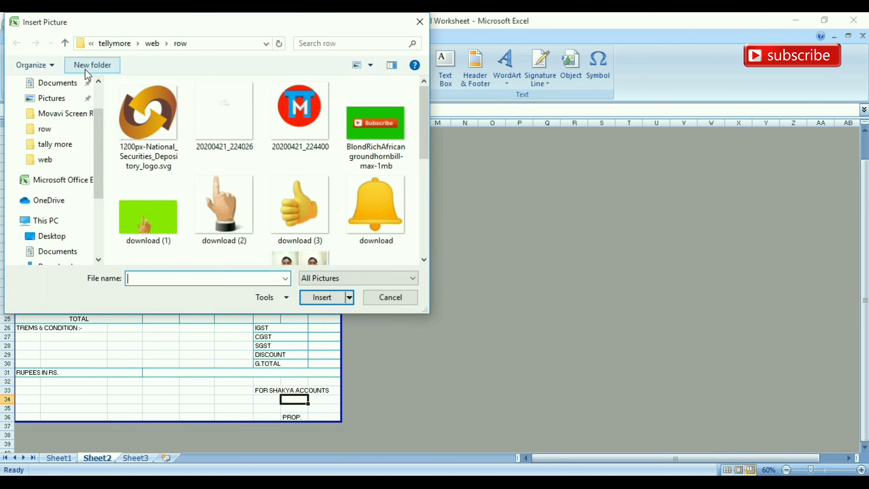
click(217, 131)
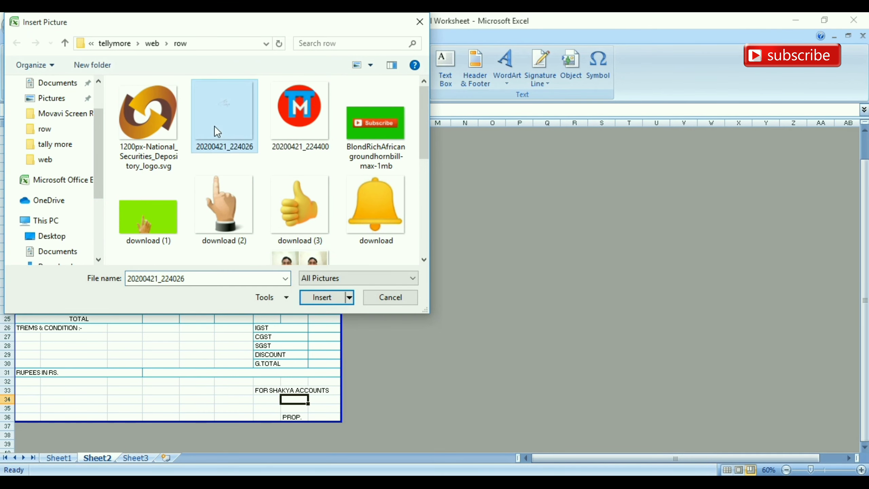
click(315, 297)
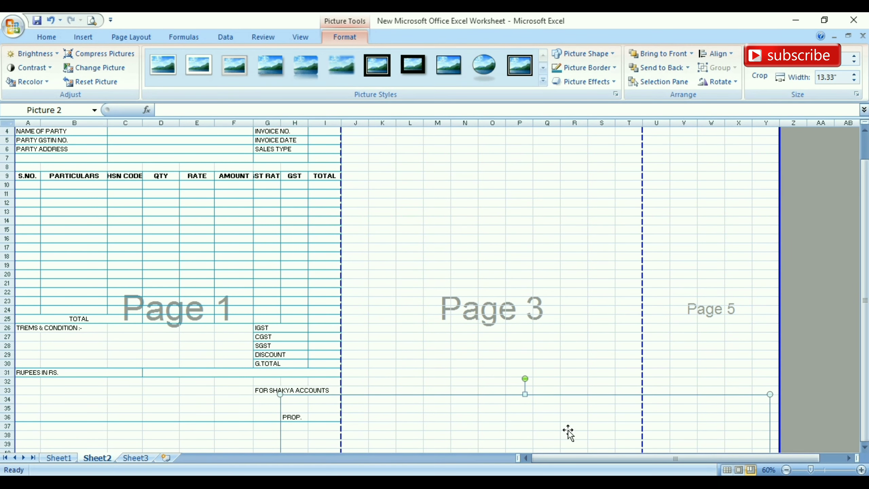
scroll(500, 351, down, 1)
scroll(501, 350, down, 4)
scroll(503, 351, down, 6)
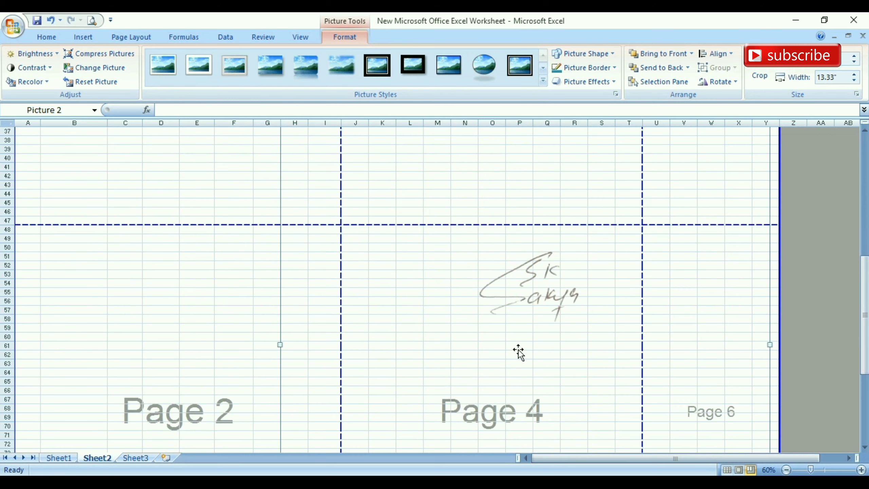
scroll(517, 352, down, 5)
scroll(519, 353, down, 6)
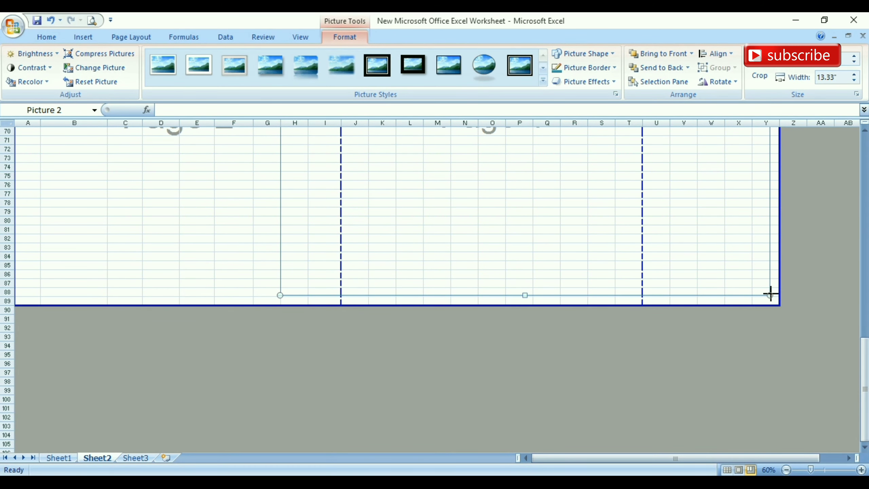
Delete the oversized inserted picture and open Print Preview with Ctrl+F2
drag(771, 293, 758, 285)
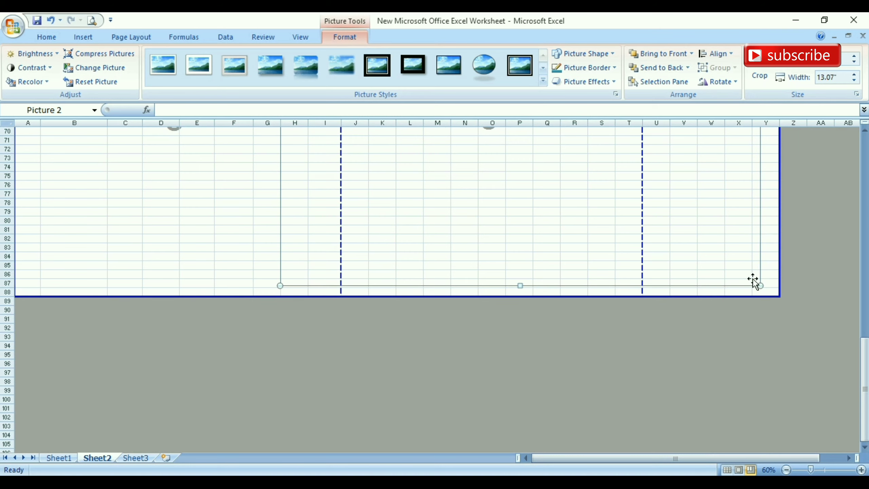
key(Delete)
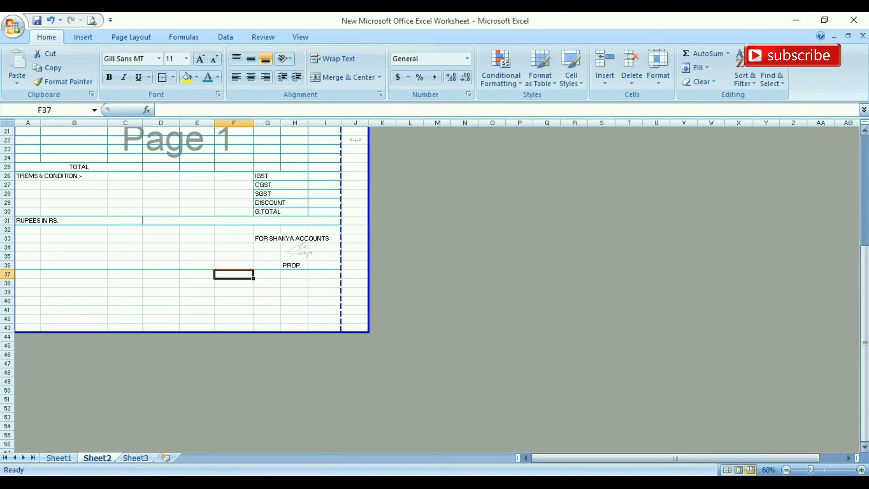
scroll(206, 310, up, 5)
scroll(256, 326, up, 2)
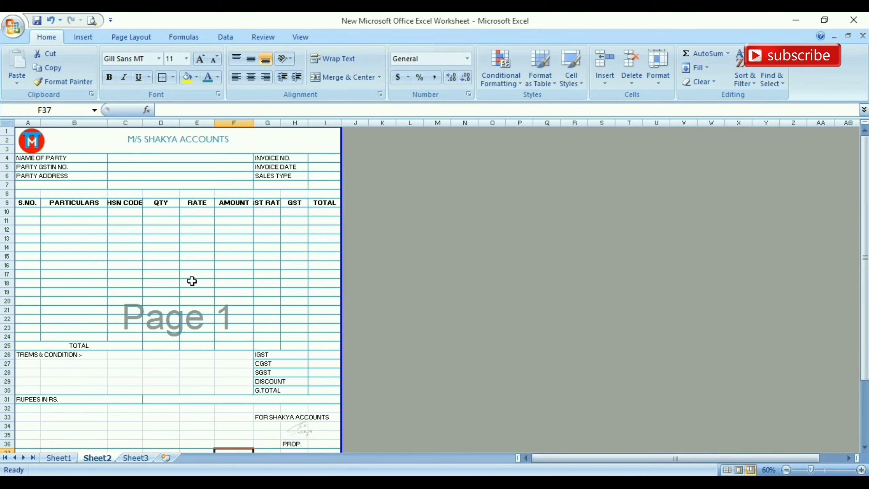
key(ctrl+F2)
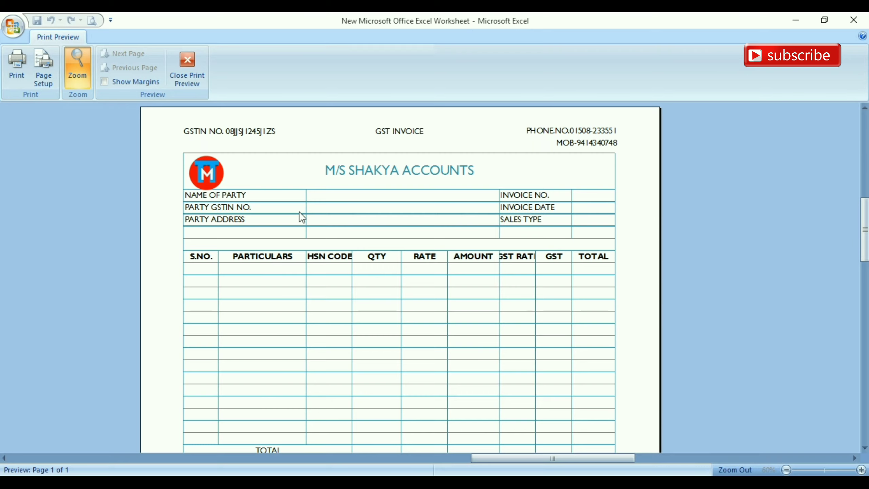
Zoom the preview out to the full page and in on the signature area, then close it
scroll(300, 212, down, 1)
scroll(299, 211, up, 2)
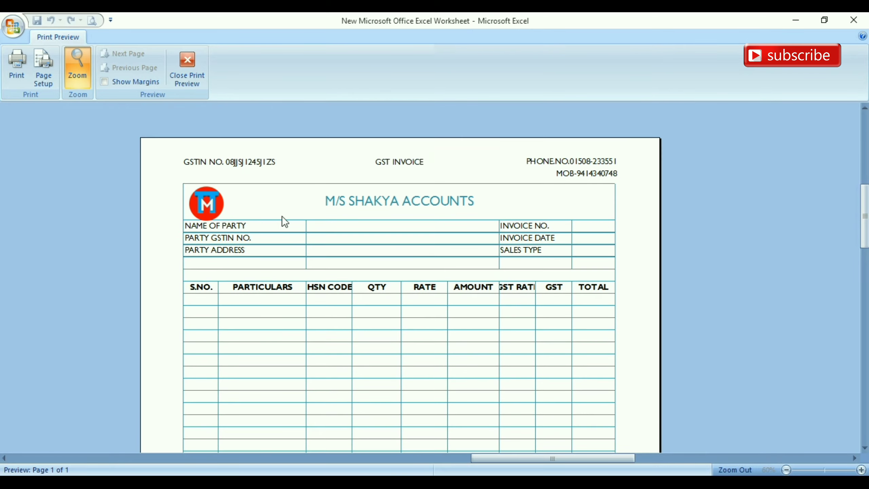
click(282, 216)
click(523, 356)
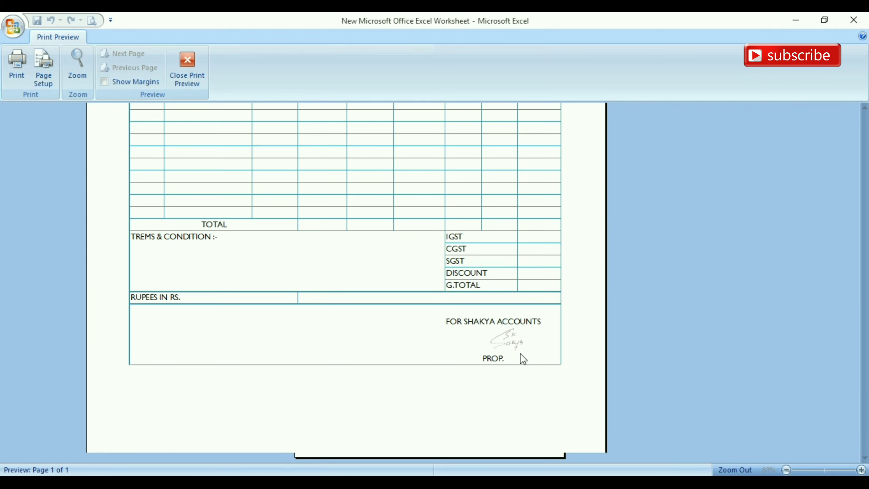
scroll(503, 350, up, 3)
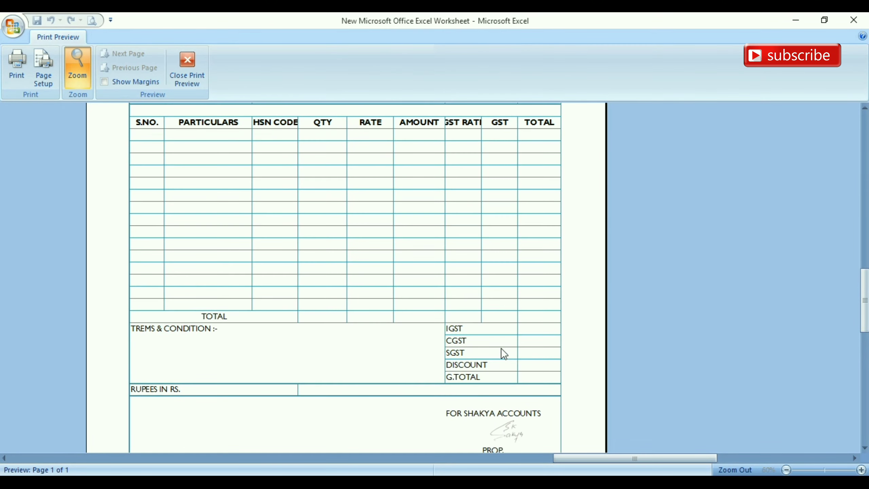
scroll(499, 353, down, 3)
scroll(495, 360, up, 1)
scroll(496, 360, up, 4)
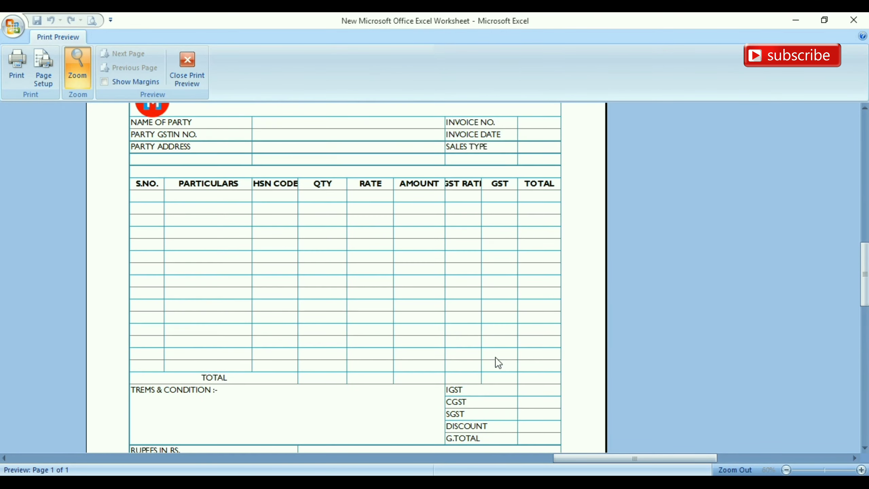
scroll(479, 353, up, 3)
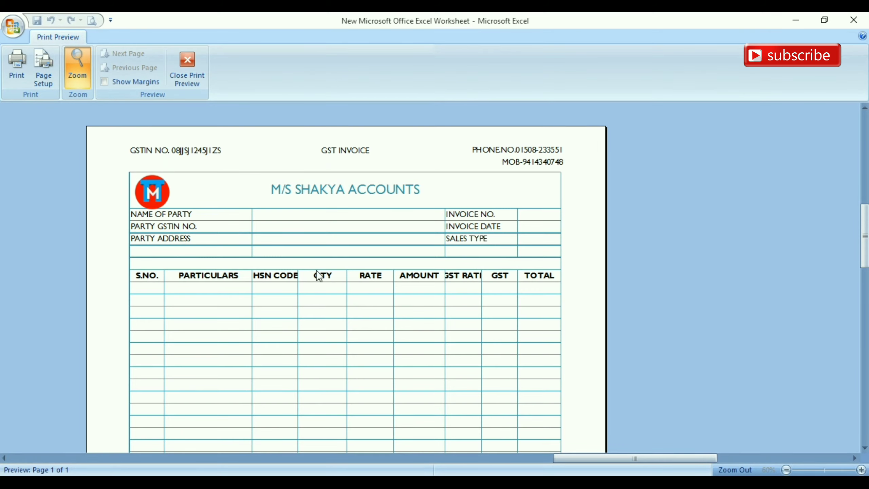
scroll(288, 276, down, 3)
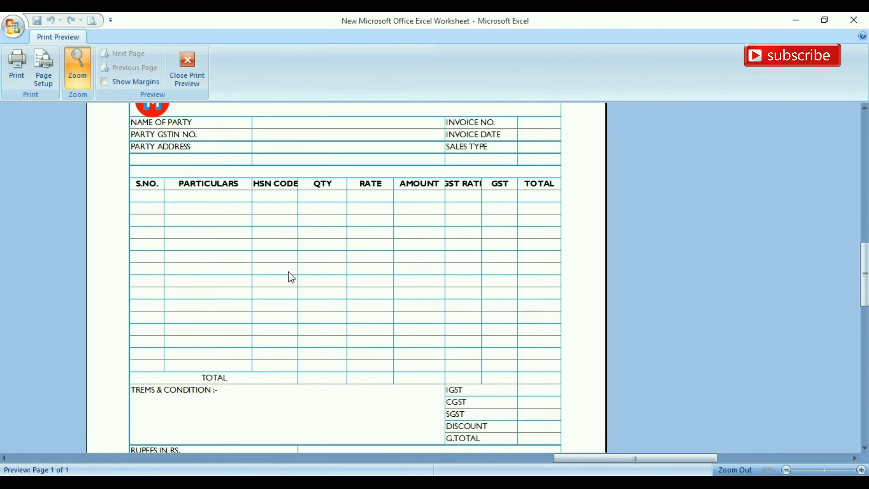
scroll(288, 276, down, 3)
scroll(296, 325, up, 3)
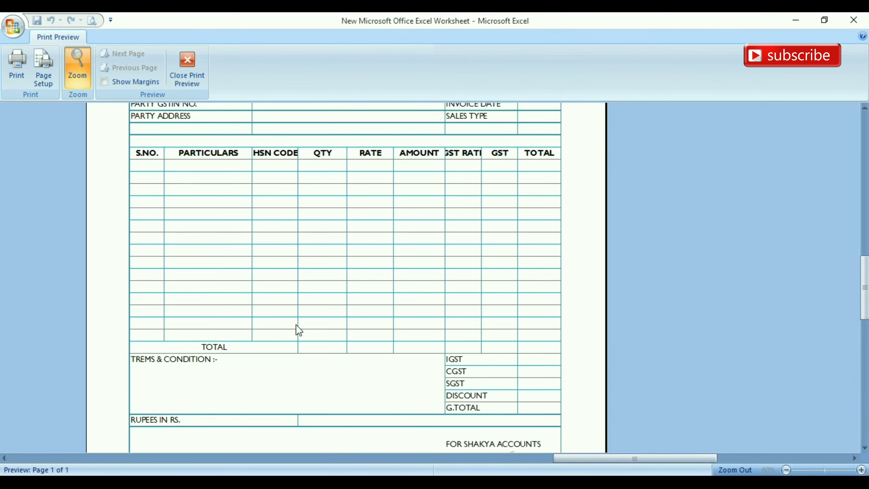
scroll(267, 303, up, 3)
click(178, 85)
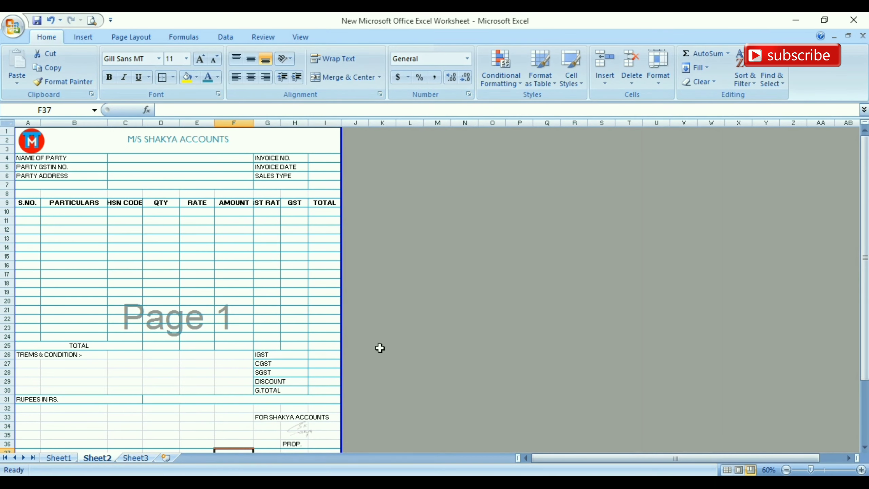
click(325, 158)
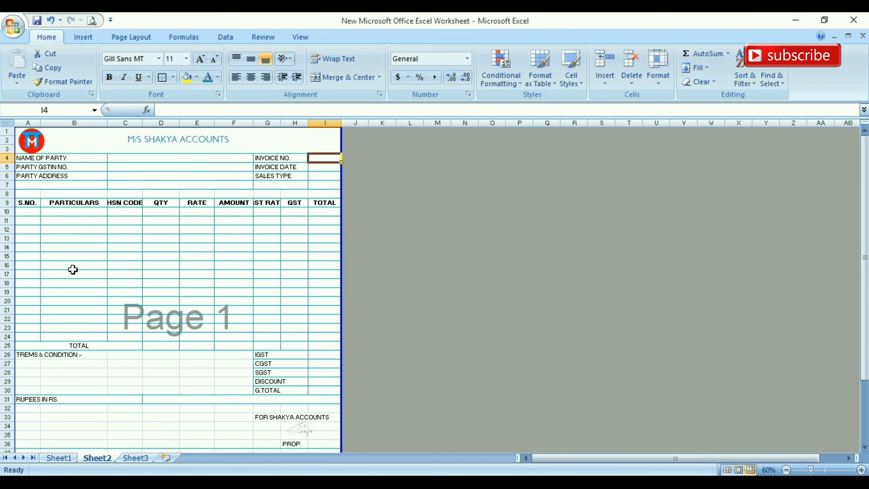
scroll(278, 377, down, 1)
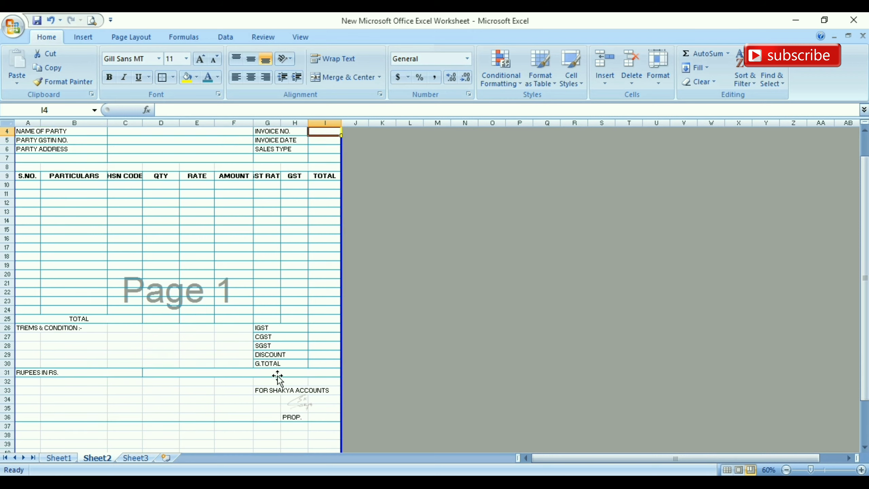
scroll(278, 376, down, 1)
scroll(160, 320, up, 2)
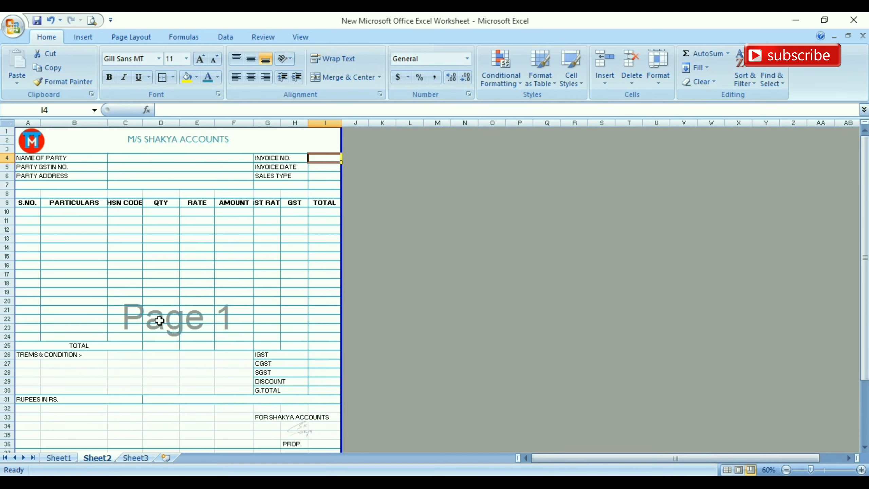
click(74, 265)
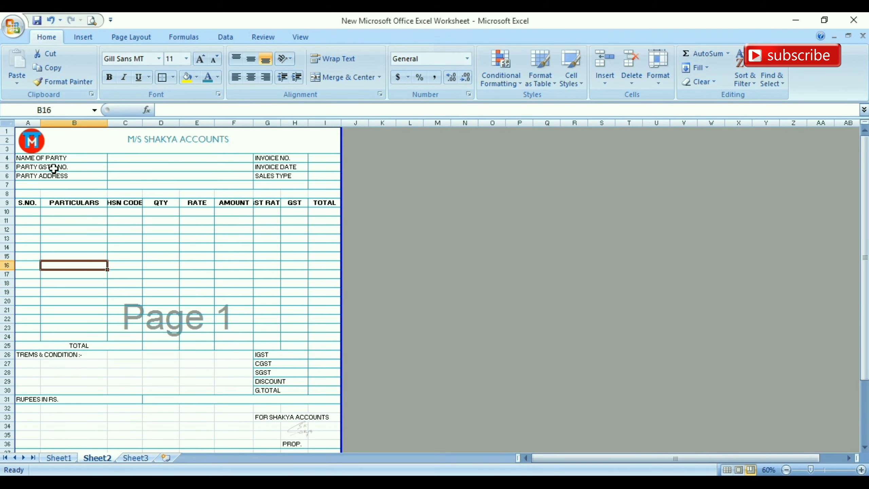